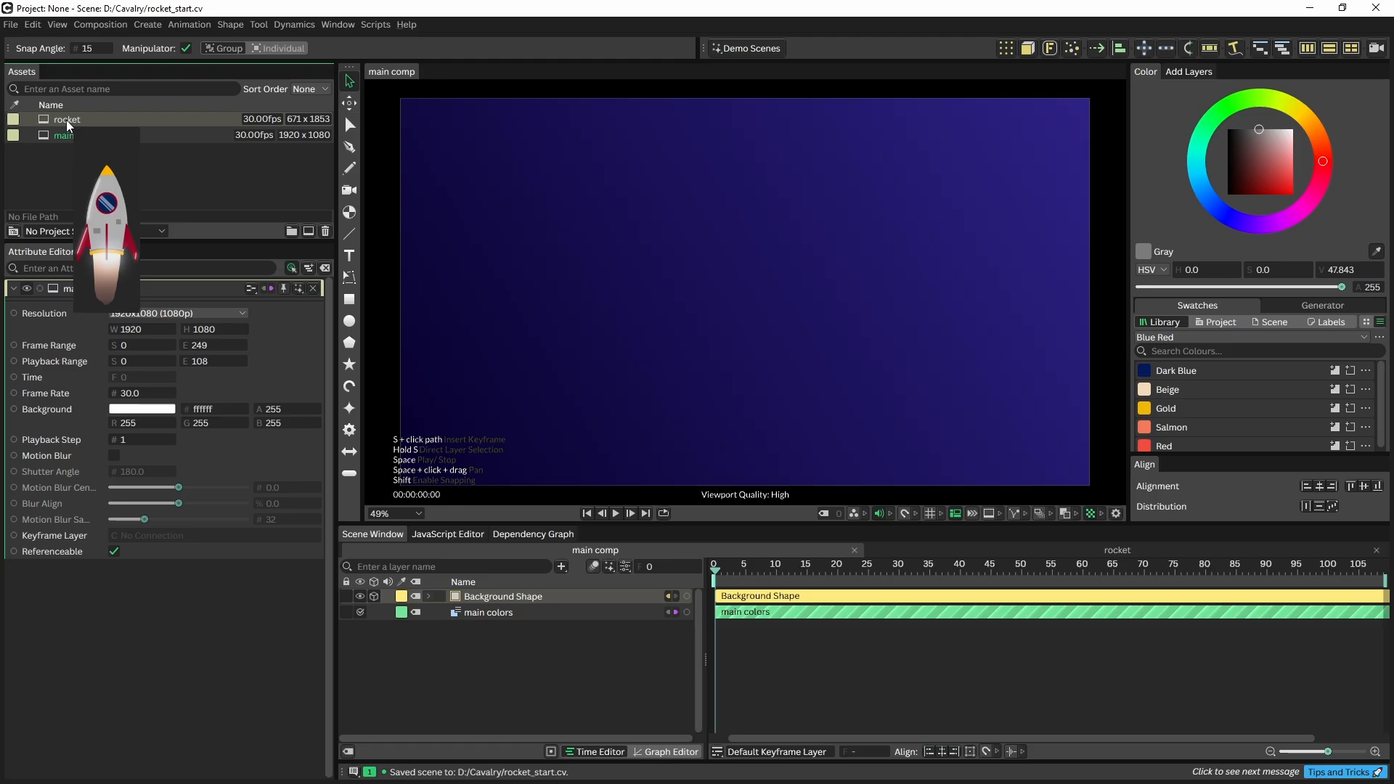
Open the rocket composition and briefly hide, then re-show, the exhaust glow and plume layers
double_click(67, 120)
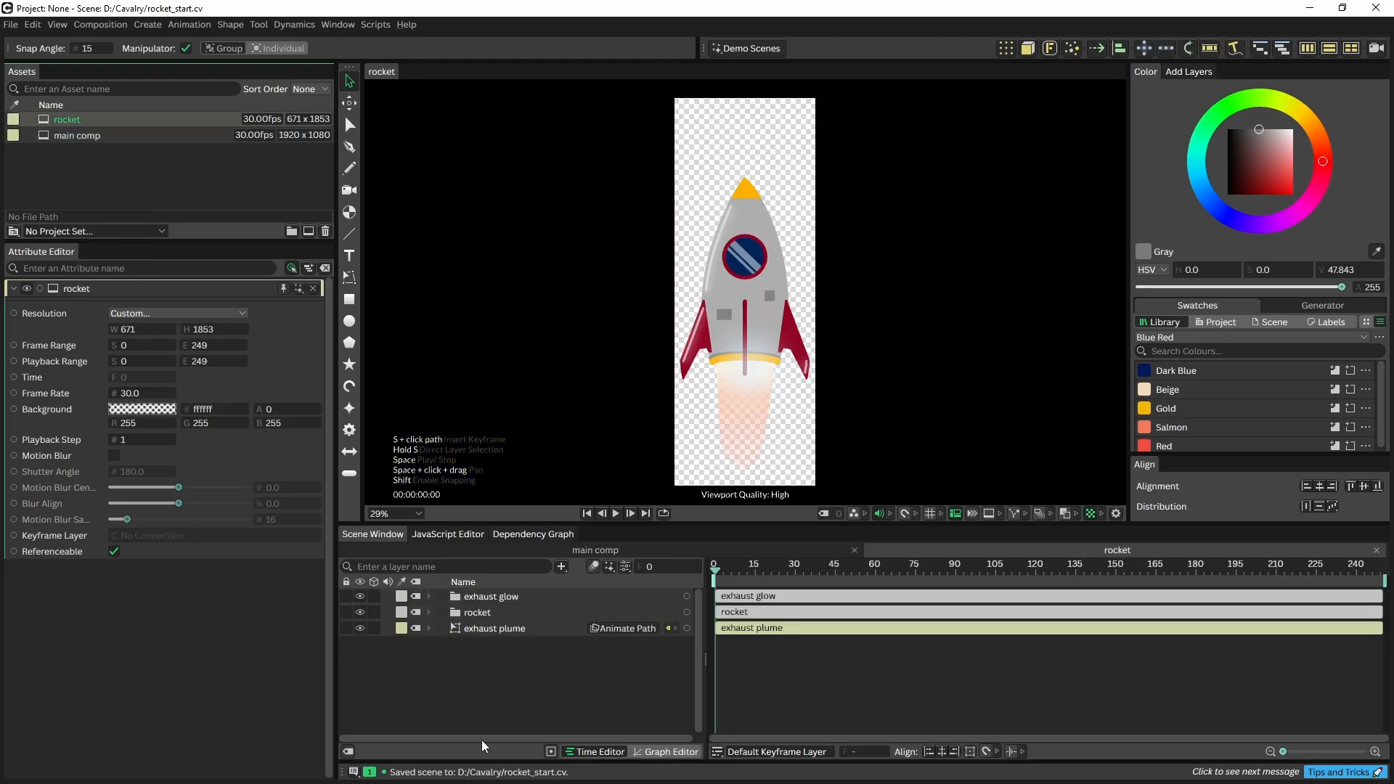
click(480, 614)
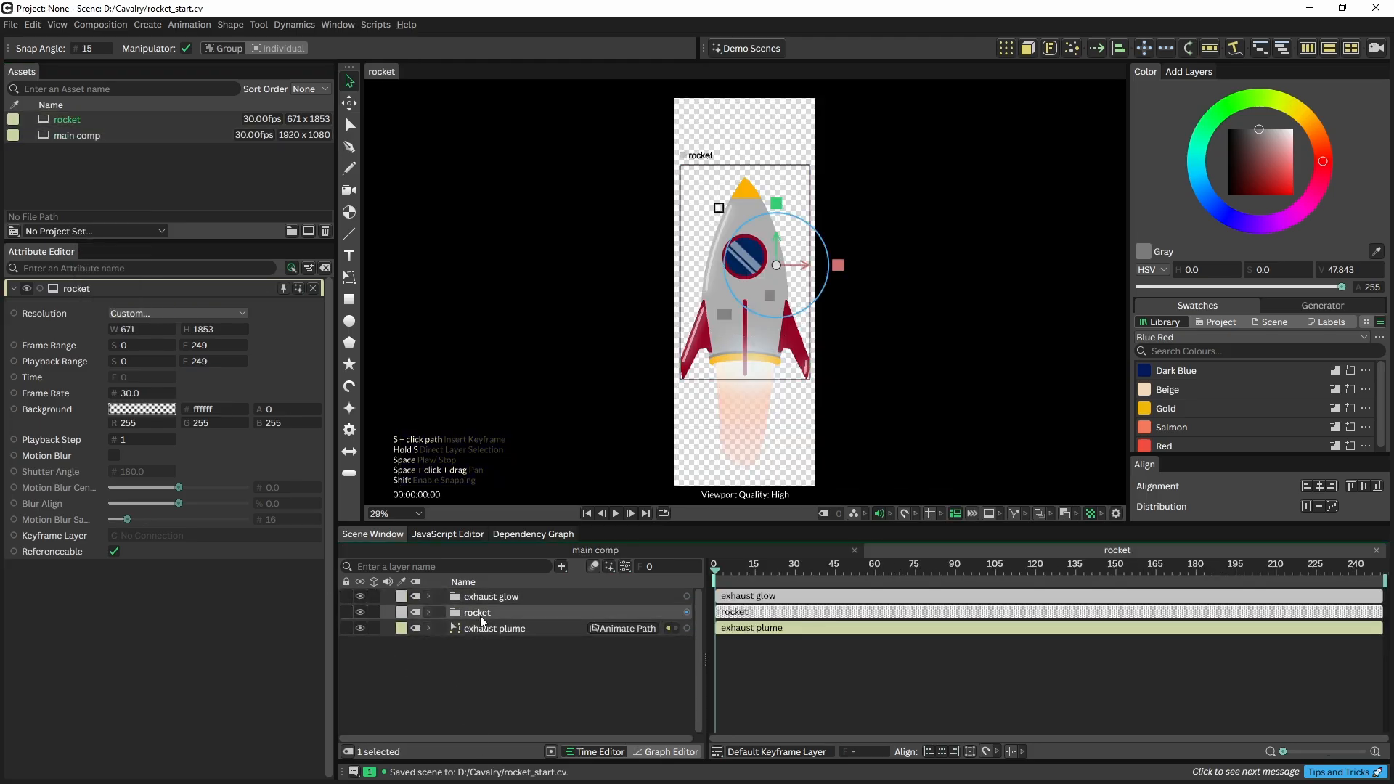
click(360, 594)
click(358, 627)
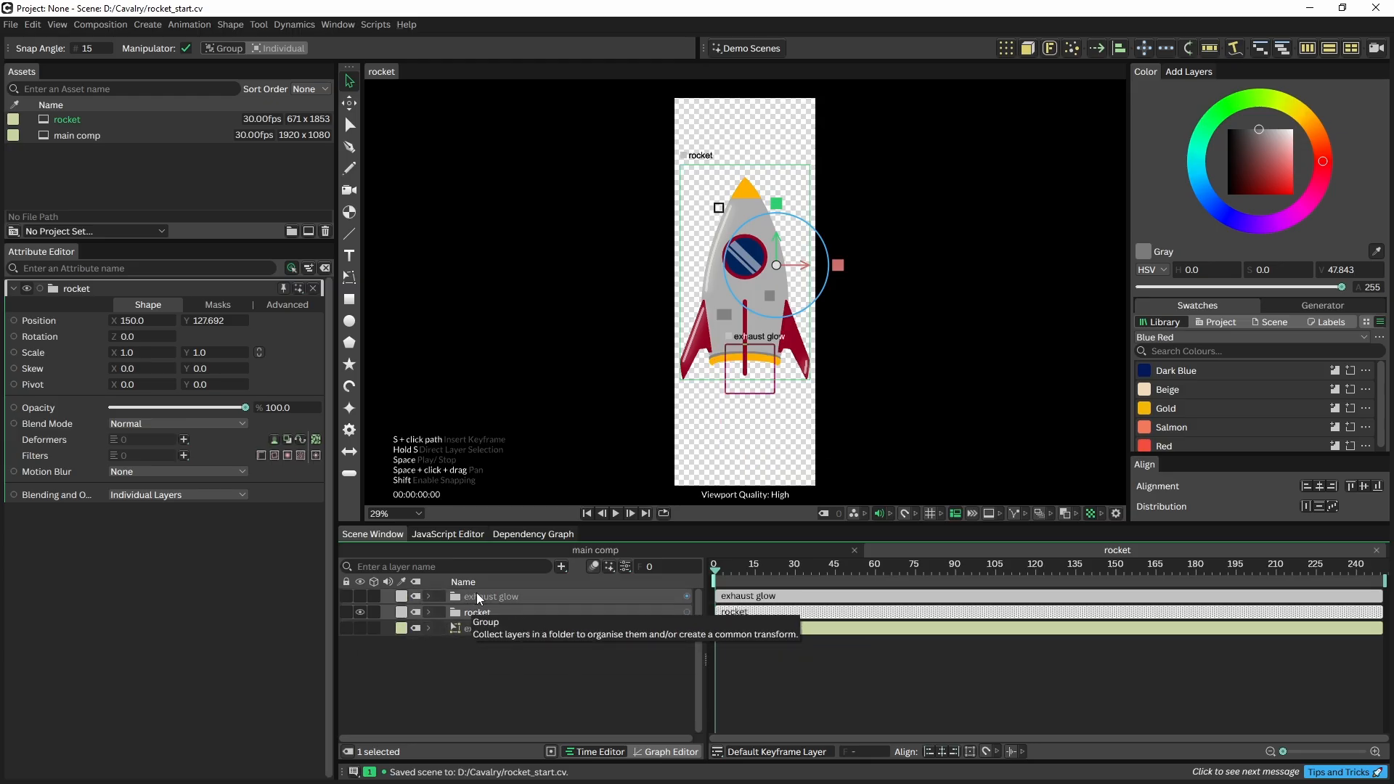
click(359, 596)
click(360, 628)
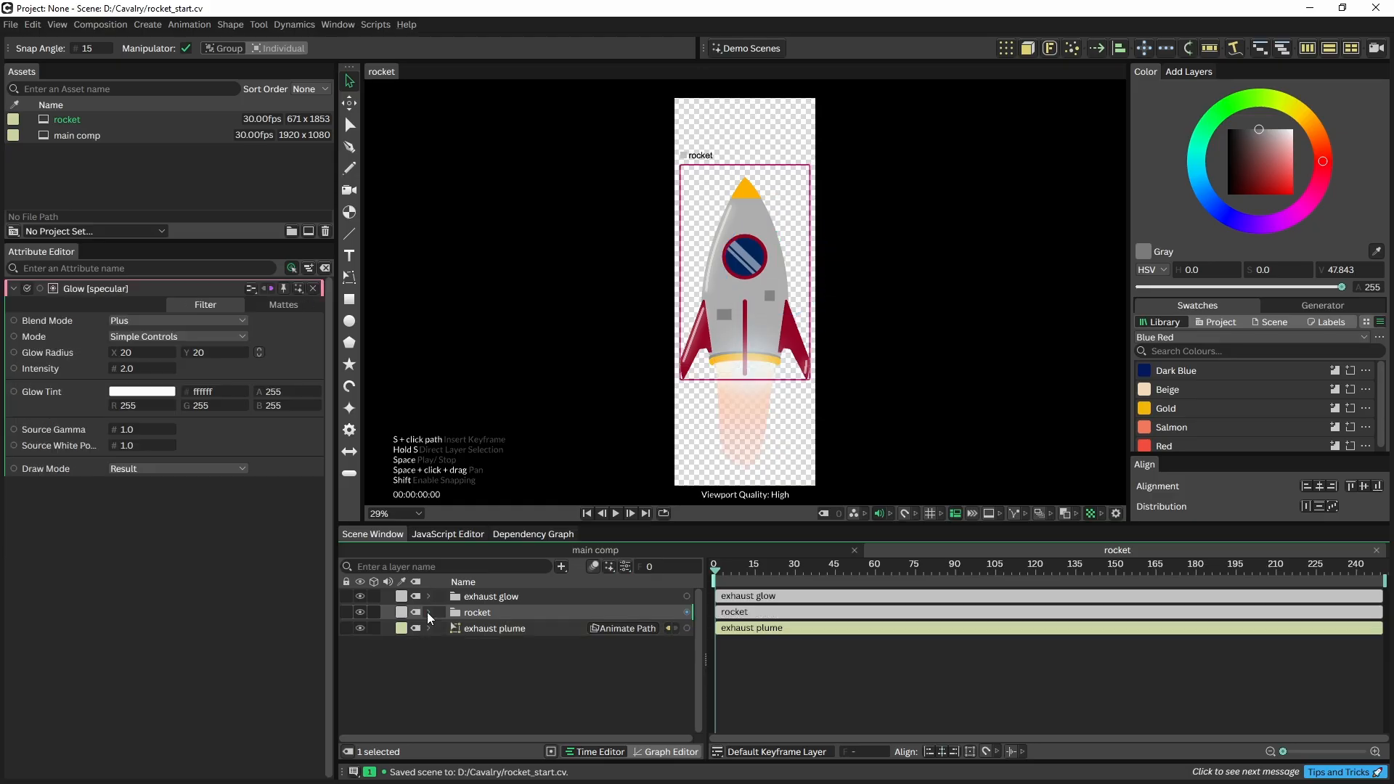
Place the rocket composition into main comp and rotate it to about -57°
double_click(86, 138)
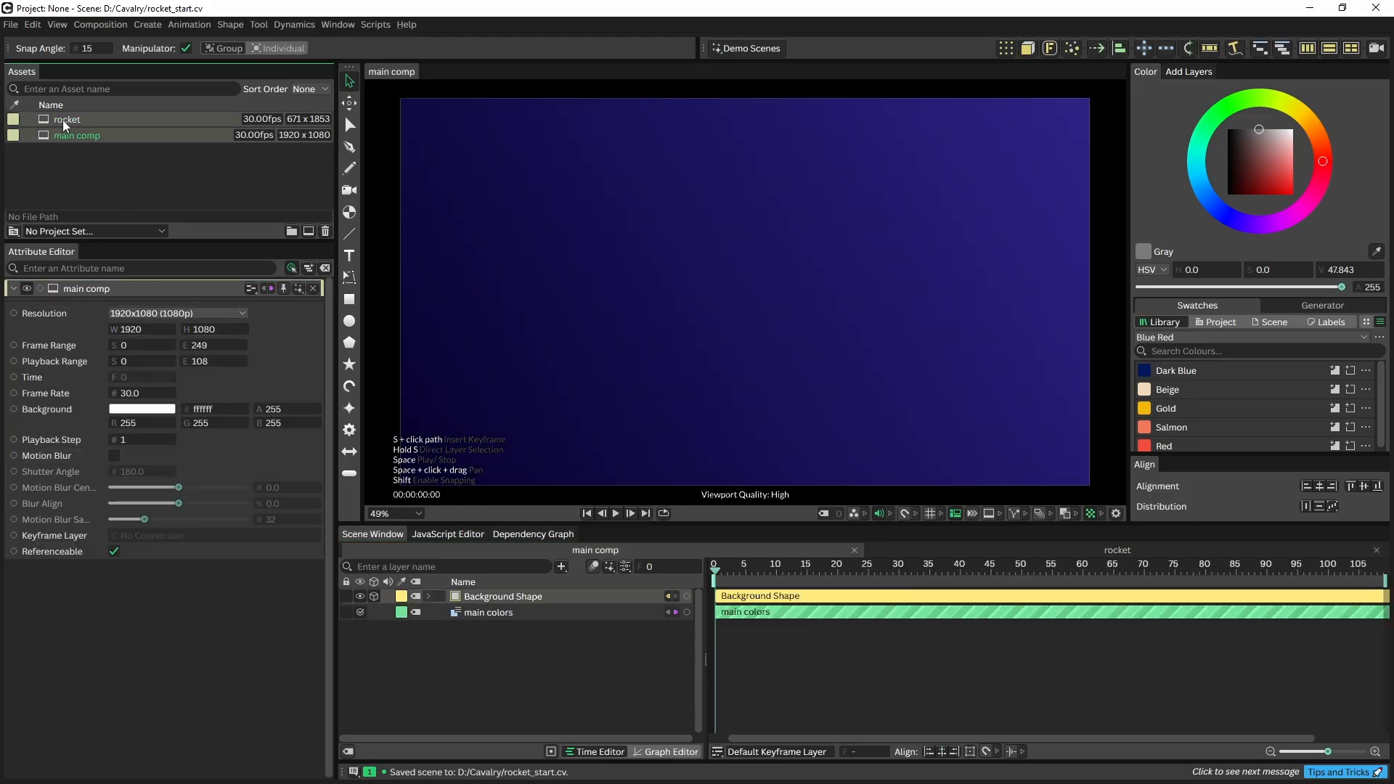
drag(63, 120, 721, 316)
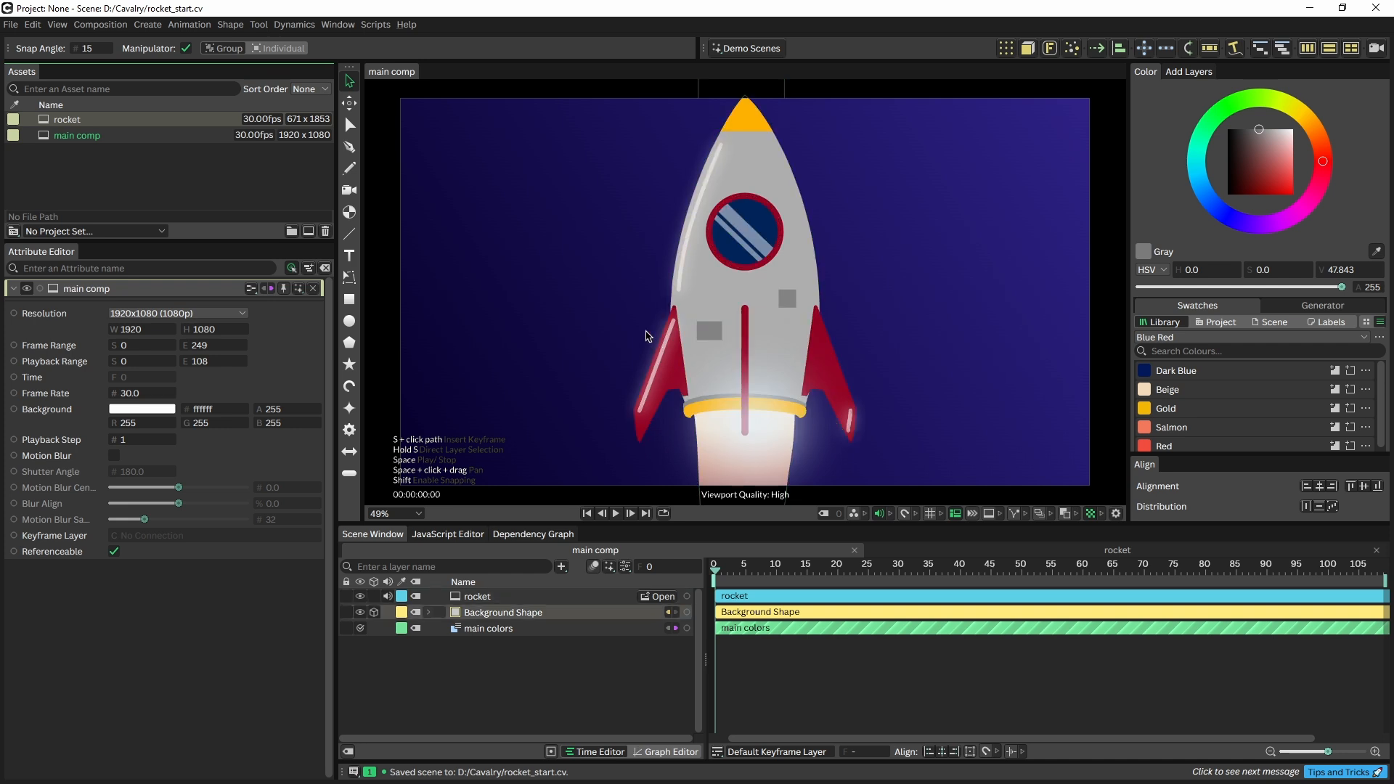
click(715, 260)
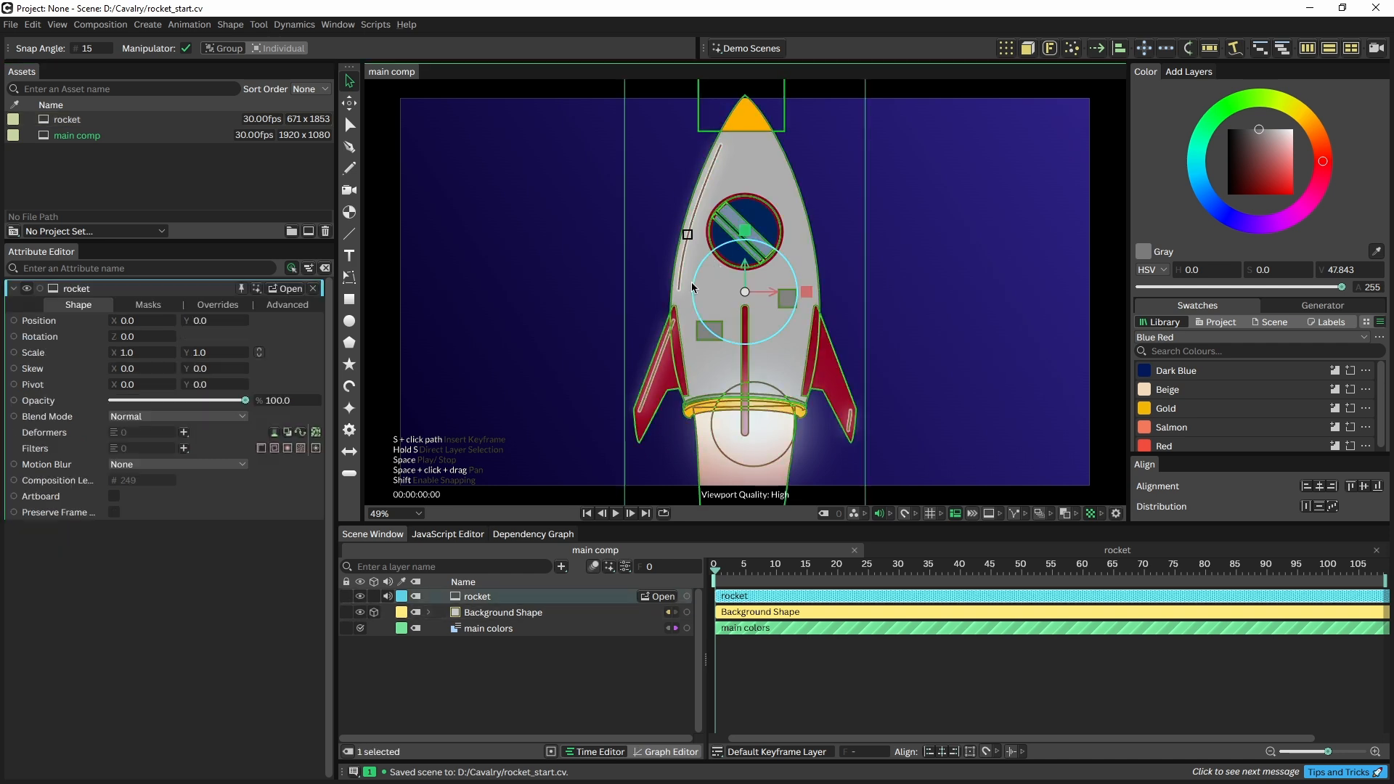
drag(692, 287, 727, 241)
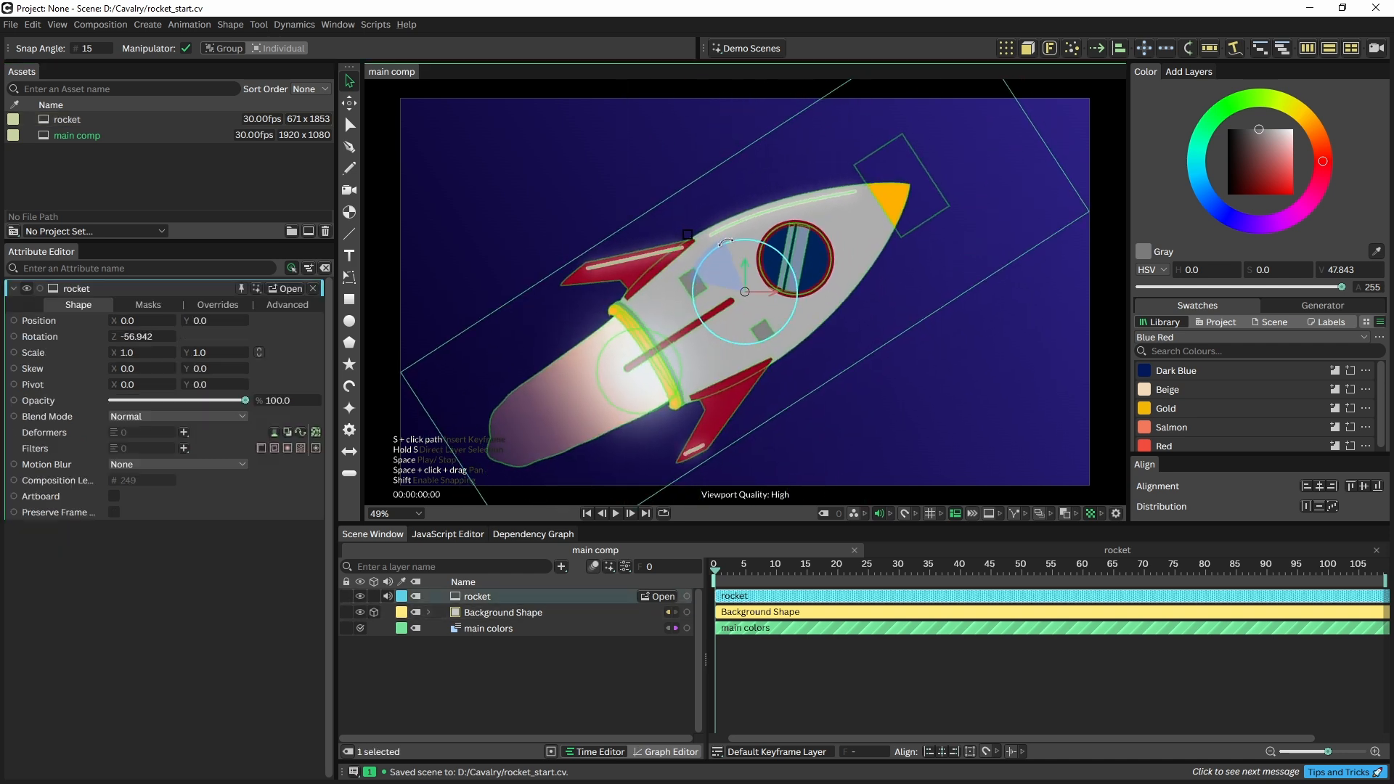
Try a purple accent B in the main colors palette, then undo it
click(488, 629)
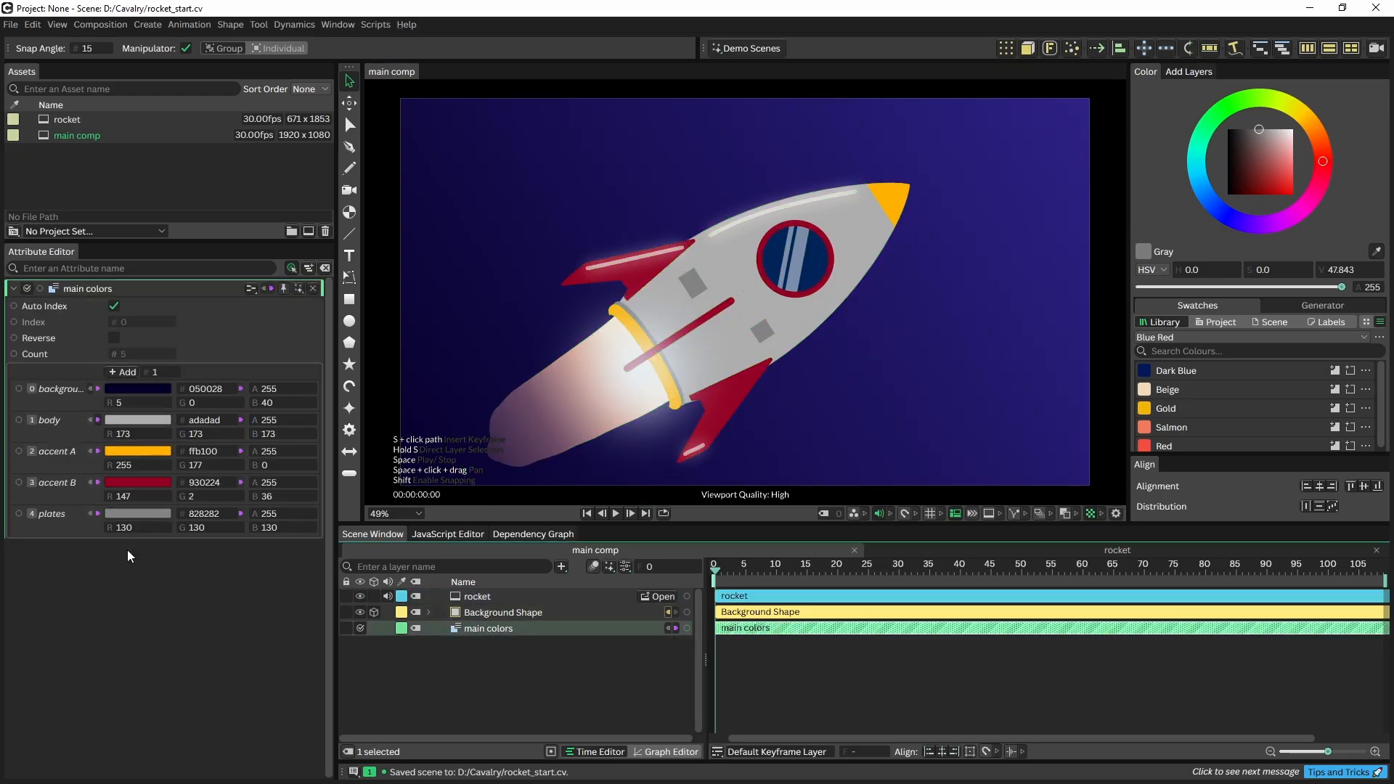
click(141, 481)
drag(127, 382, 161, 378)
click(157, 627)
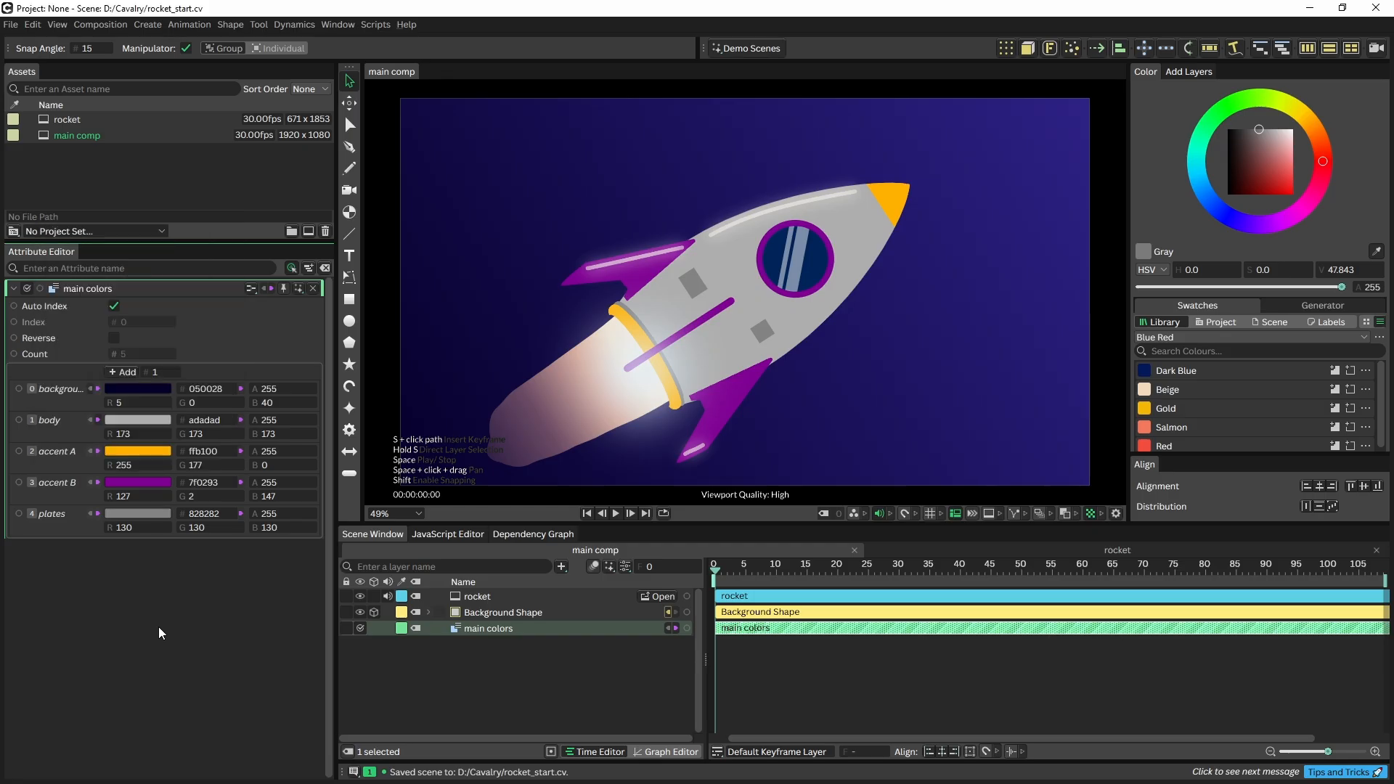
key(ctrl+z)
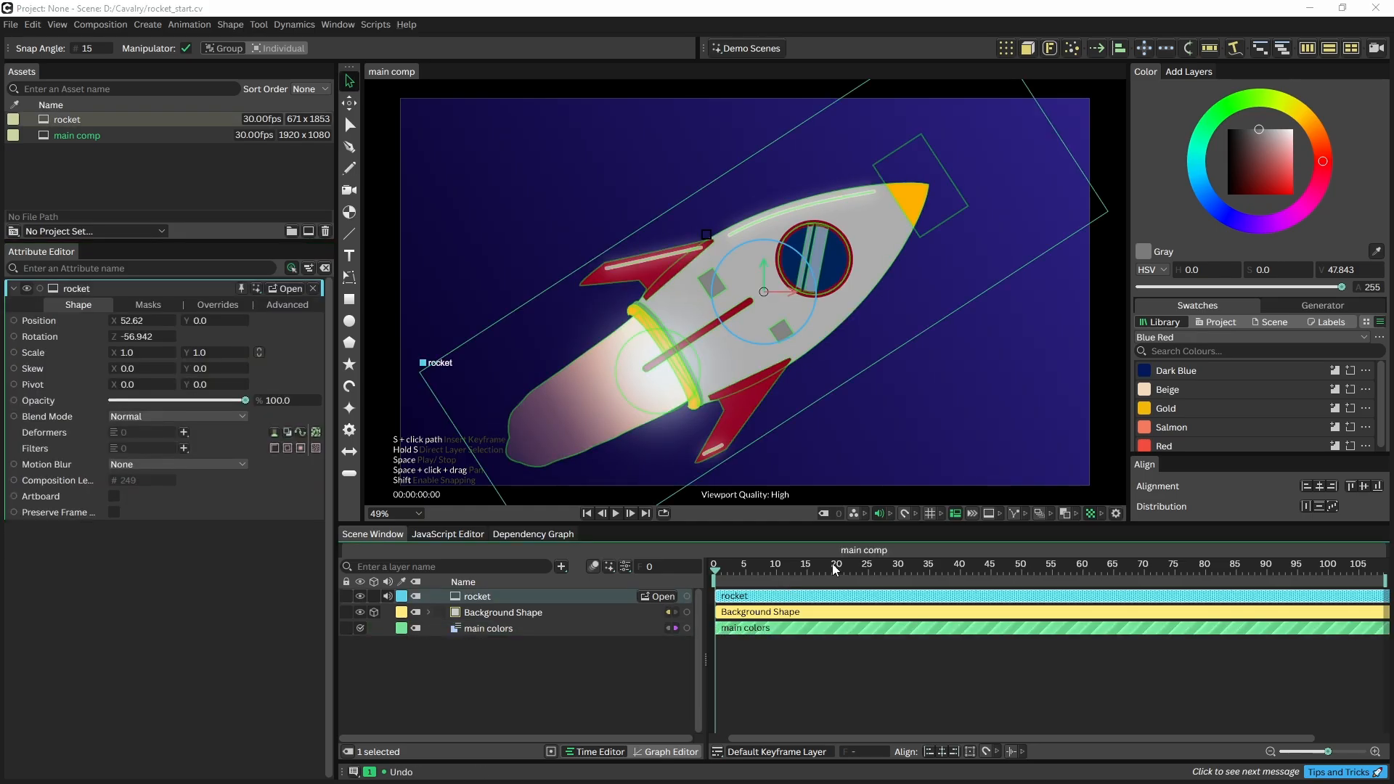
Keyframe the rocket's X and Y position at frame 20, then start it off the bottom-left at frame 0
click(838, 570)
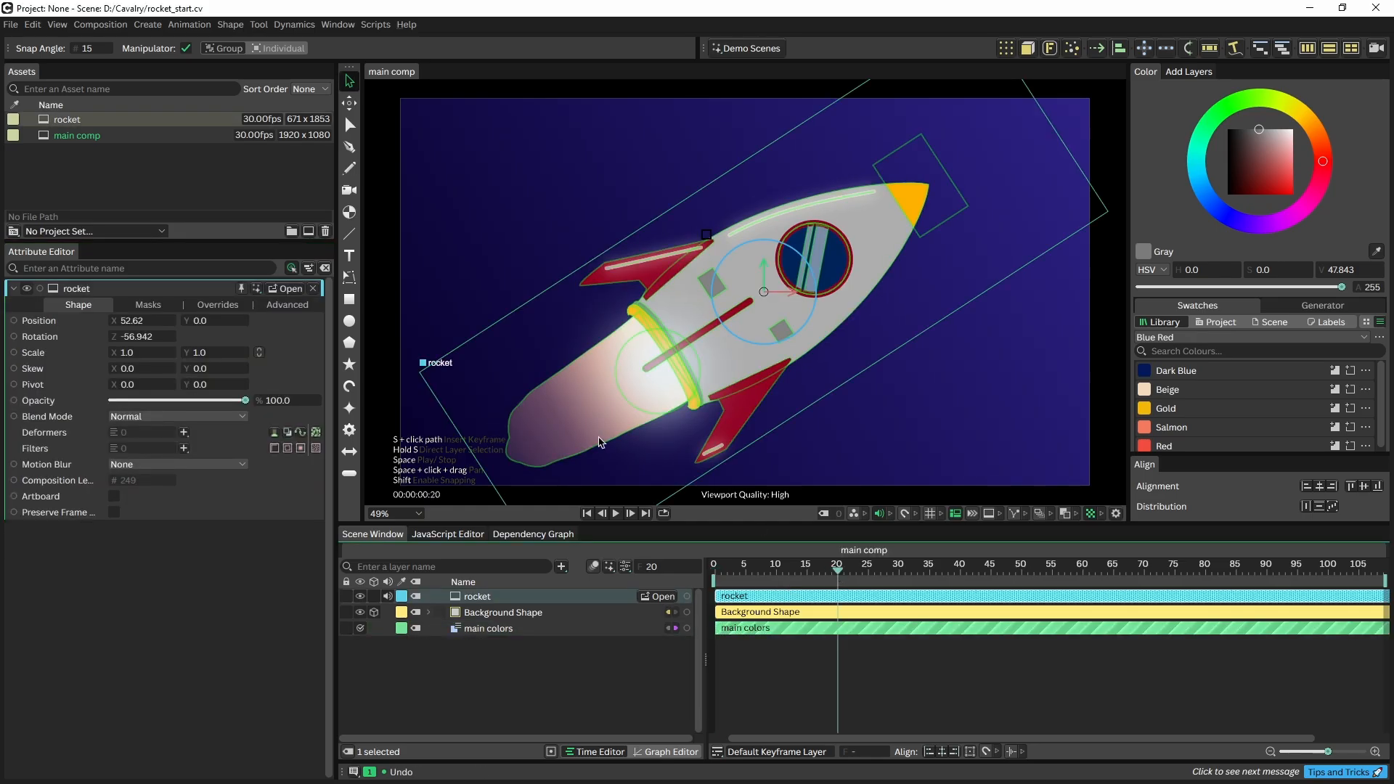
click(164, 320)
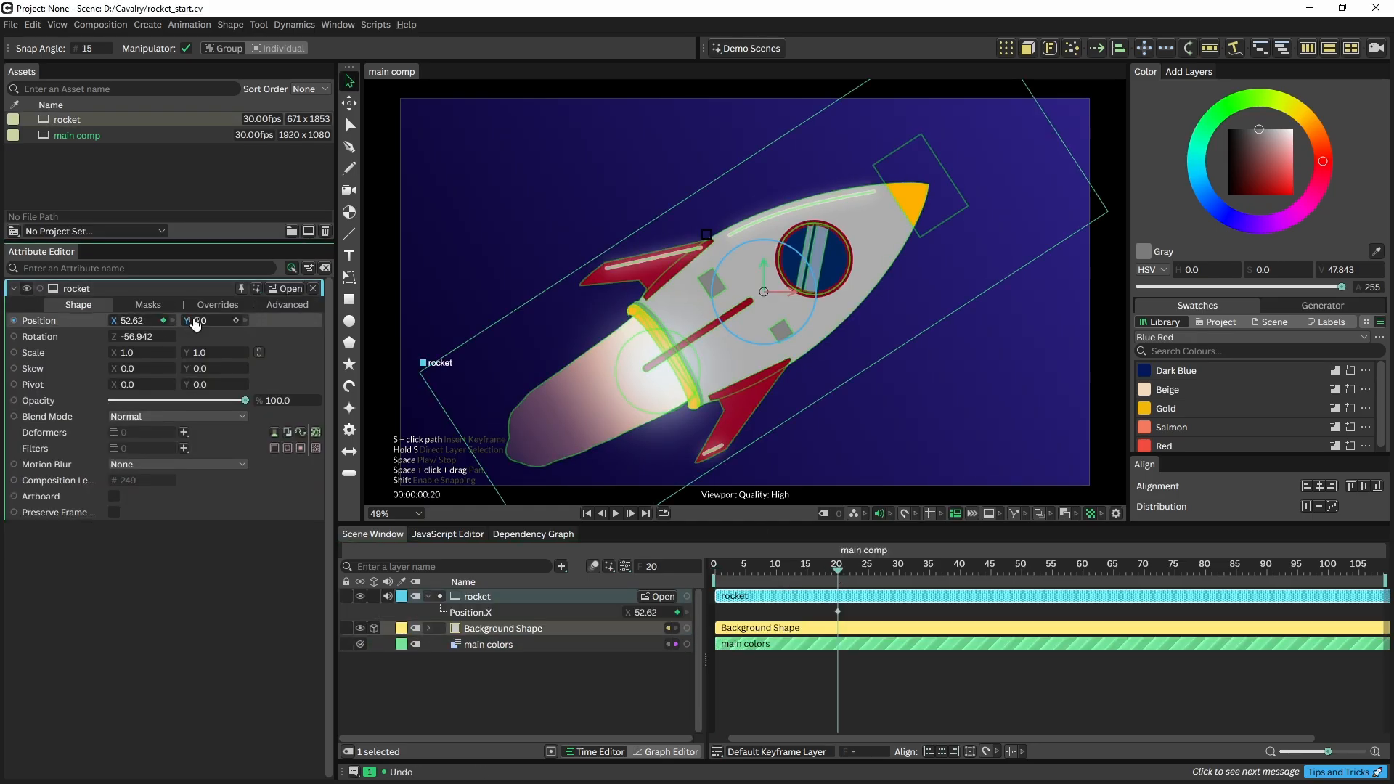
click(233, 320)
click(714, 571)
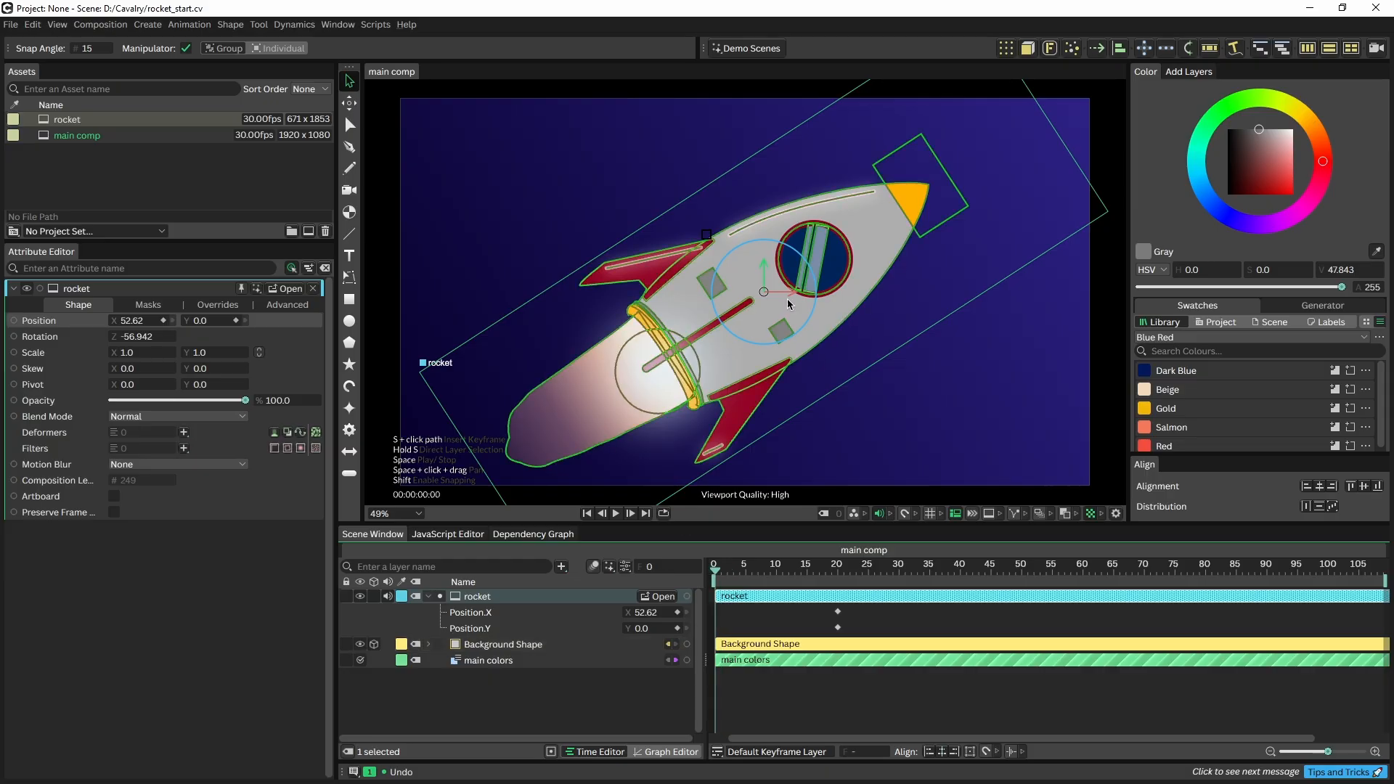
drag(762, 296, 116, 644)
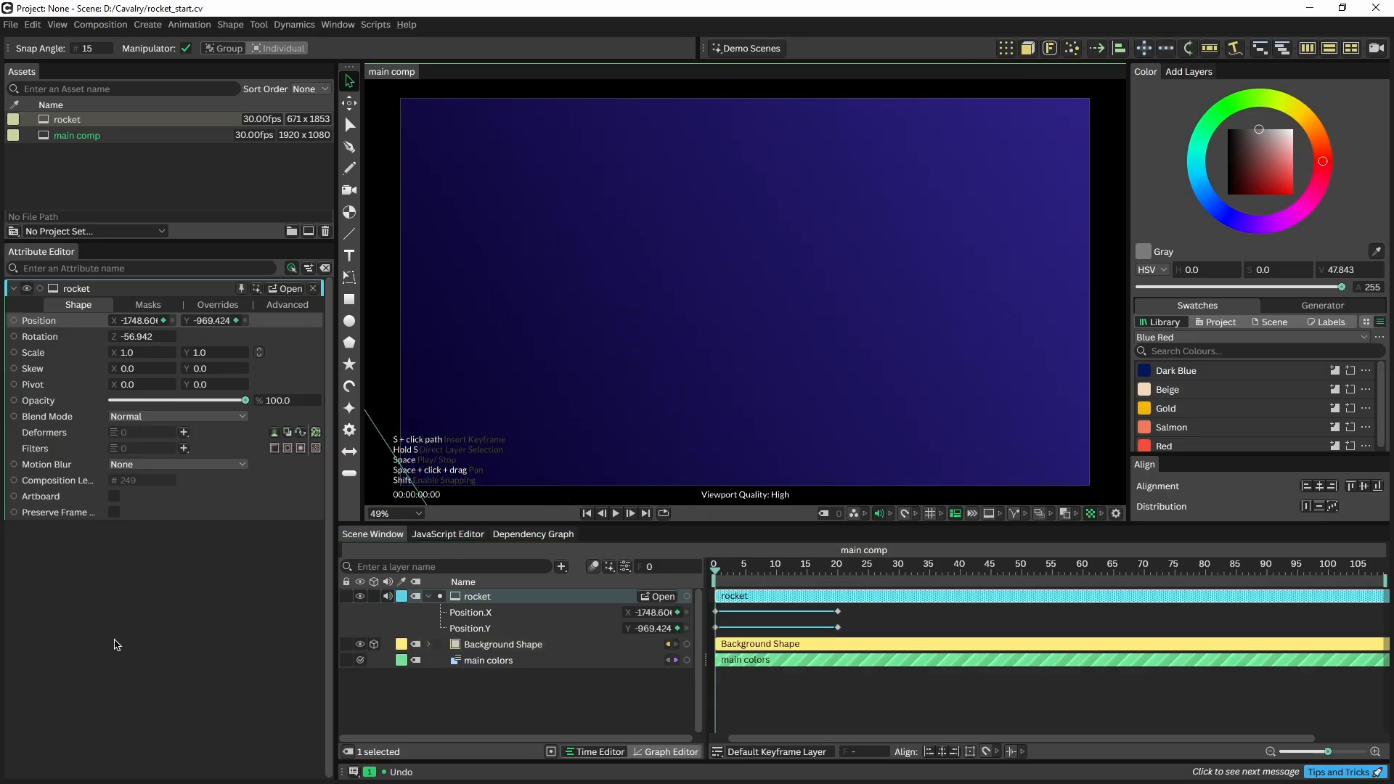
Add position keys near the canvas centre at frames 32, 45, 61 and 76
click(909, 568)
drag(772, 308, 774, 273)
click(991, 568)
click(1049, 569)
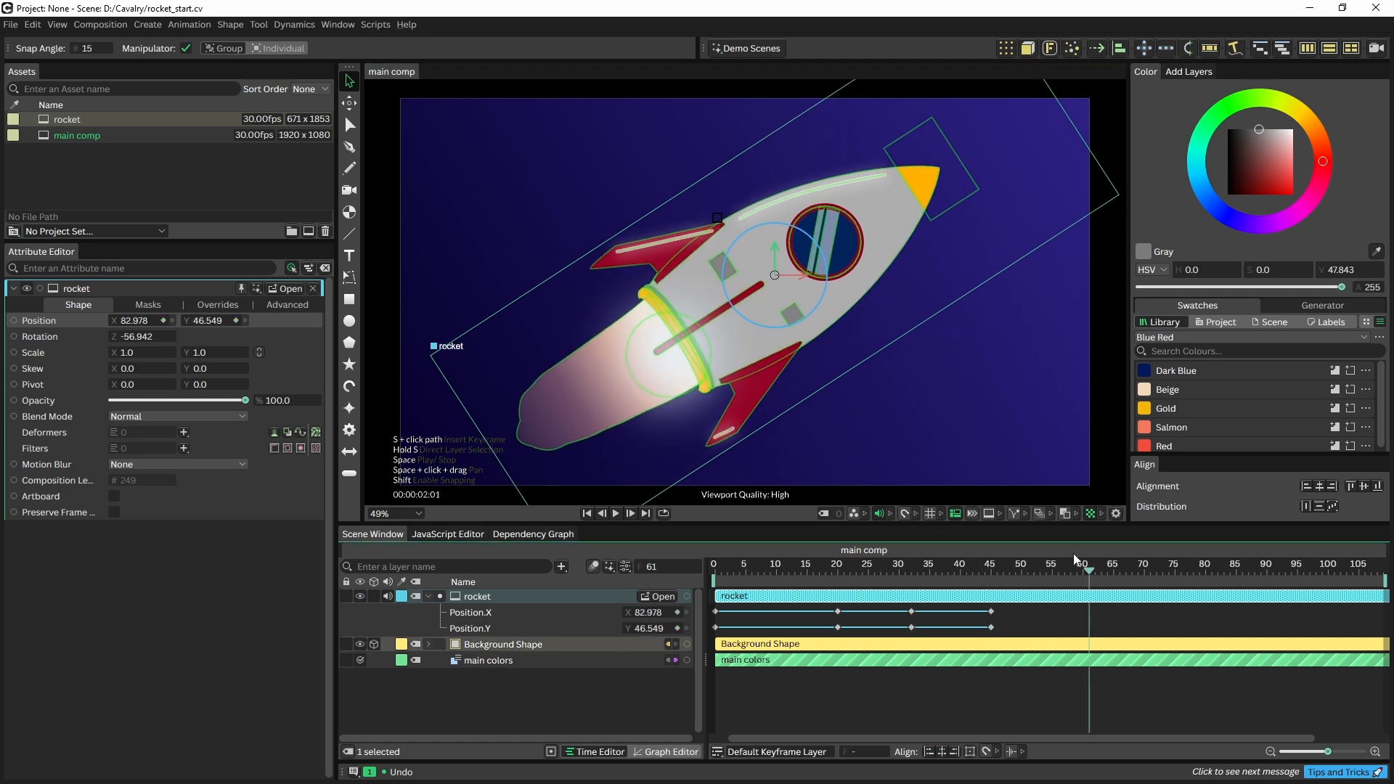
mouse_move(766, 273)
mouse_down()
mouse_move(787, 281)
mouse_move(771, 280)
mouse_up()
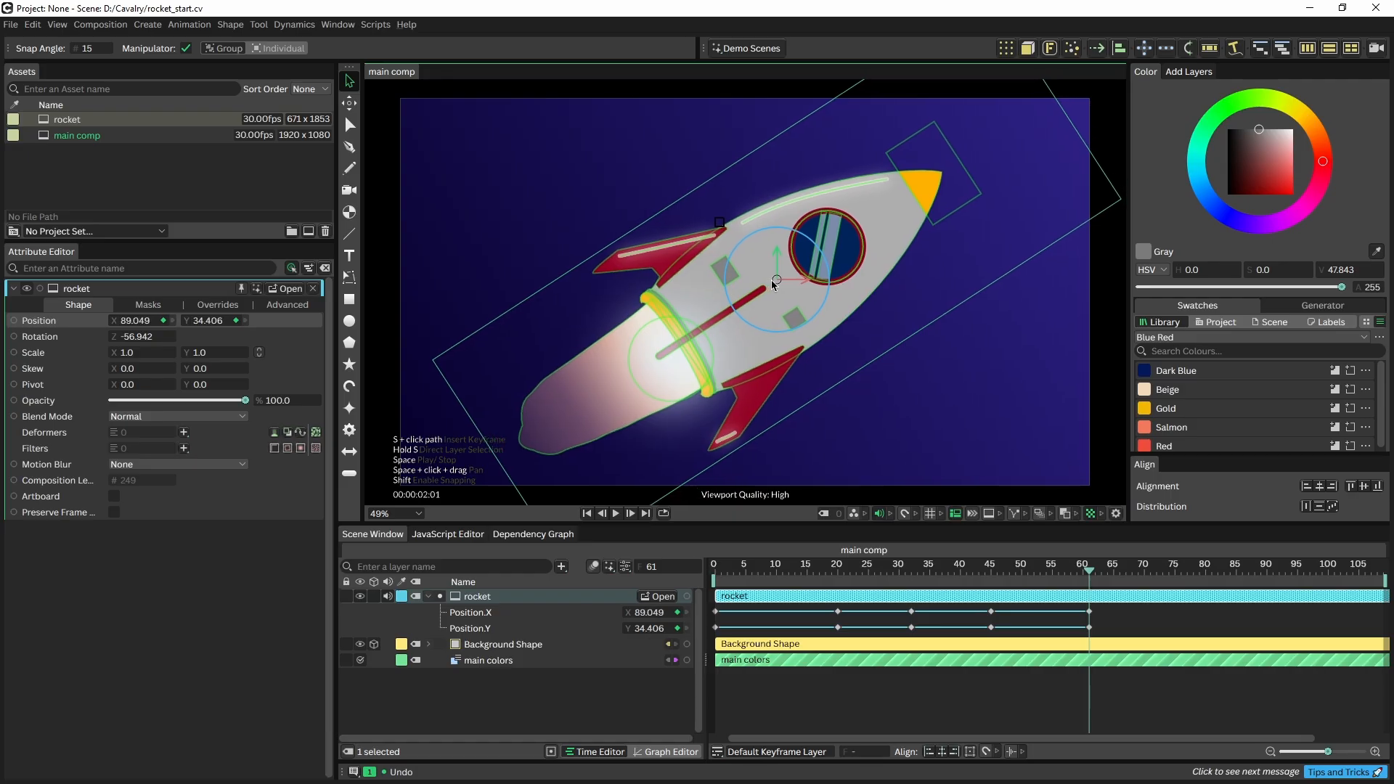
click(1162, 570)
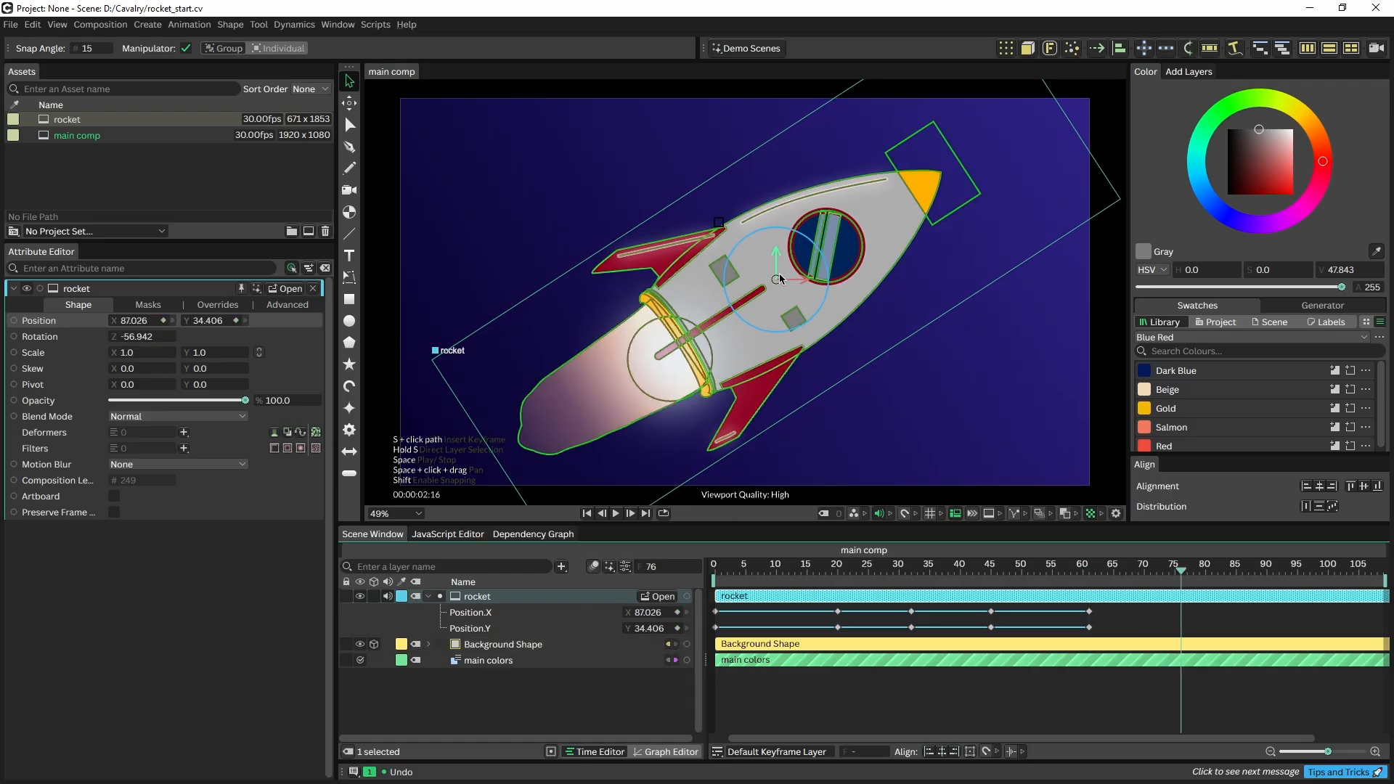
drag(742, 276, 764, 285)
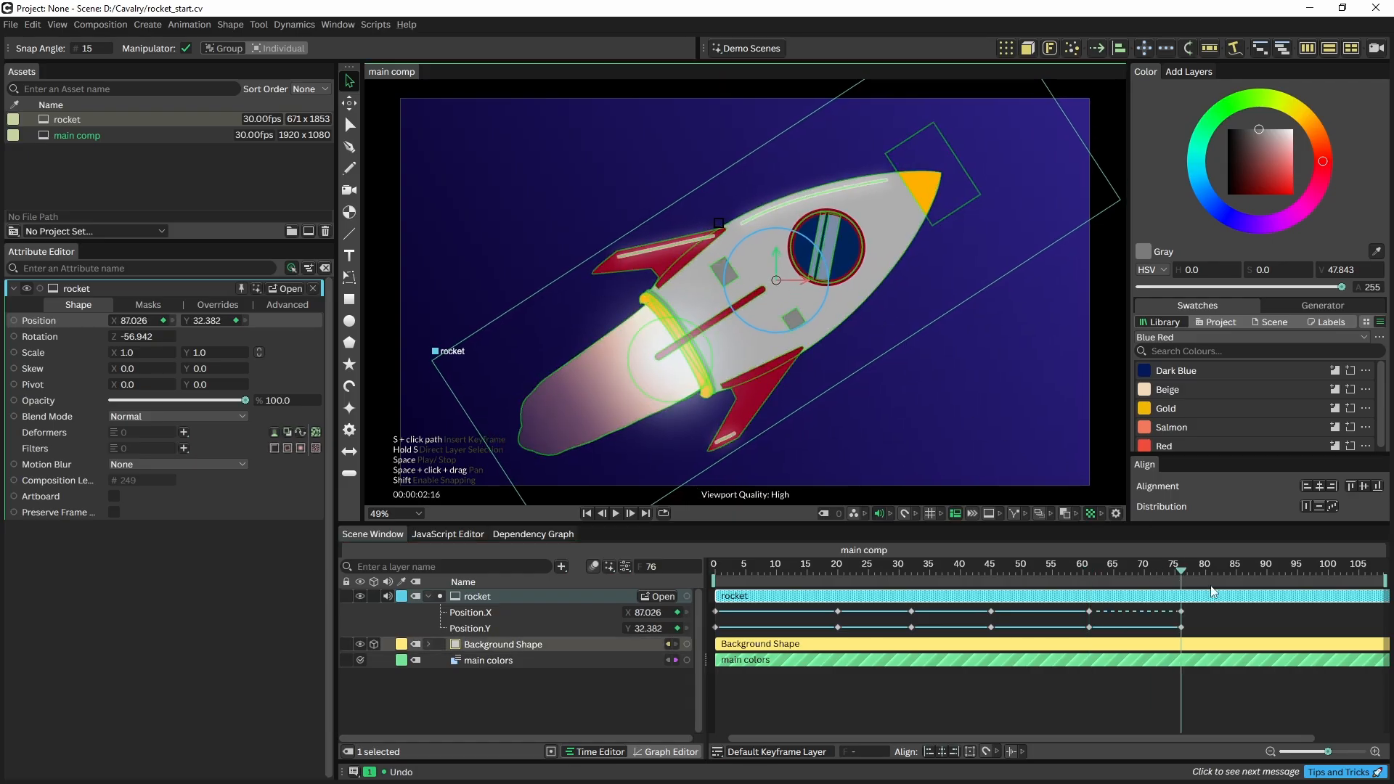
Send the rocket off the top-right at frame 87 and select all its position keyframes
drag(1247, 565, 1248, 572)
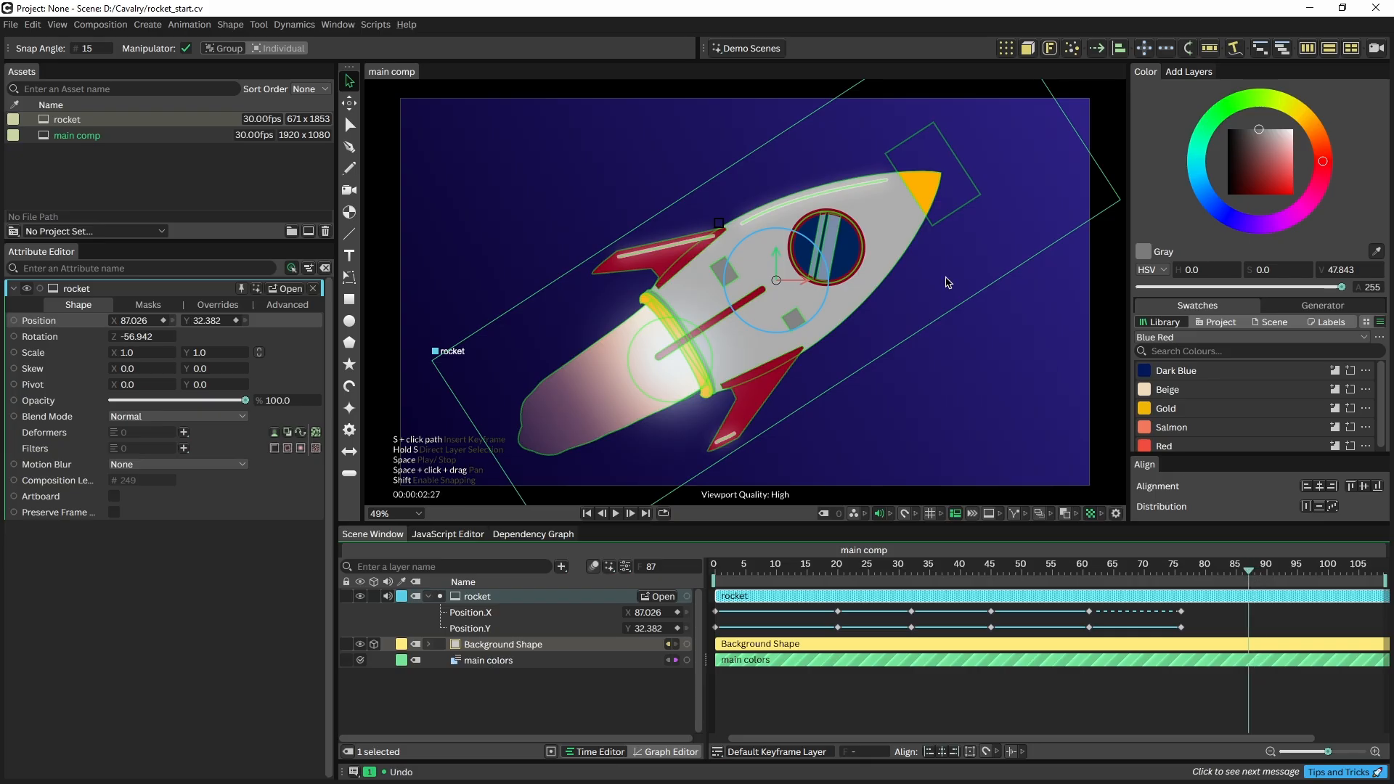
drag(761, 280, 1372, 3)
scroll(787, 264, down, 5)
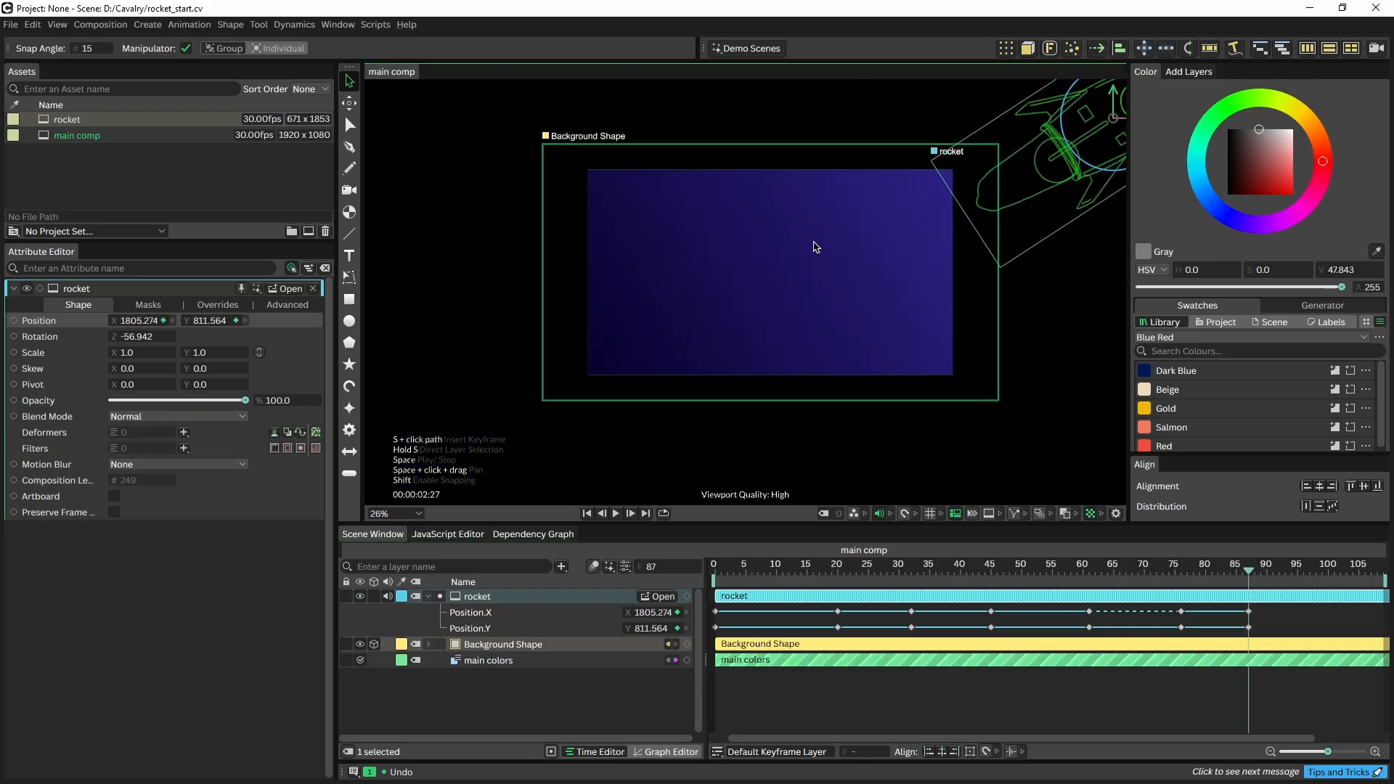
drag(1126, 127, 1158, 52)
scroll(799, 274, up, 2)
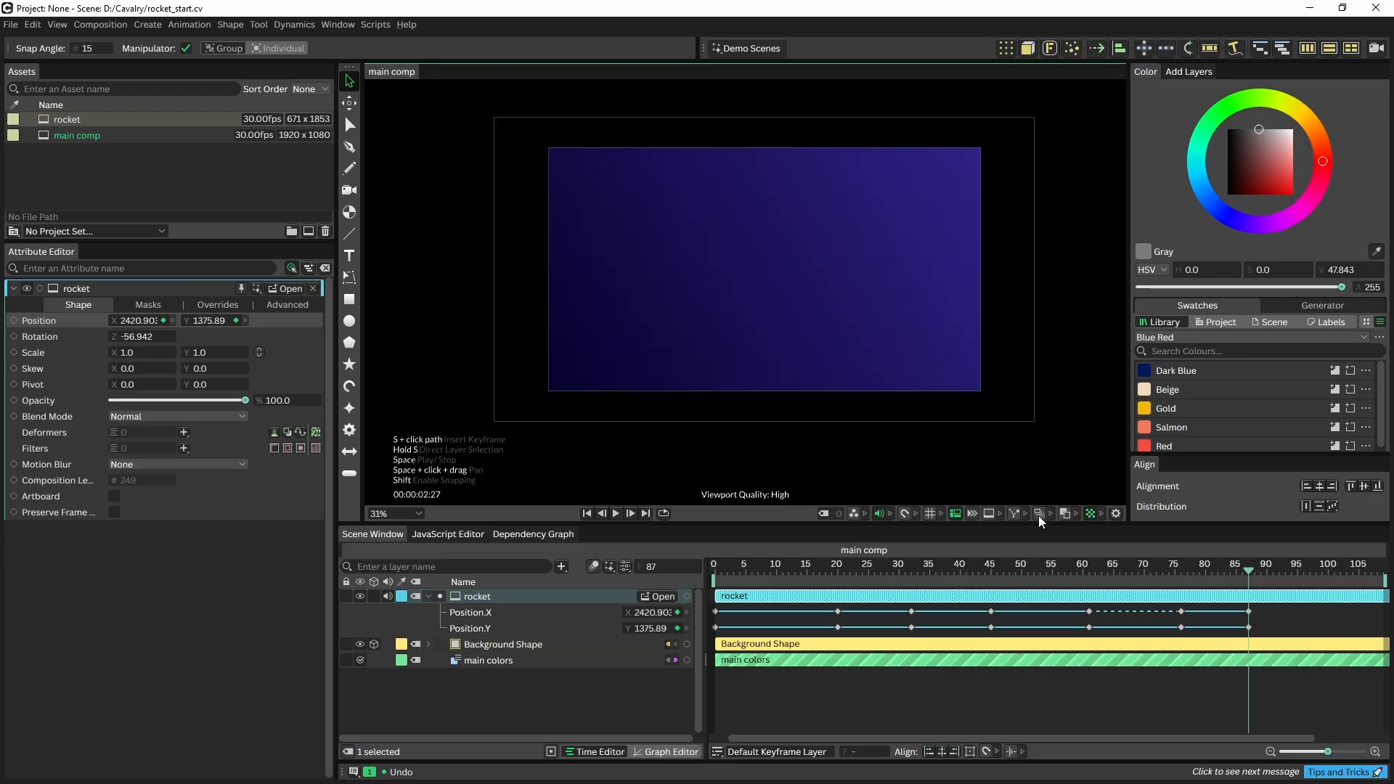
drag(1275, 607, 712, 637)
Give all position keyframes slow in, slow out easing and preview the flight
right_click(760, 610)
mouse_move(929, 421)
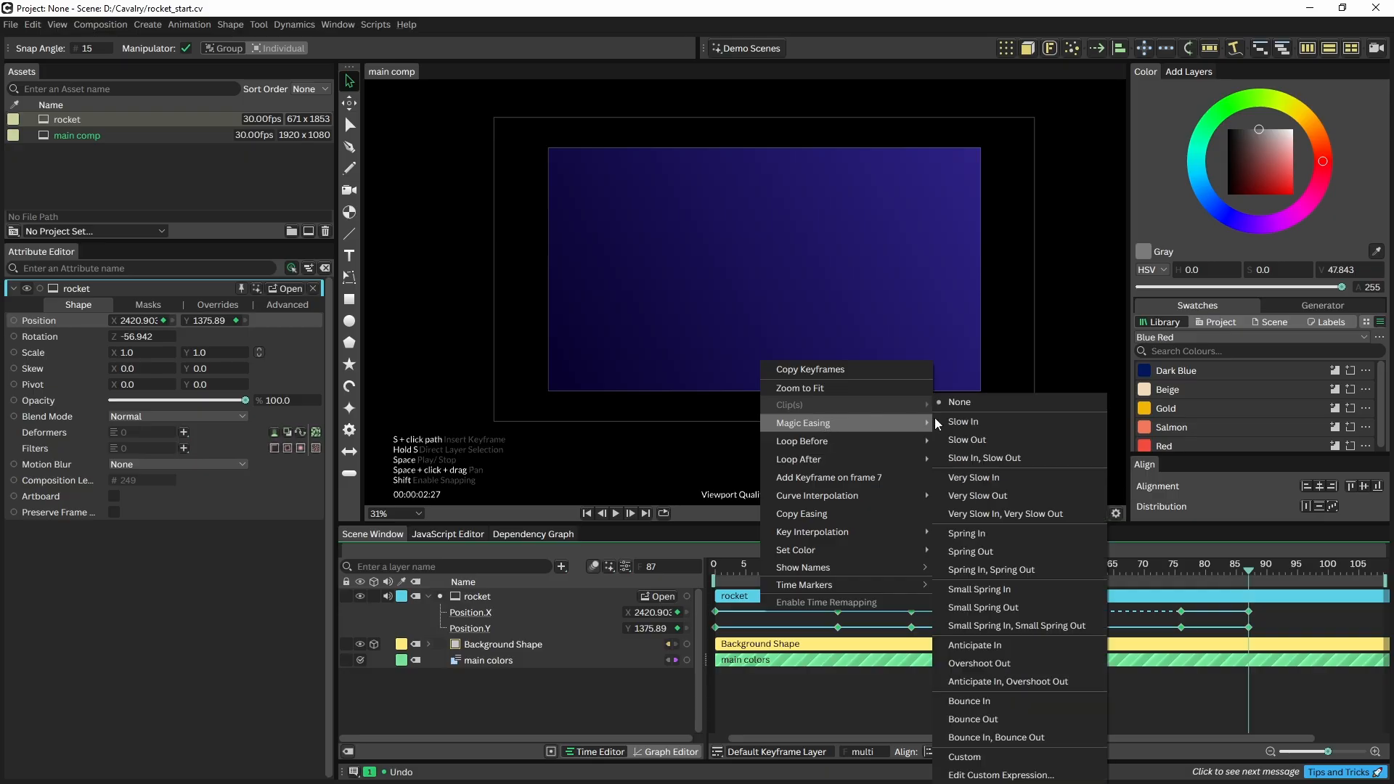
click(972, 460)
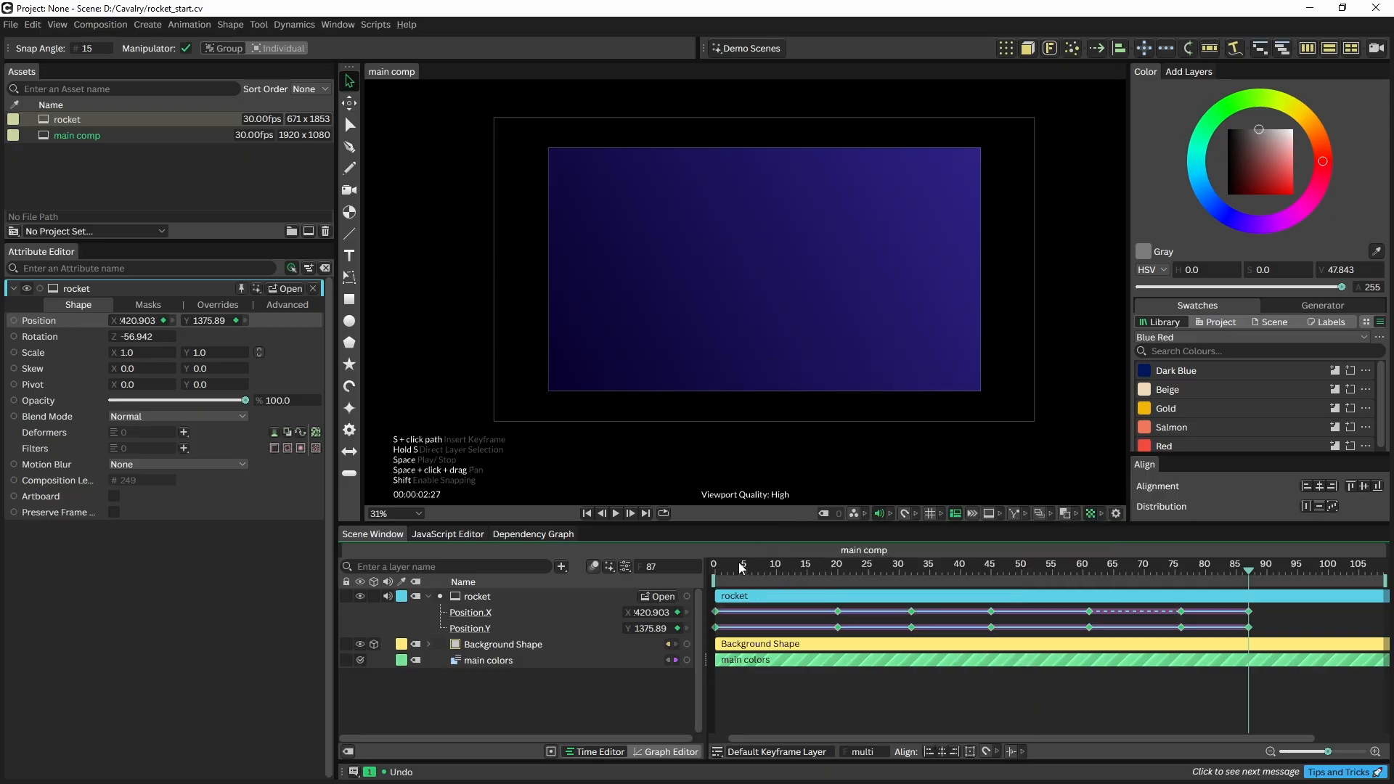
key(space)
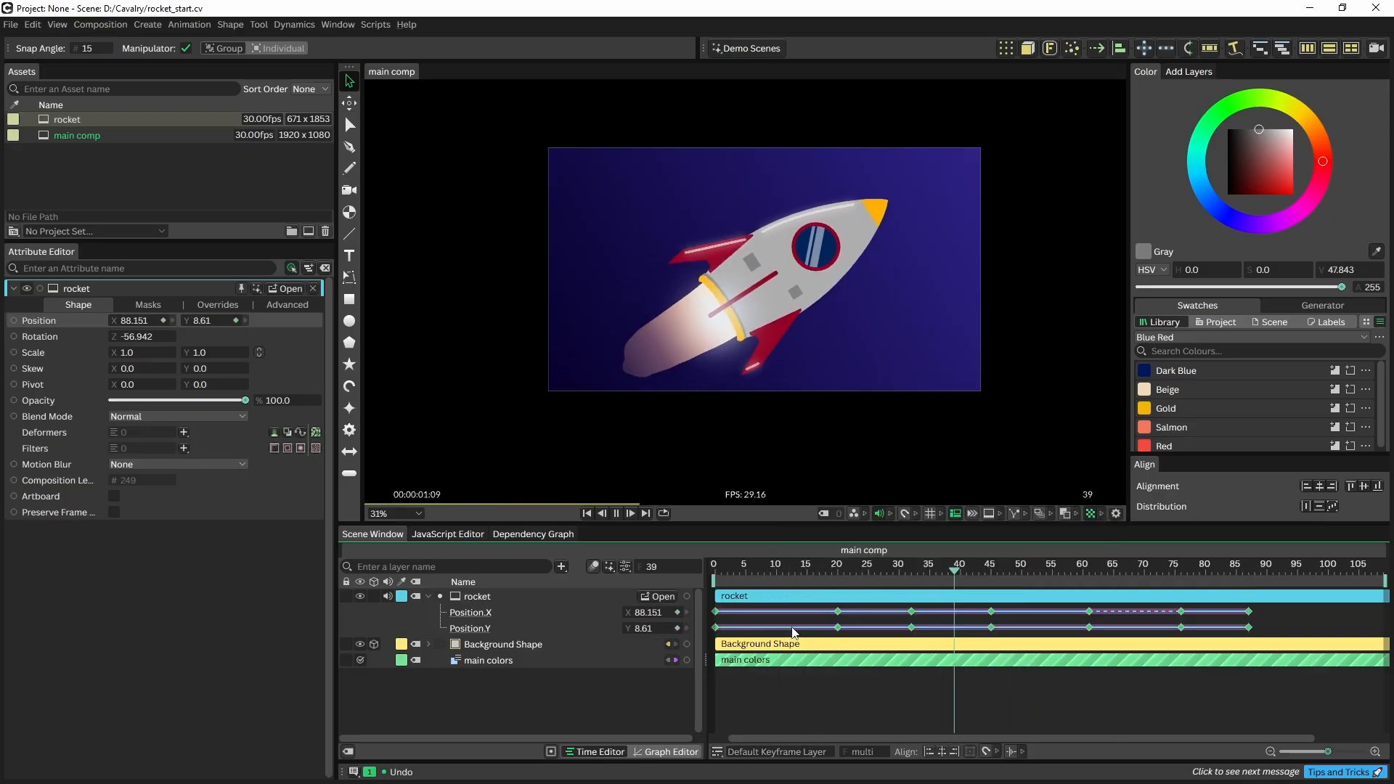
key(space)
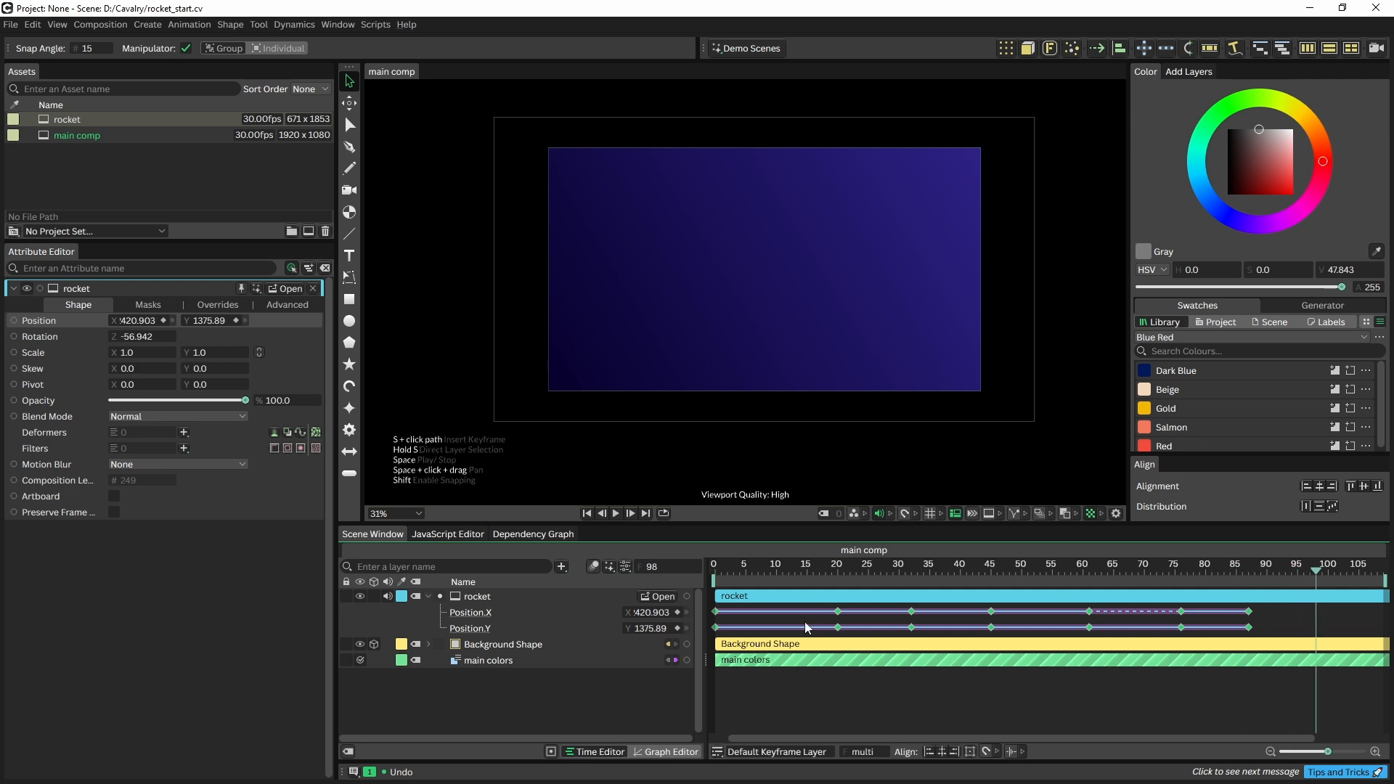
At frame 65, bring up the deformer list for the rocket layer
click(1114, 567)
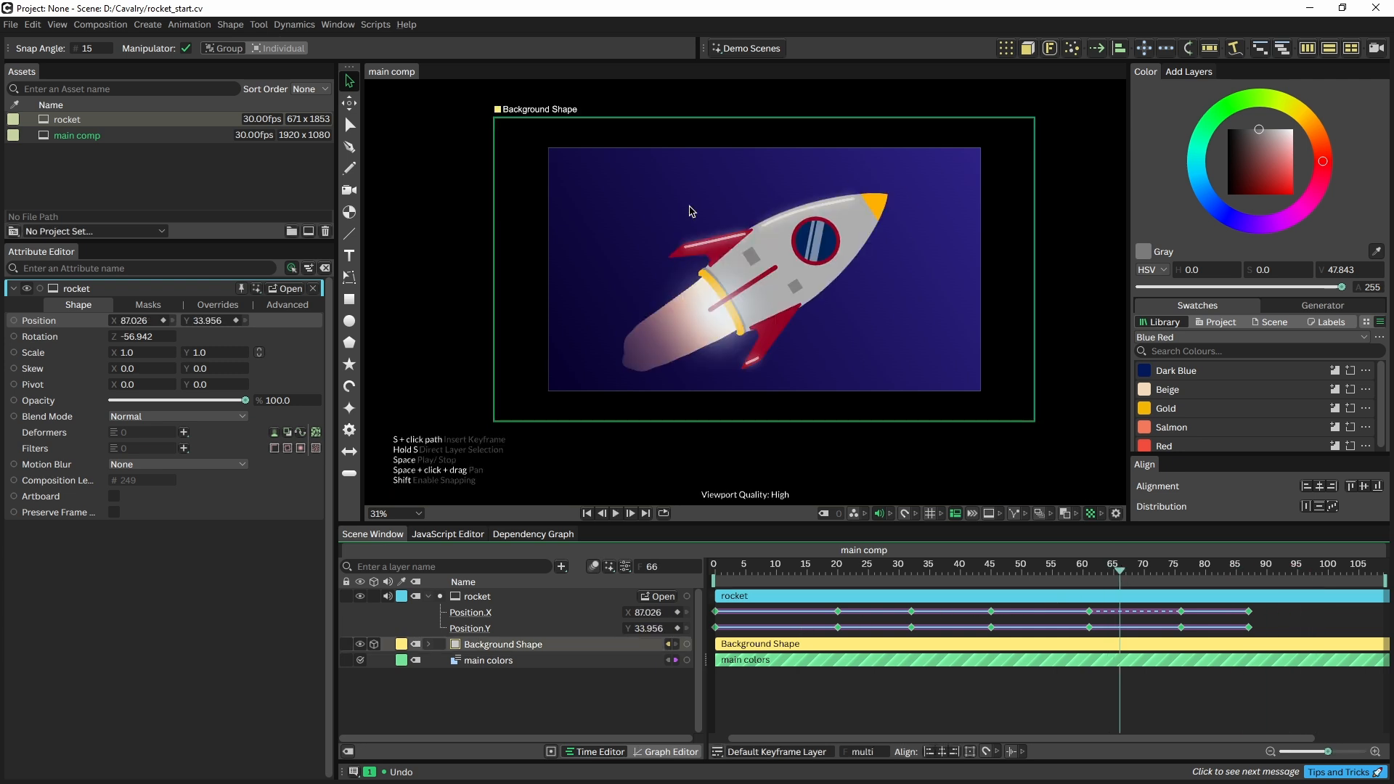
click(488, 595)
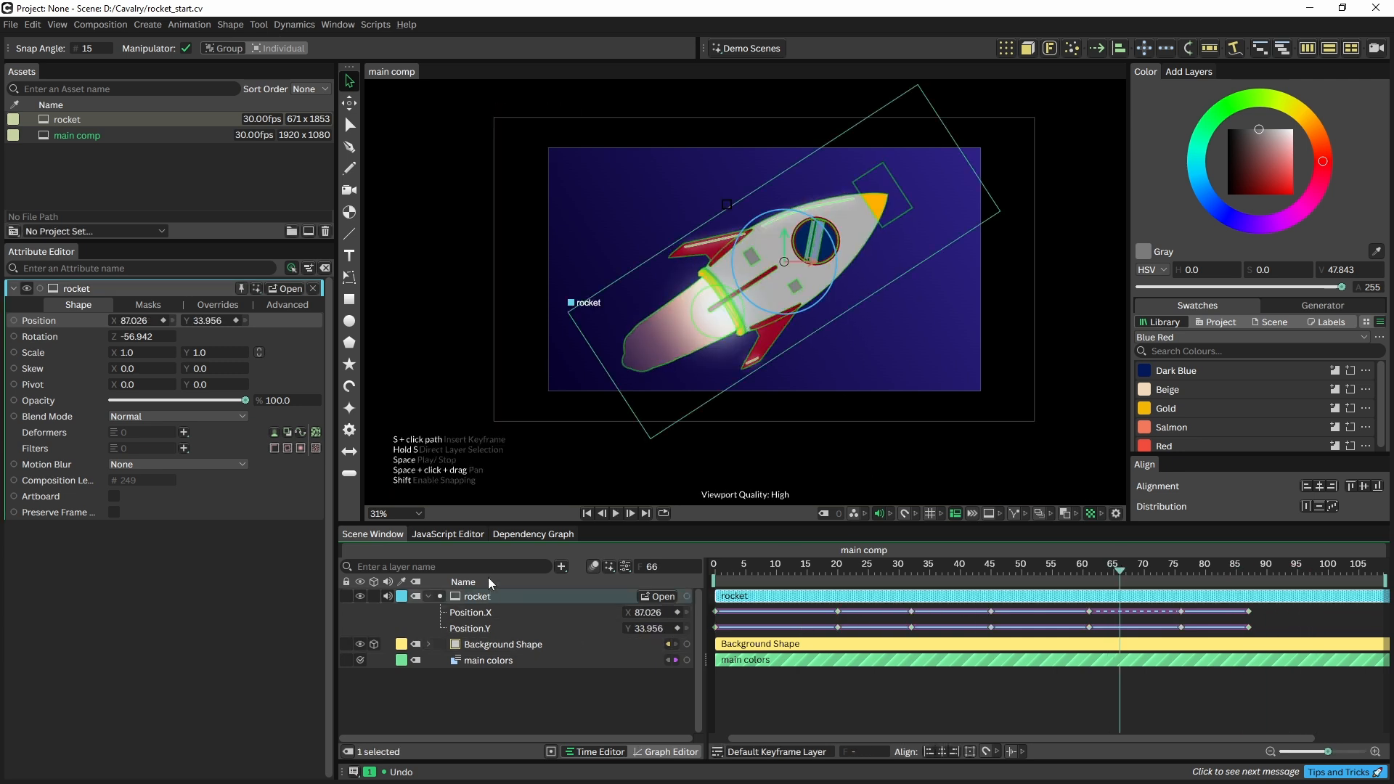
click(184, 432)
Add a Squash and Stretch deformer, keying Amount 0 at frame 58 and -0.27 at frame 63
click(236, 711)
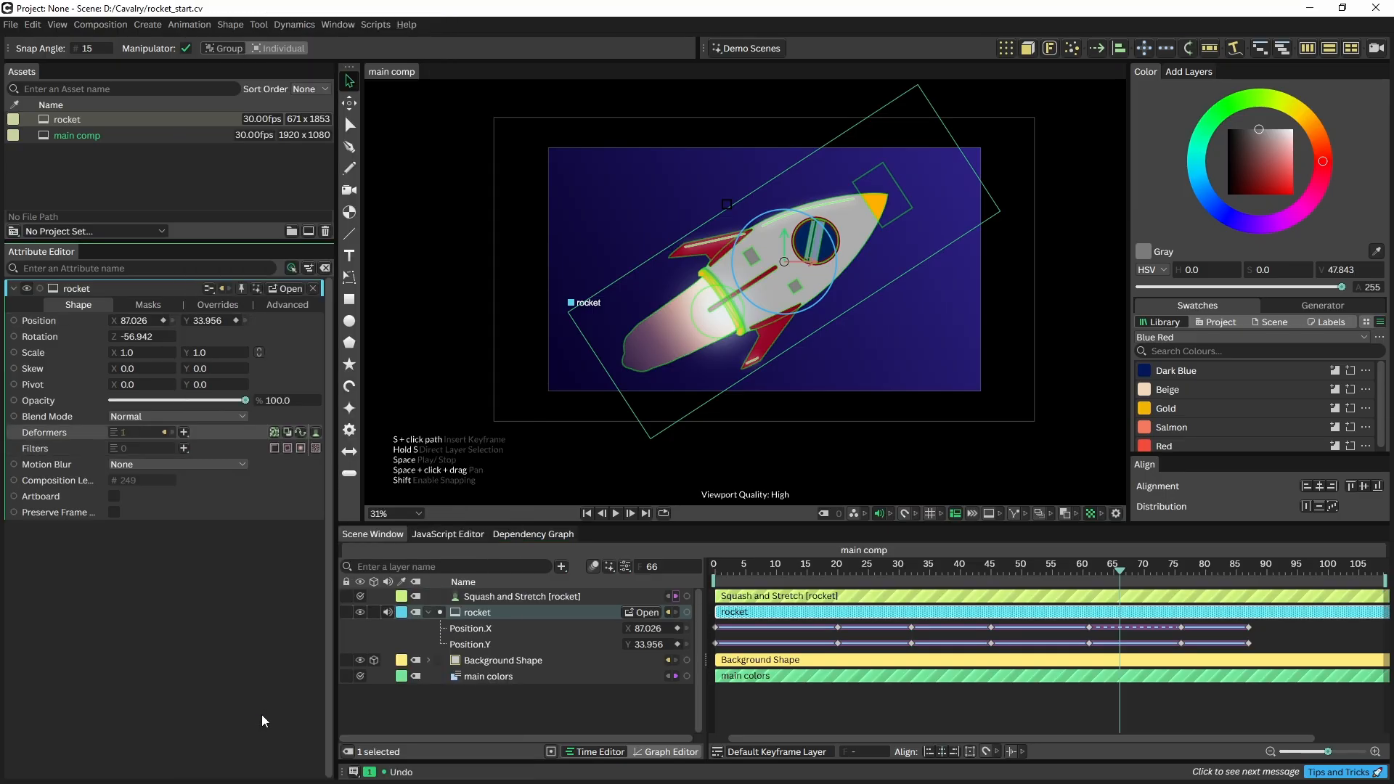
mouse_move(1077, 572)
mouse_down()
mouse_move(1181, 581)
mouse_move(1072, 572)
mouse_up()
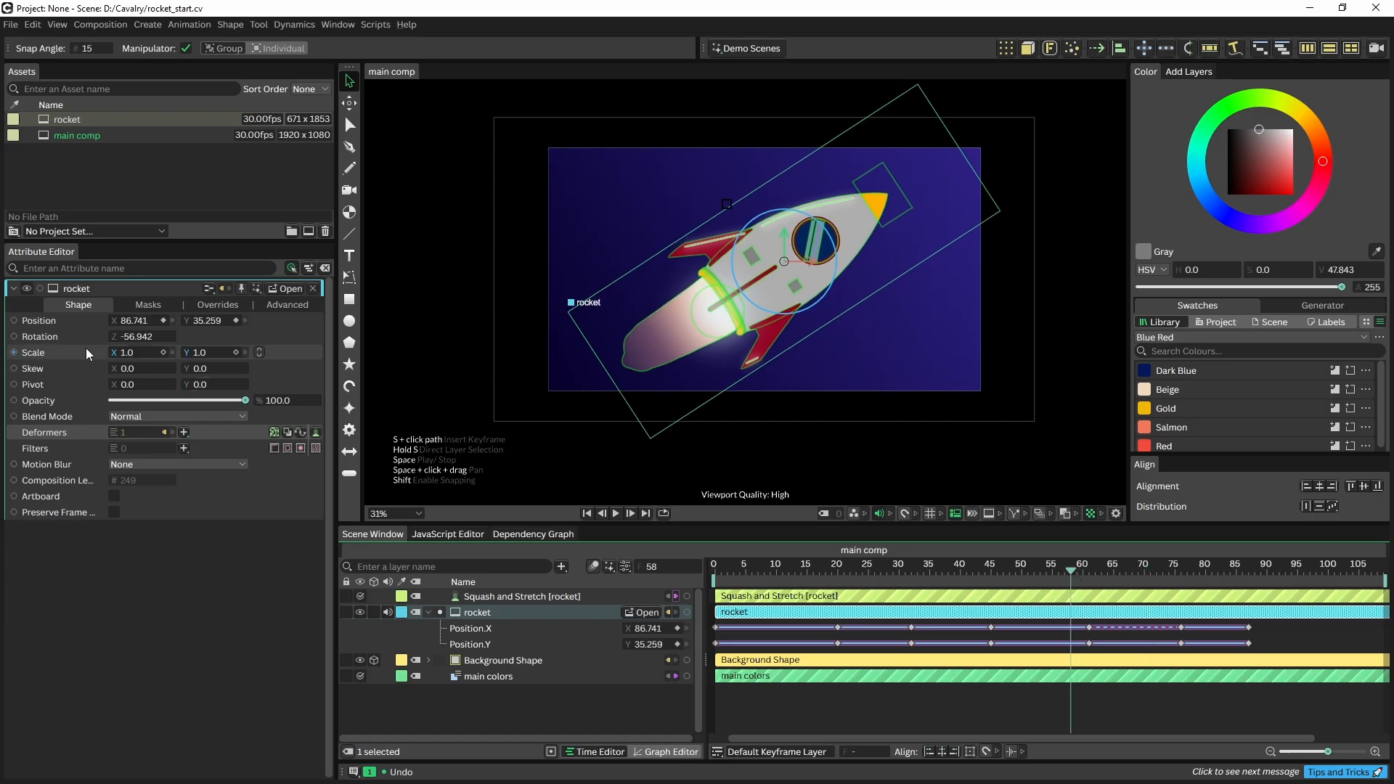
click(460, 597)
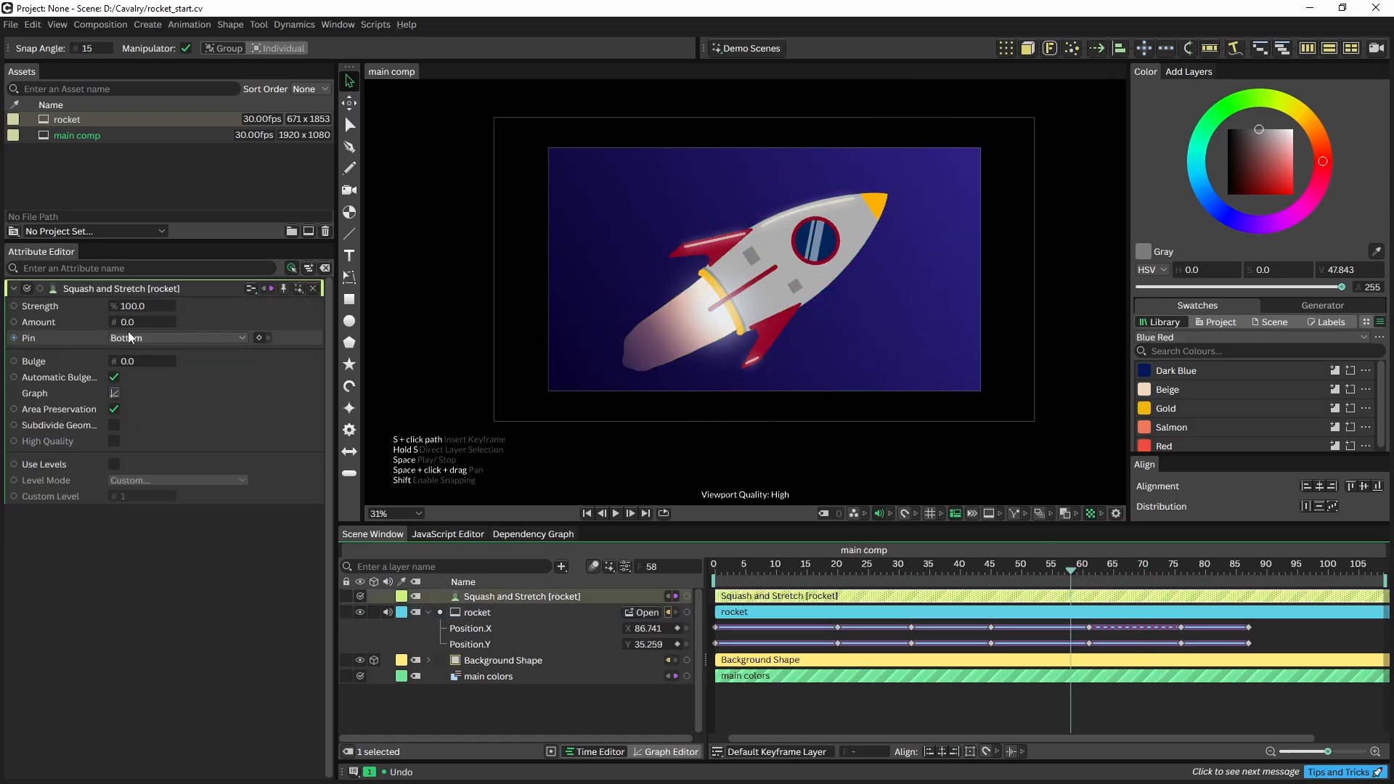
click(163, 321)
drag(1057, 565, 1096, 574)
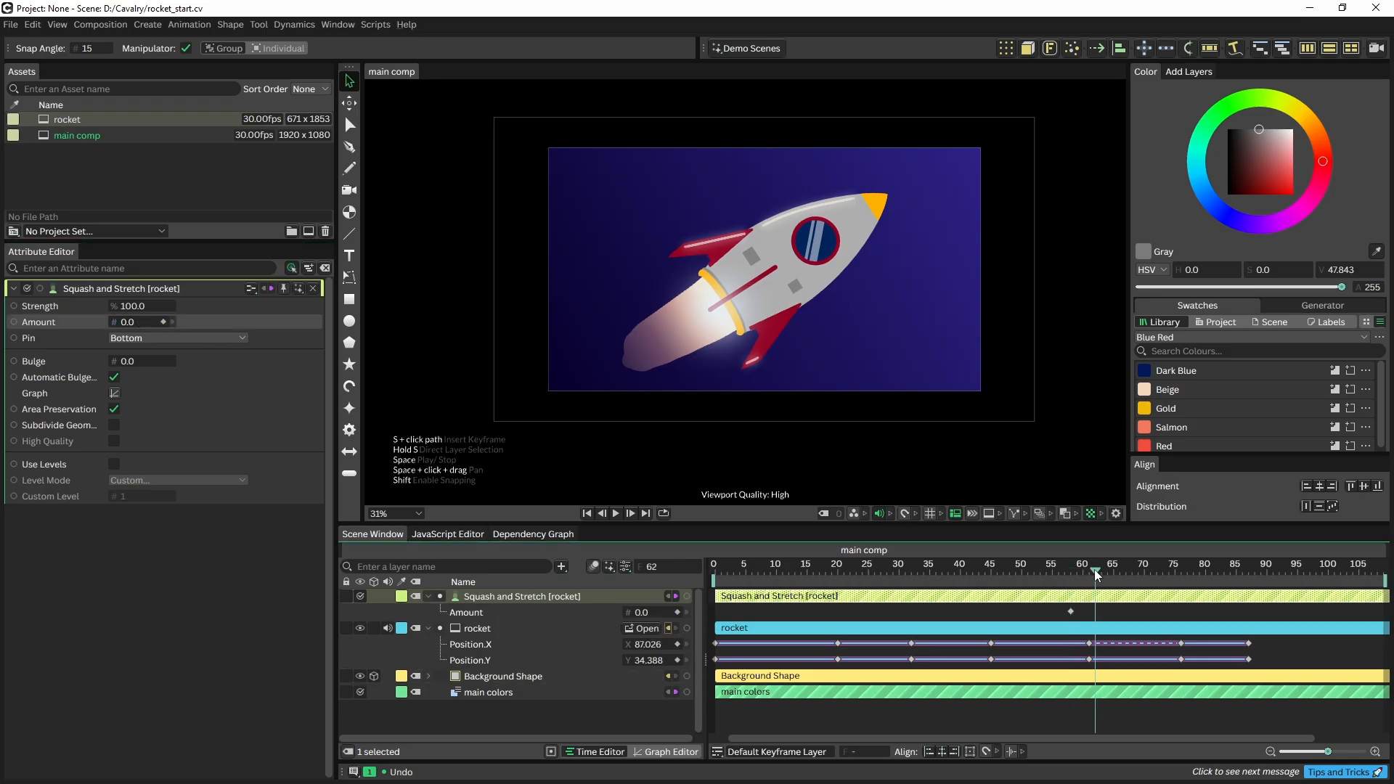
drag(118, 322, 118, 329)
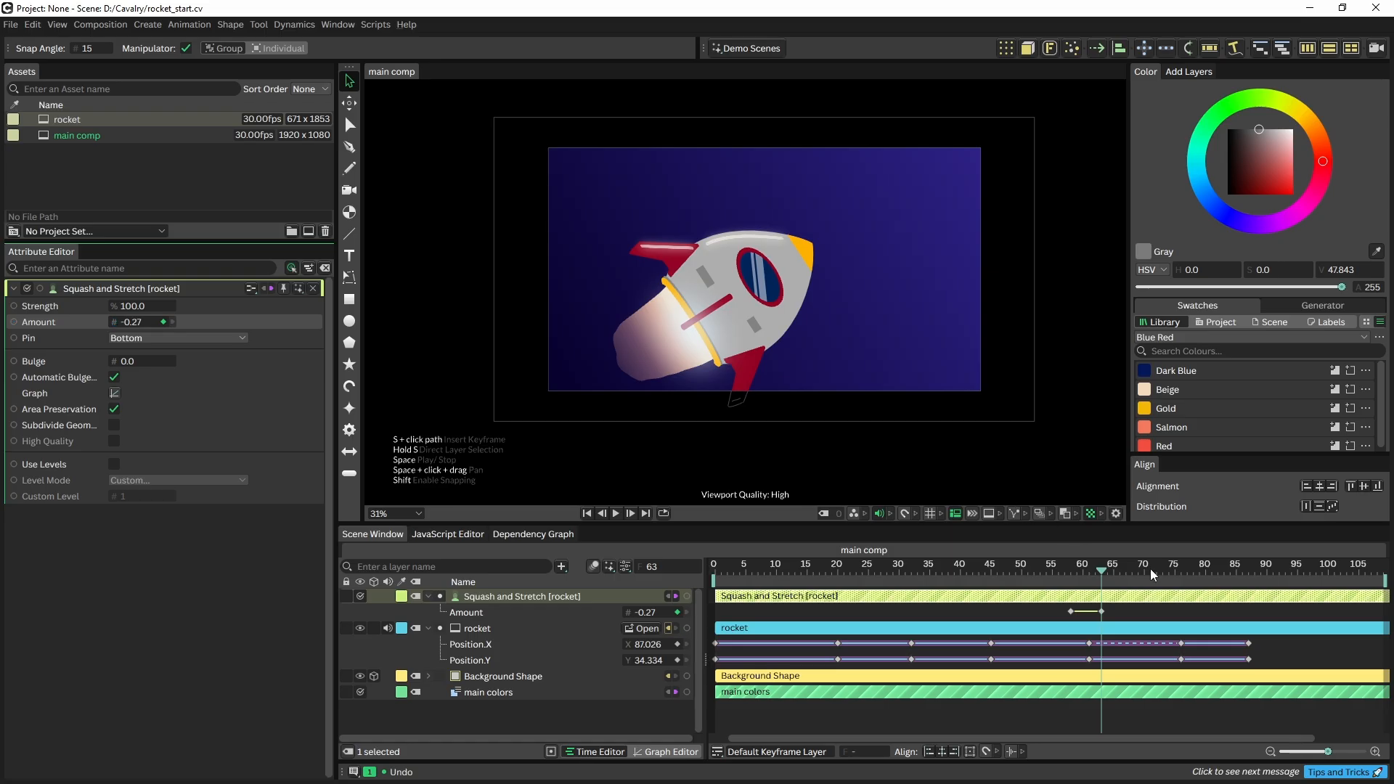
Key Amount -0.32 at frame 77 and 0.22 at frame 79, then preview and rewind to frame 0
drag(1144, 568, 1191, 587)
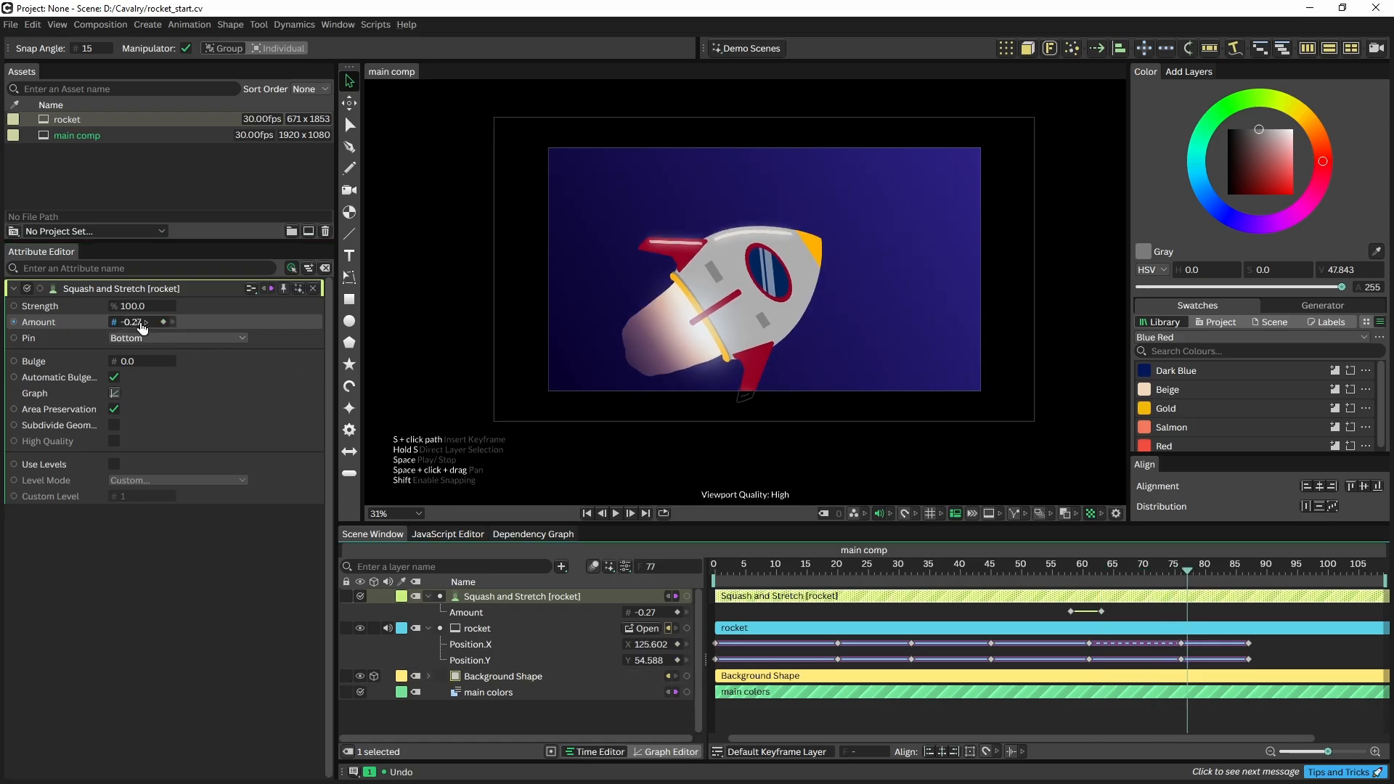
drag(136, 329, 133, 330)
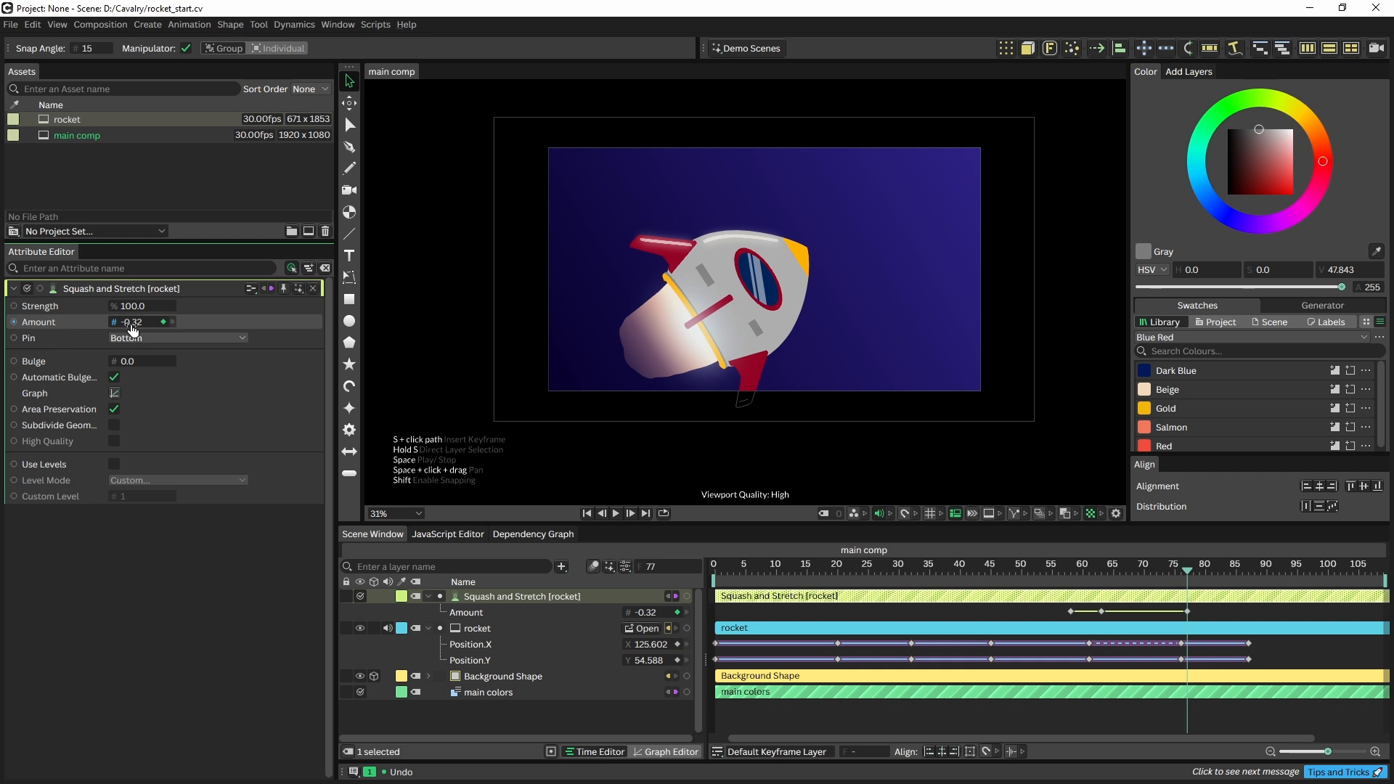
drag(1196, 567, 1199, 569)
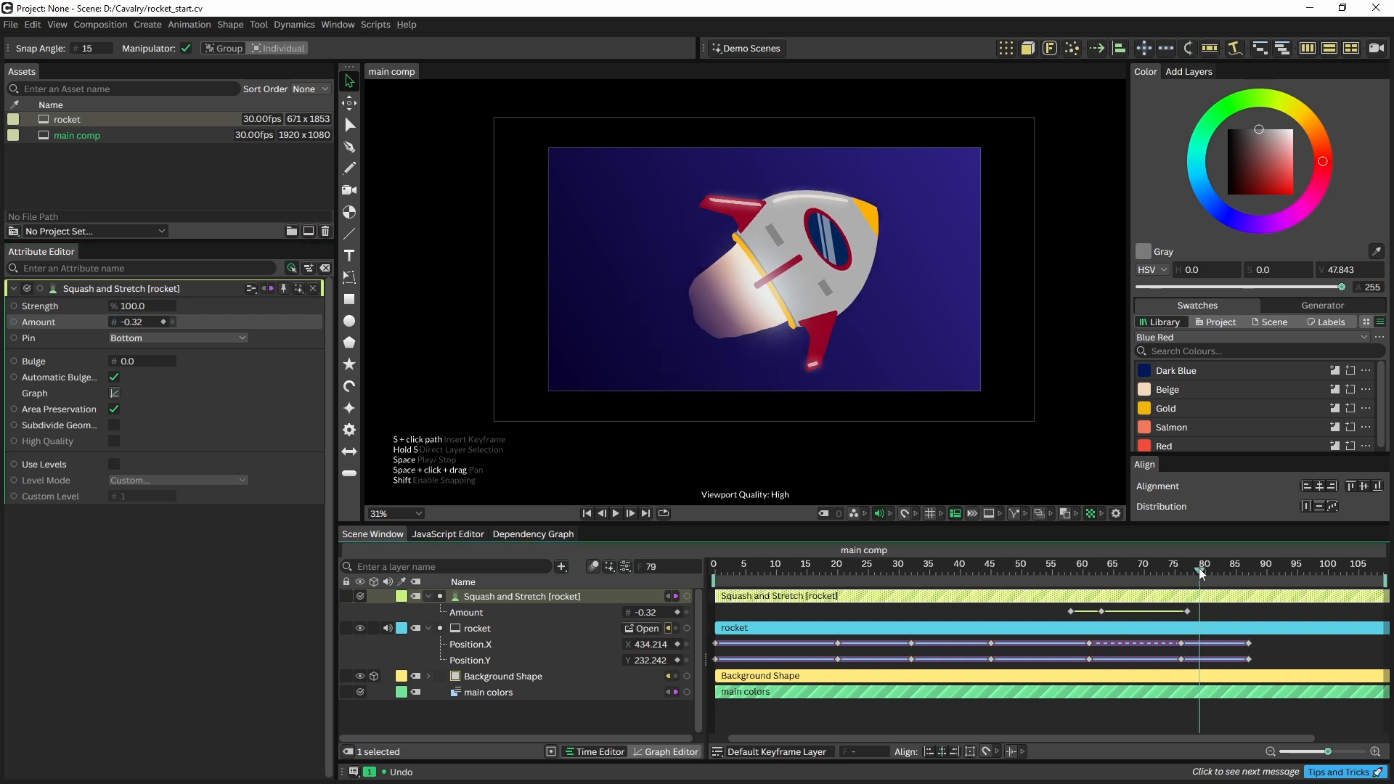
drag(133, 327, 176, 335)
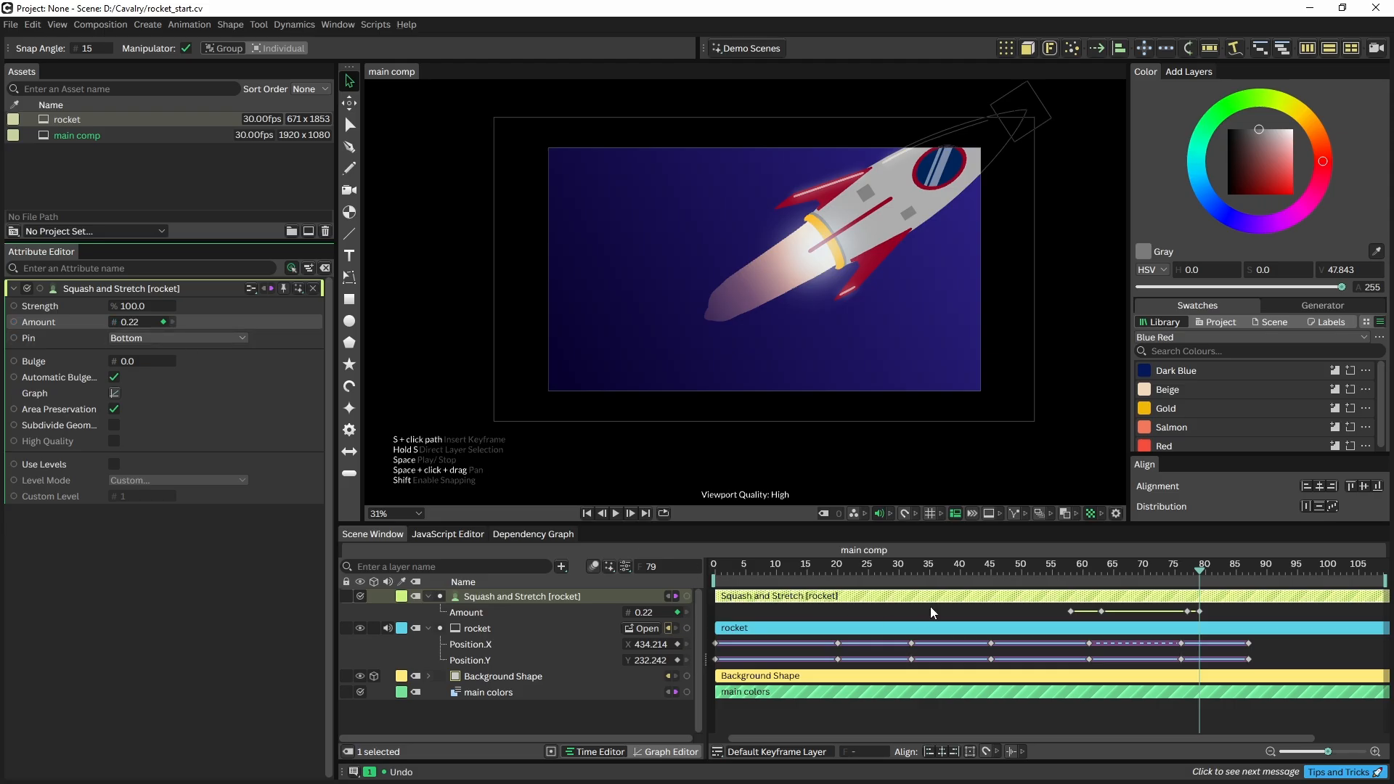
key(space)
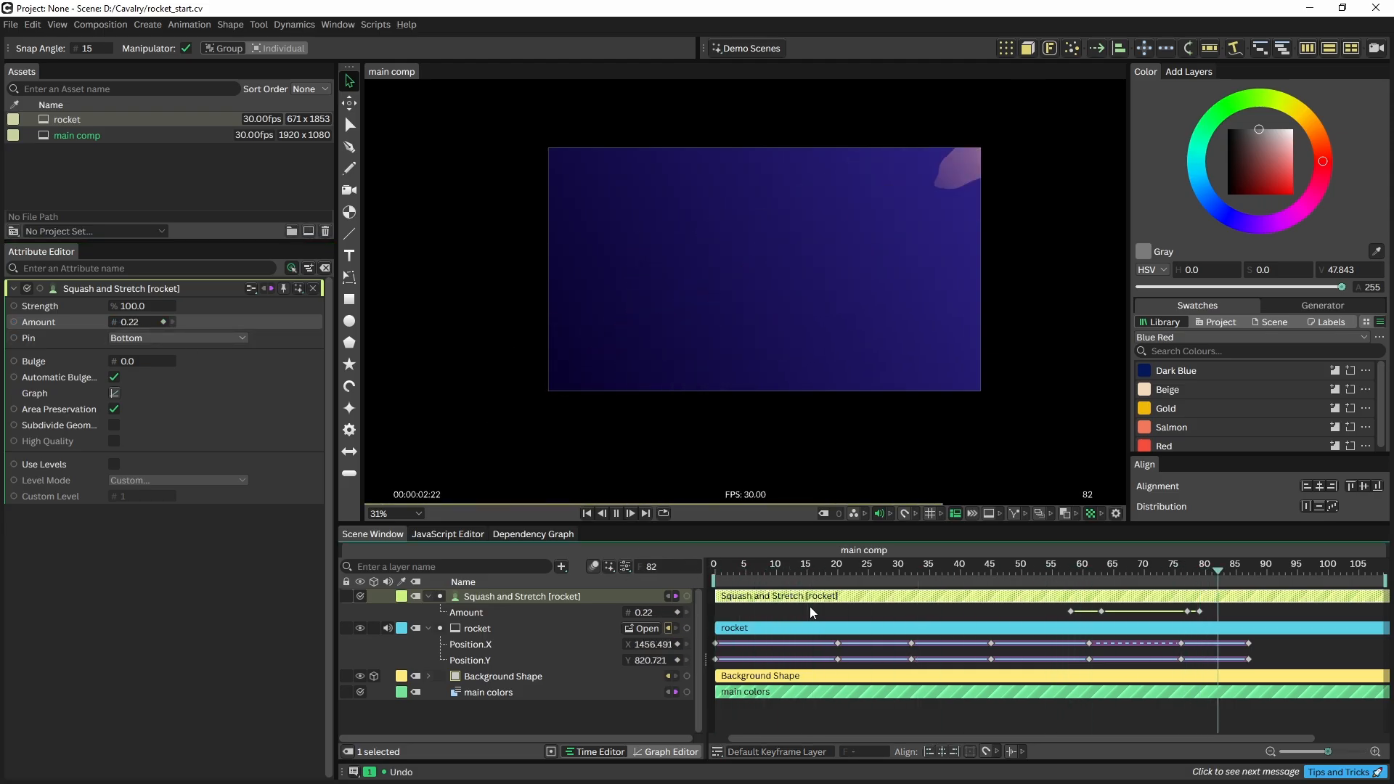
key(space)
drag(1052, 573, 706, 547)
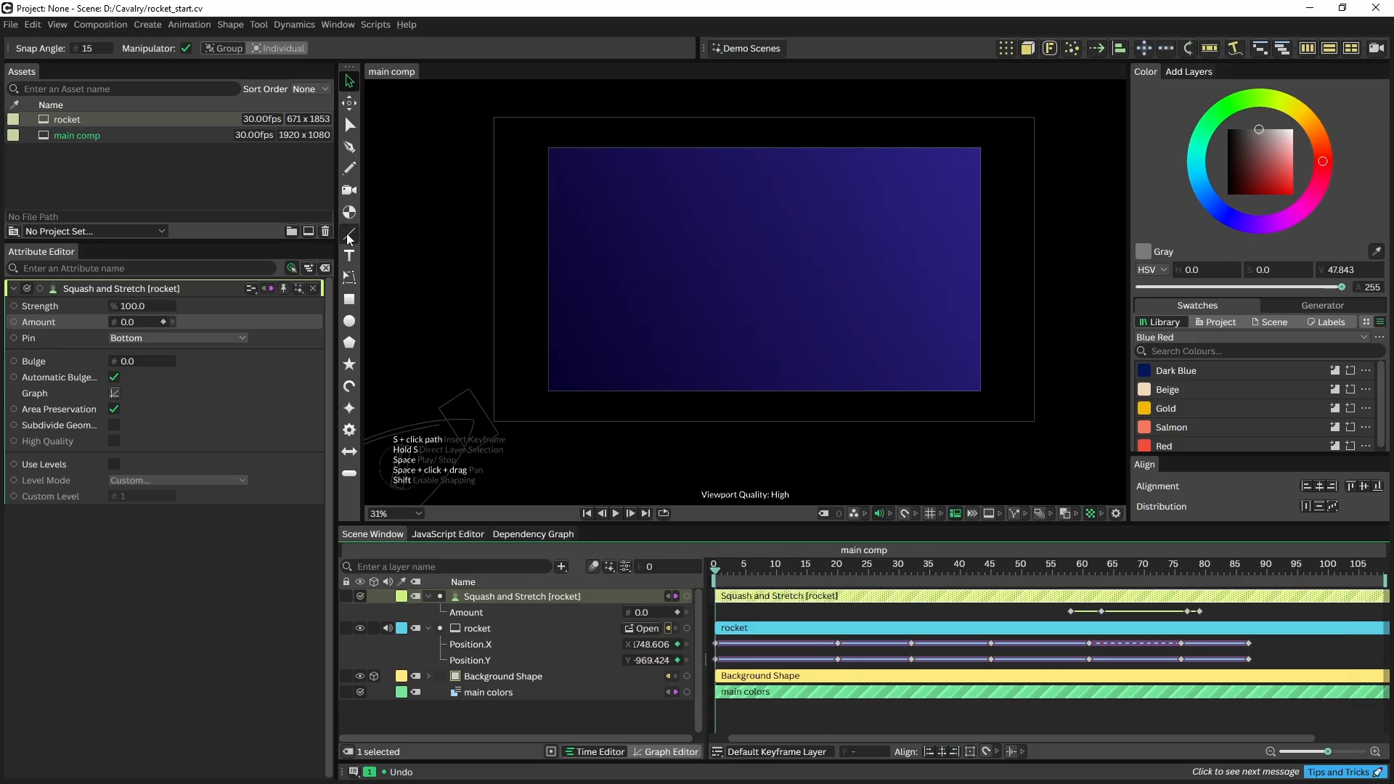
At frame 28, draw a line from the rocket's nose past the flame's tail
click(887, 566)
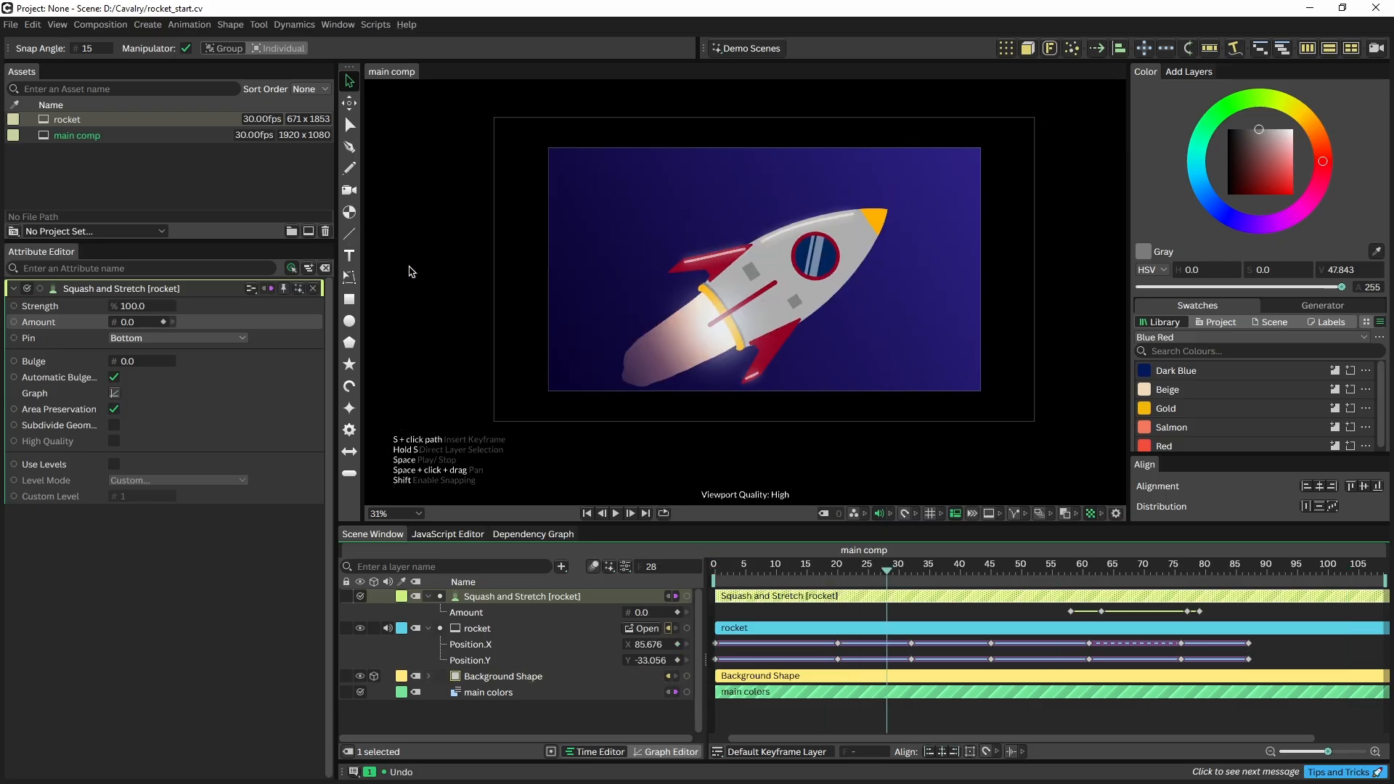
click(349, 233)
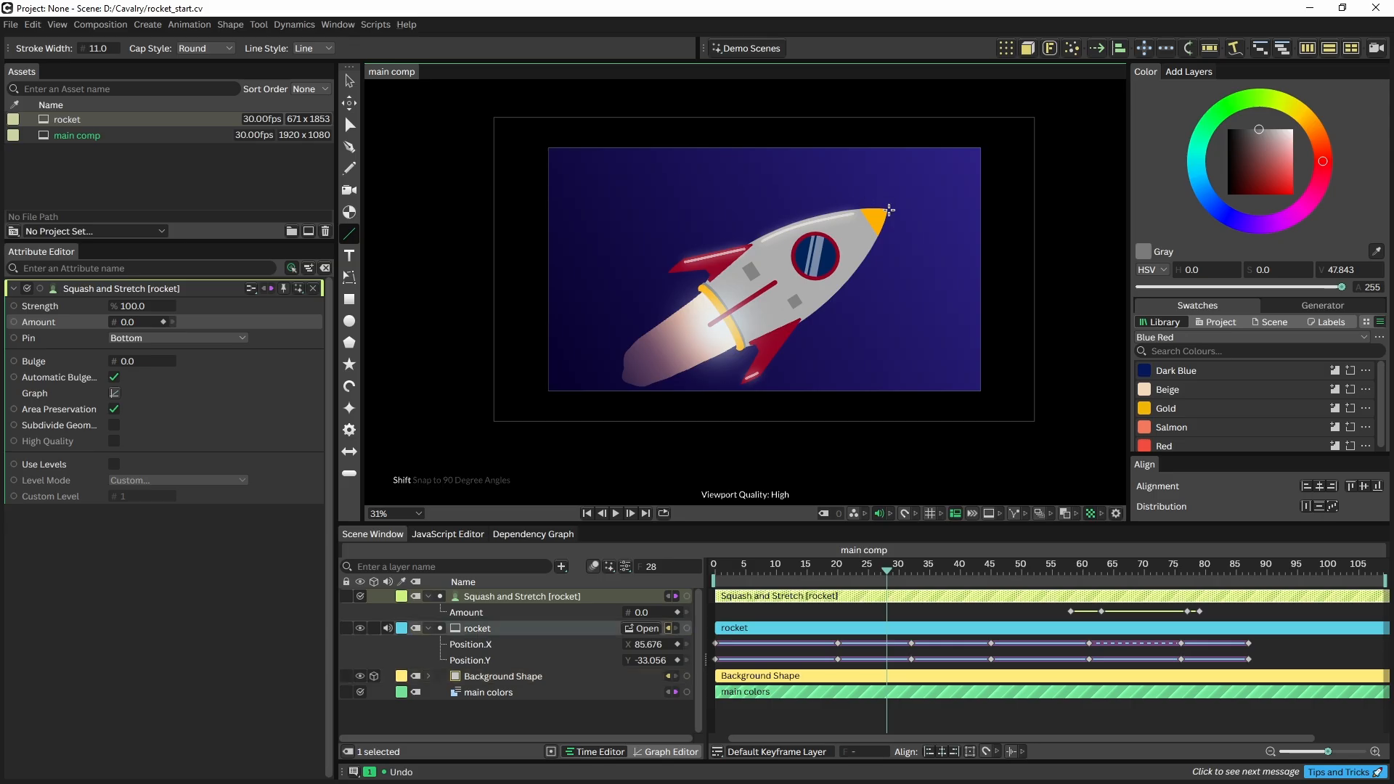
drag(887, 208, 607, 387)
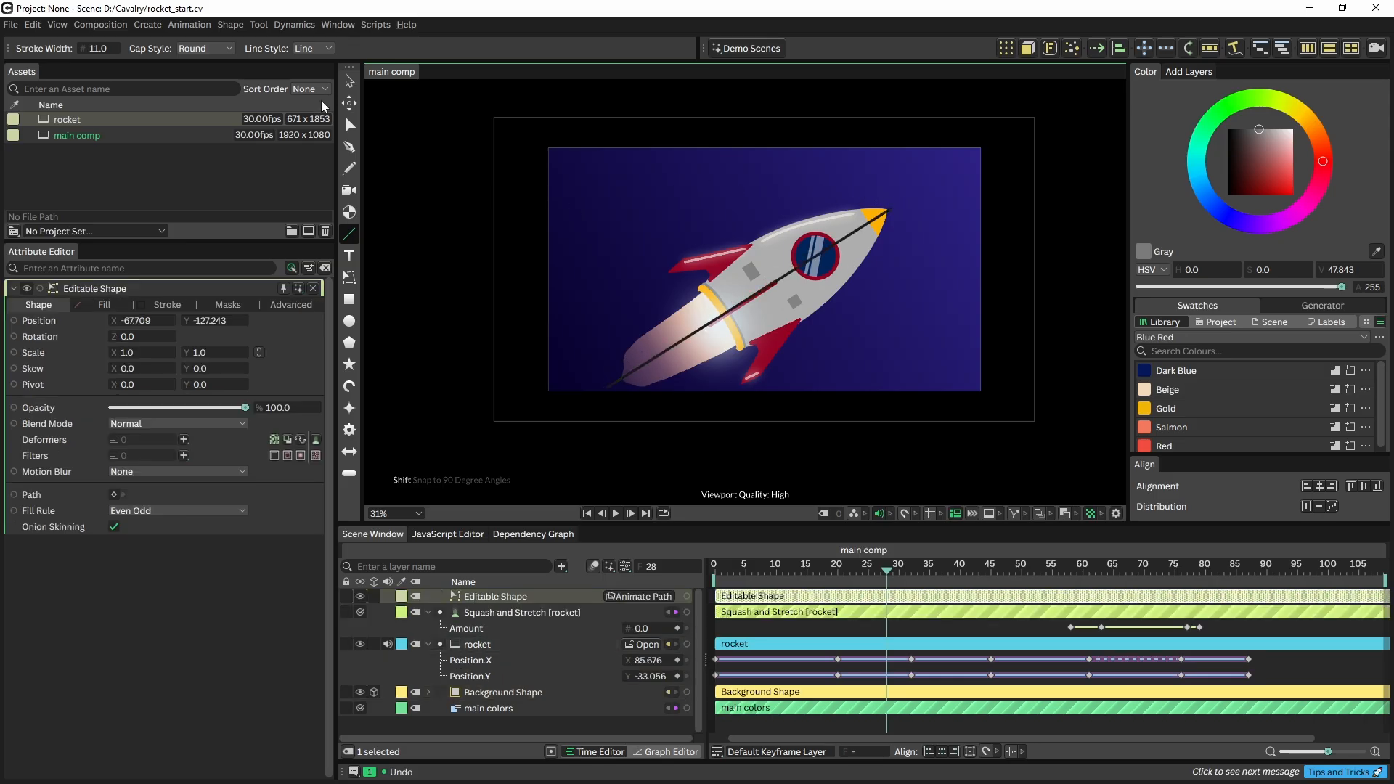
click(349, 81)
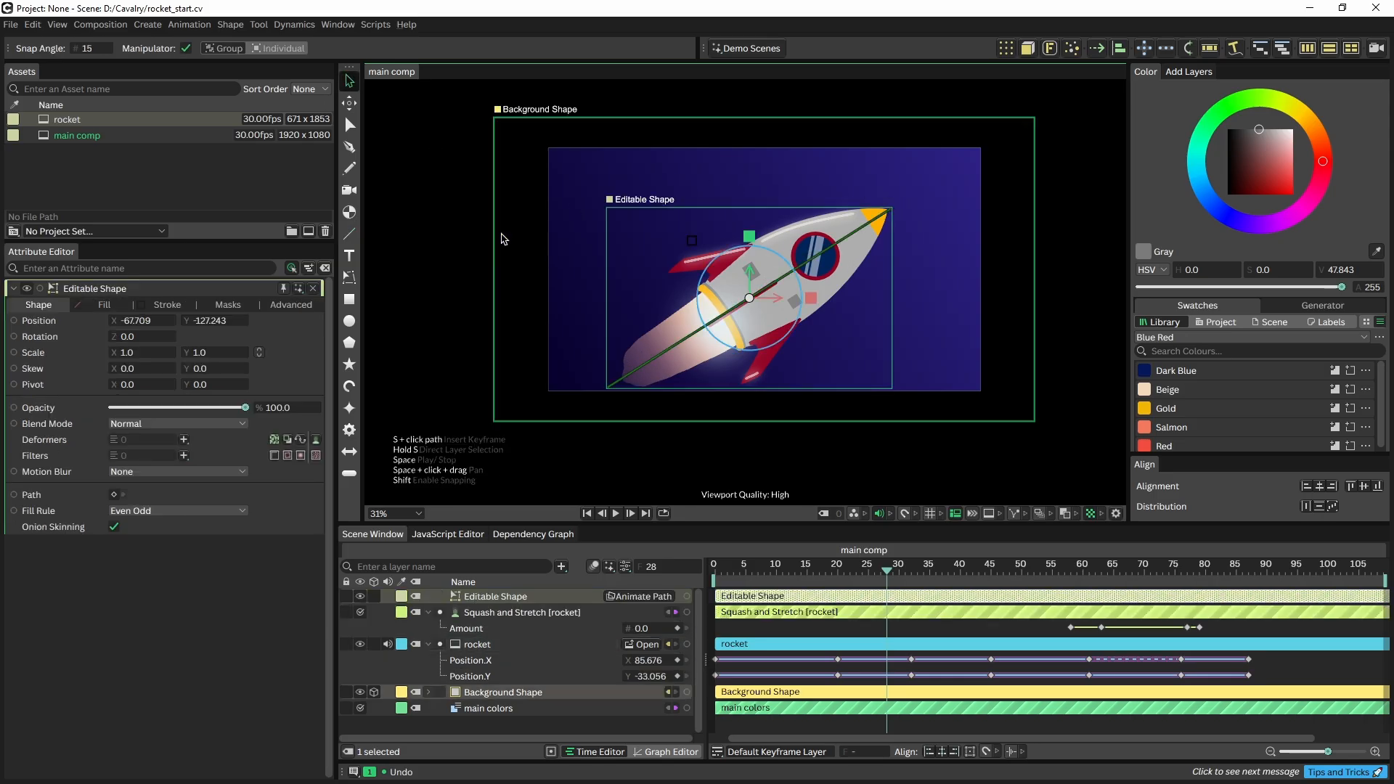
Give the line a white stroke of width 38.1
click(167, 304)
mouse_move(131, 498)
mouse_down()
mouse_move(242, 491)
mouse_move(335, 514)
mouse_up()
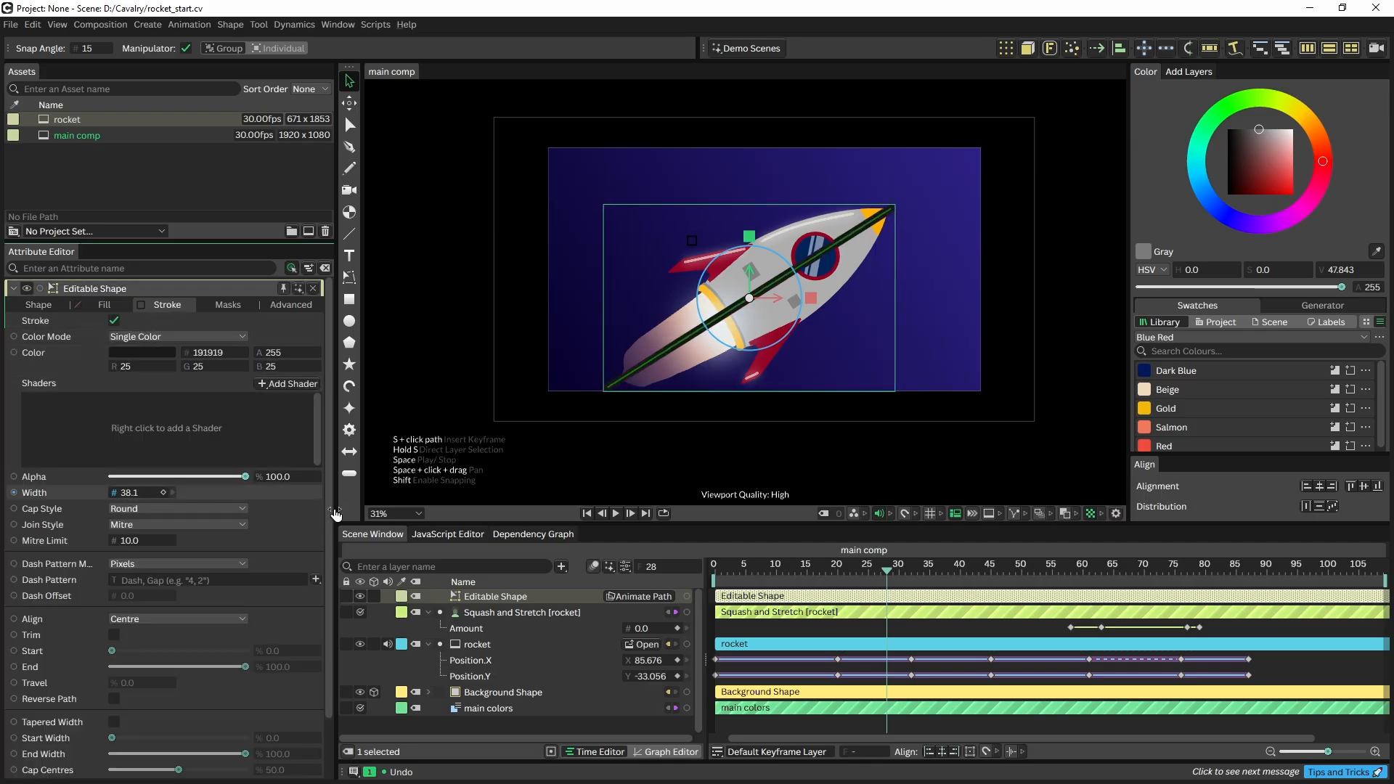
click(142, 352)
drag(137, 192, 203, 143)
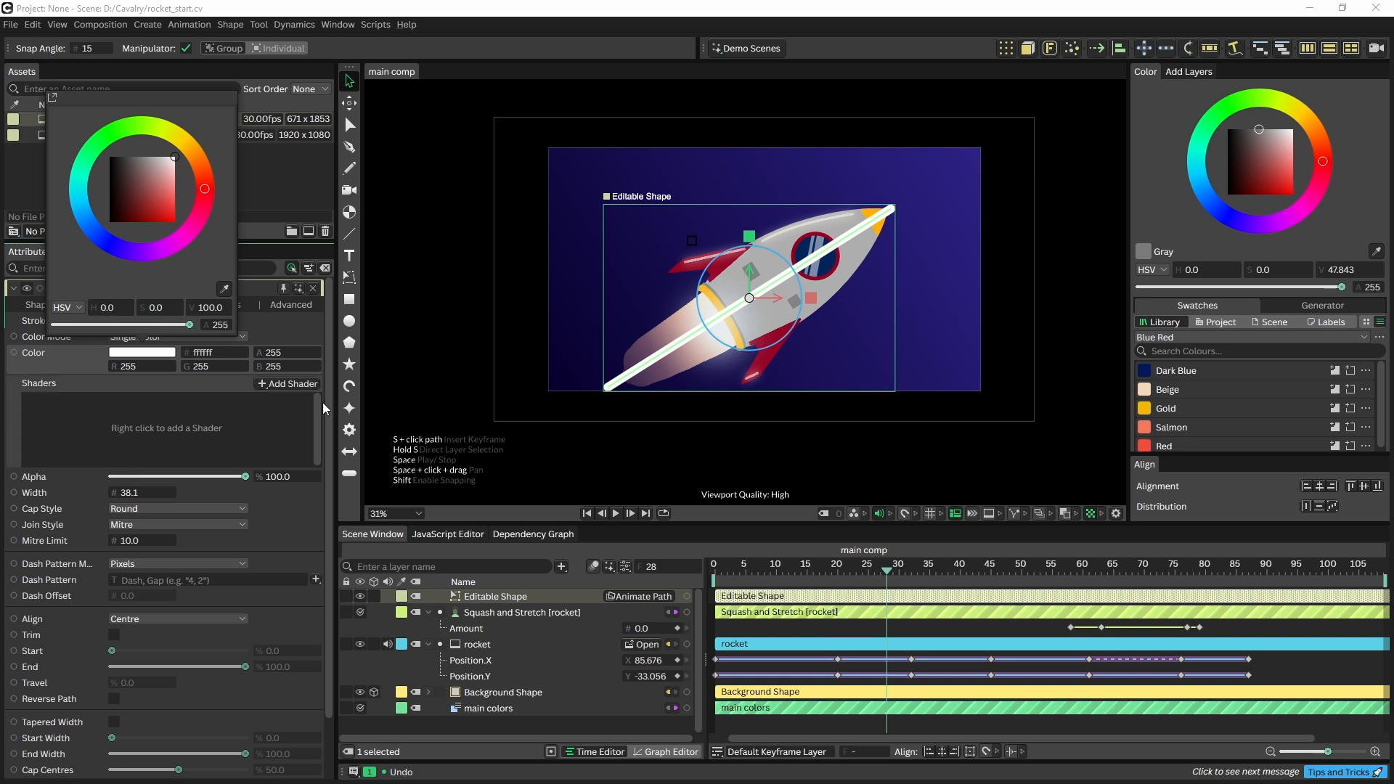
click(480, 4)
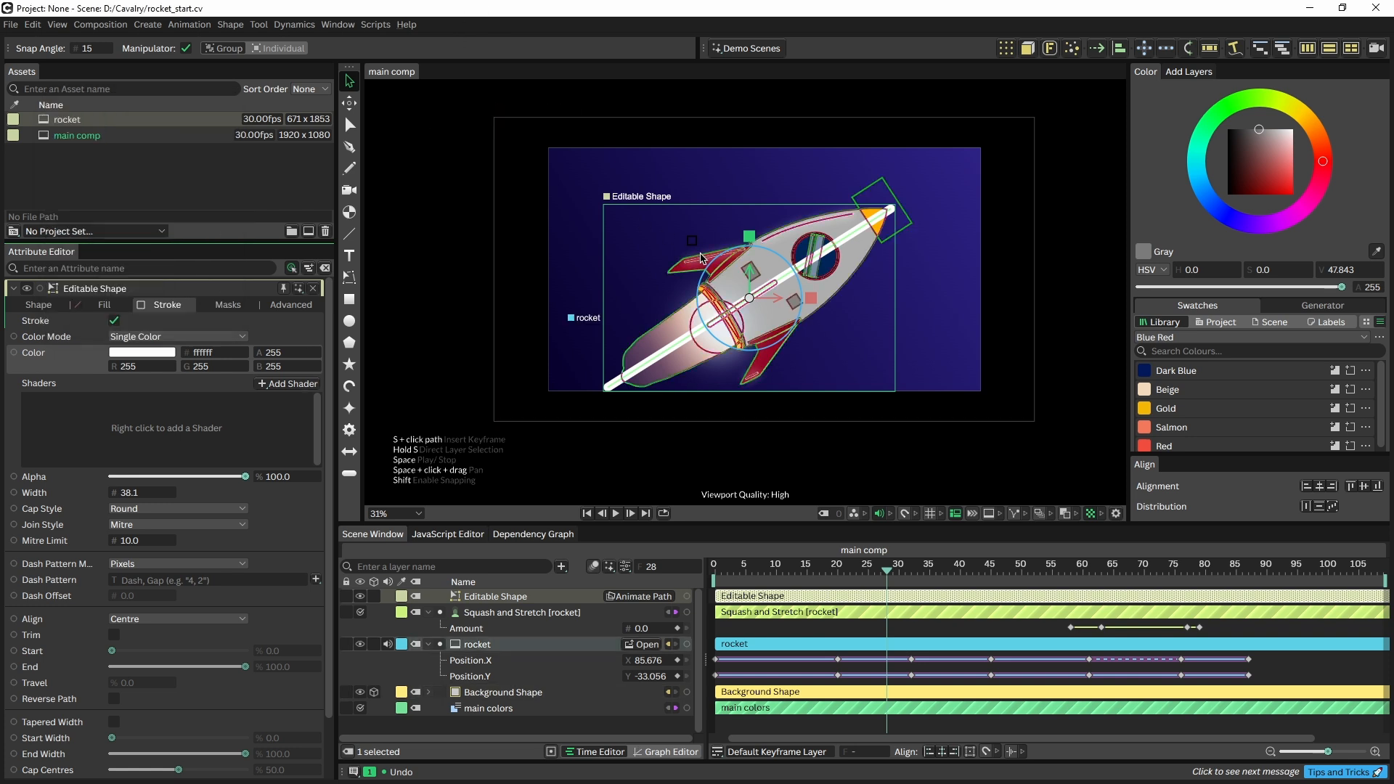
Duplicate the line, offset the copy up-left, tint it pale beige and thin its stroke
key(ctrl+d)
drag(749, 299, 732, 271)
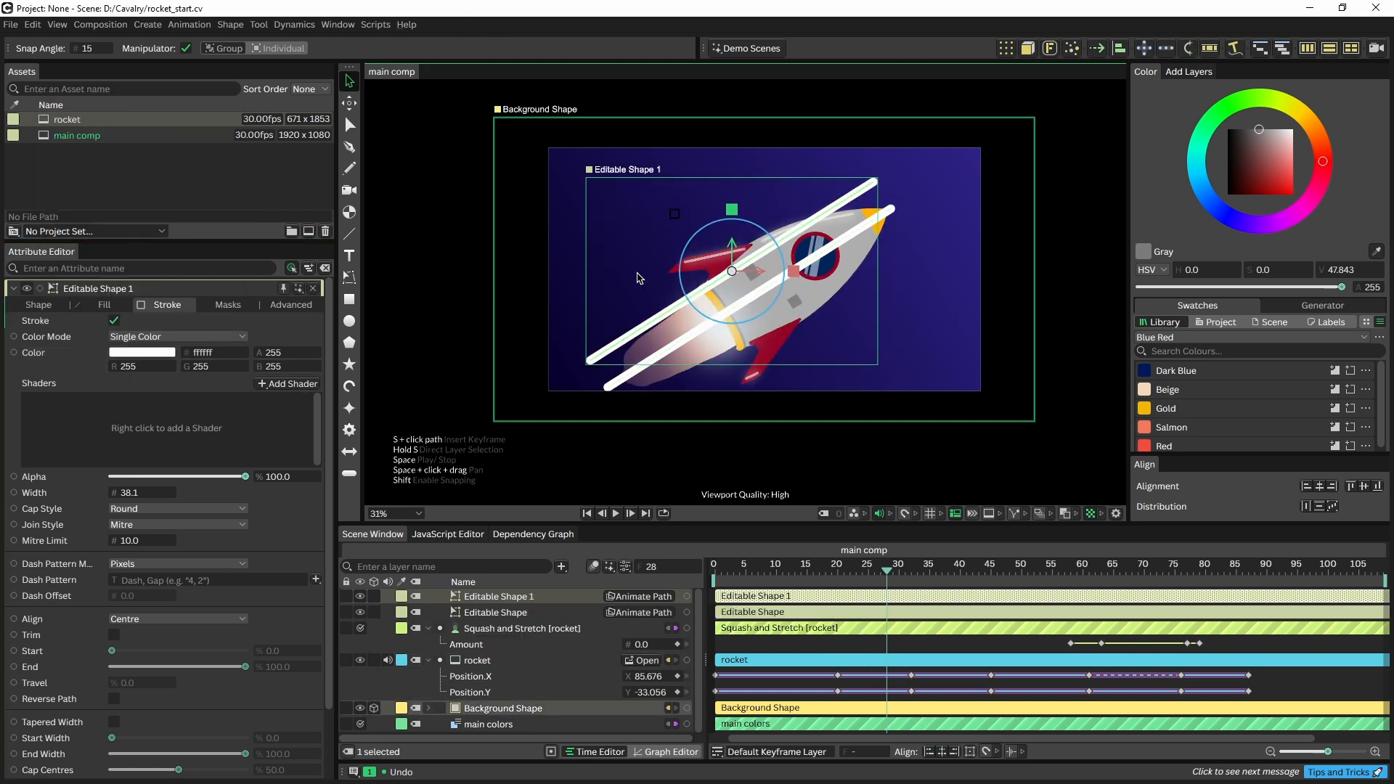
click(156, 352)
drag(187, 149, 187, 144)
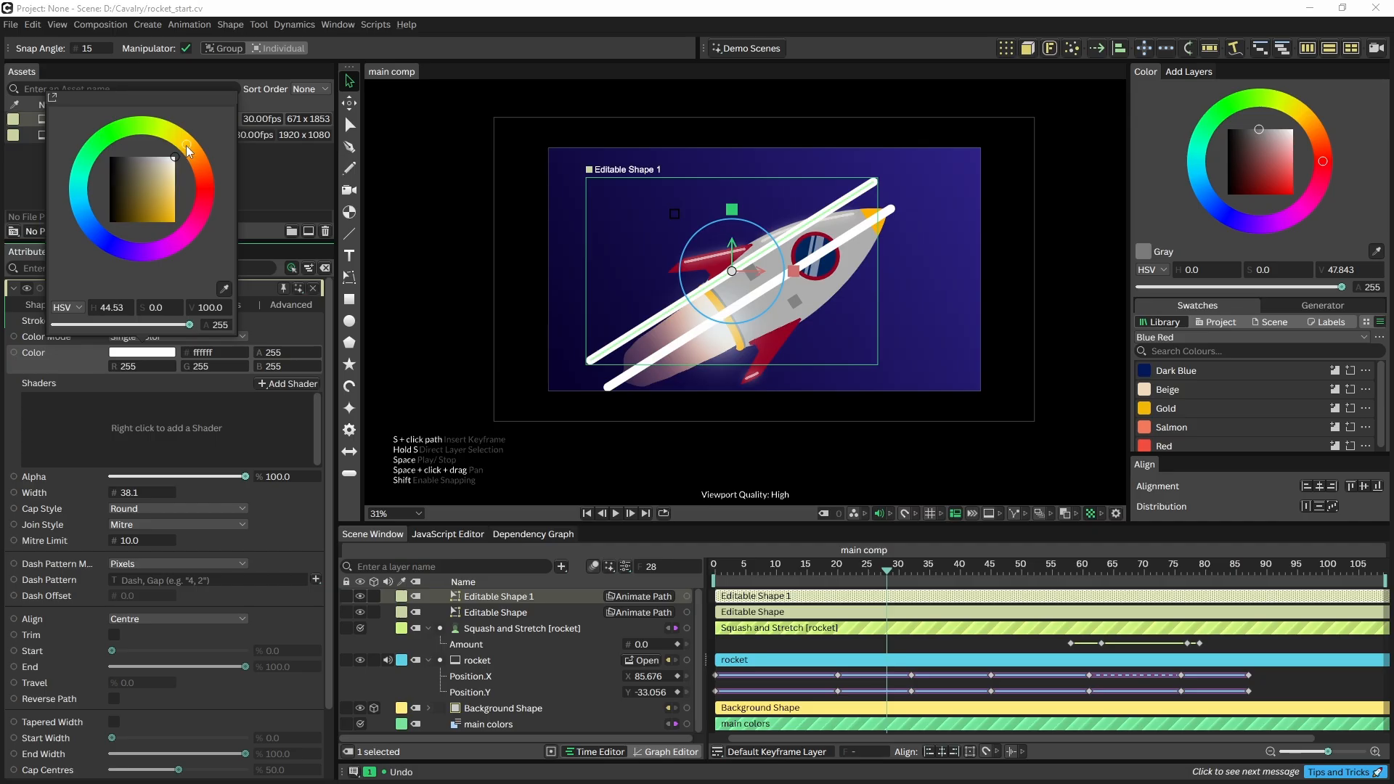
click(174, 171)
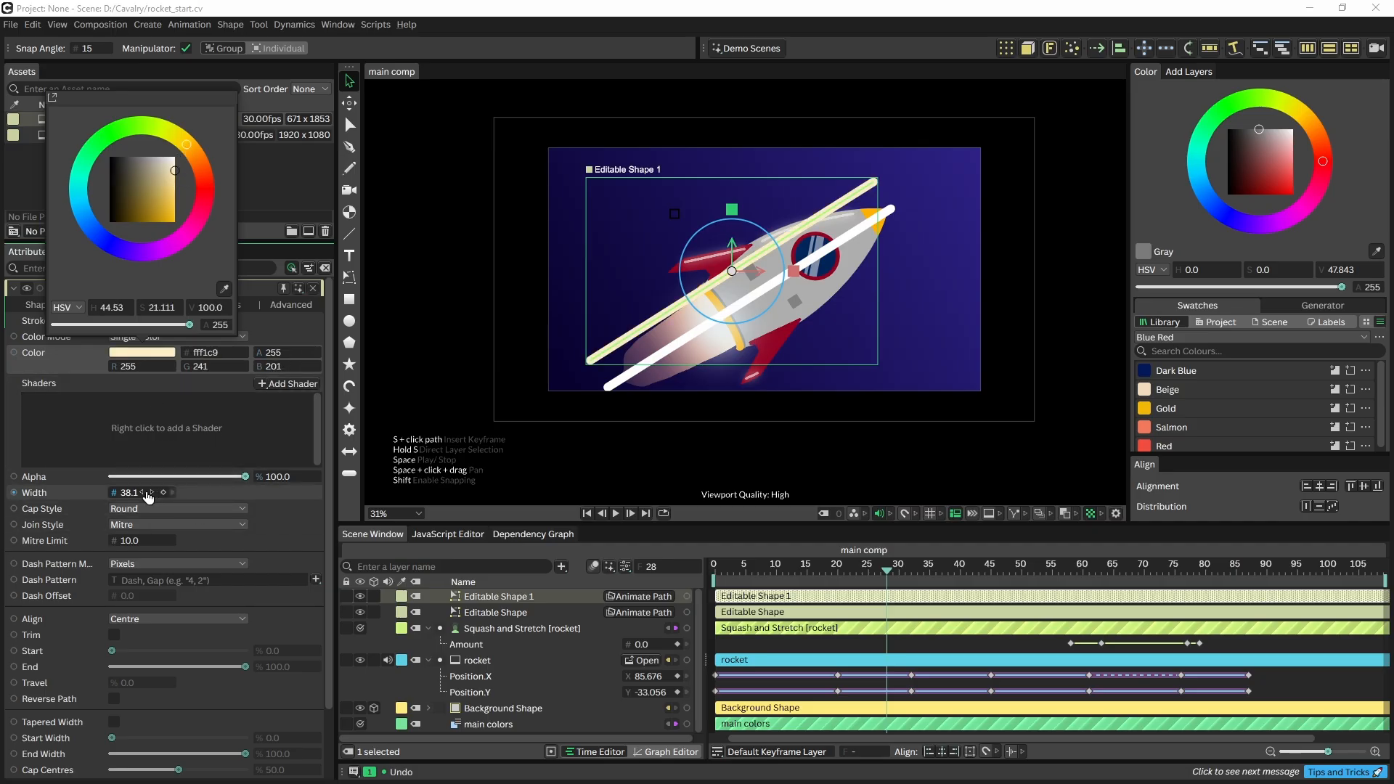
drag(148, 497, 116, 490)
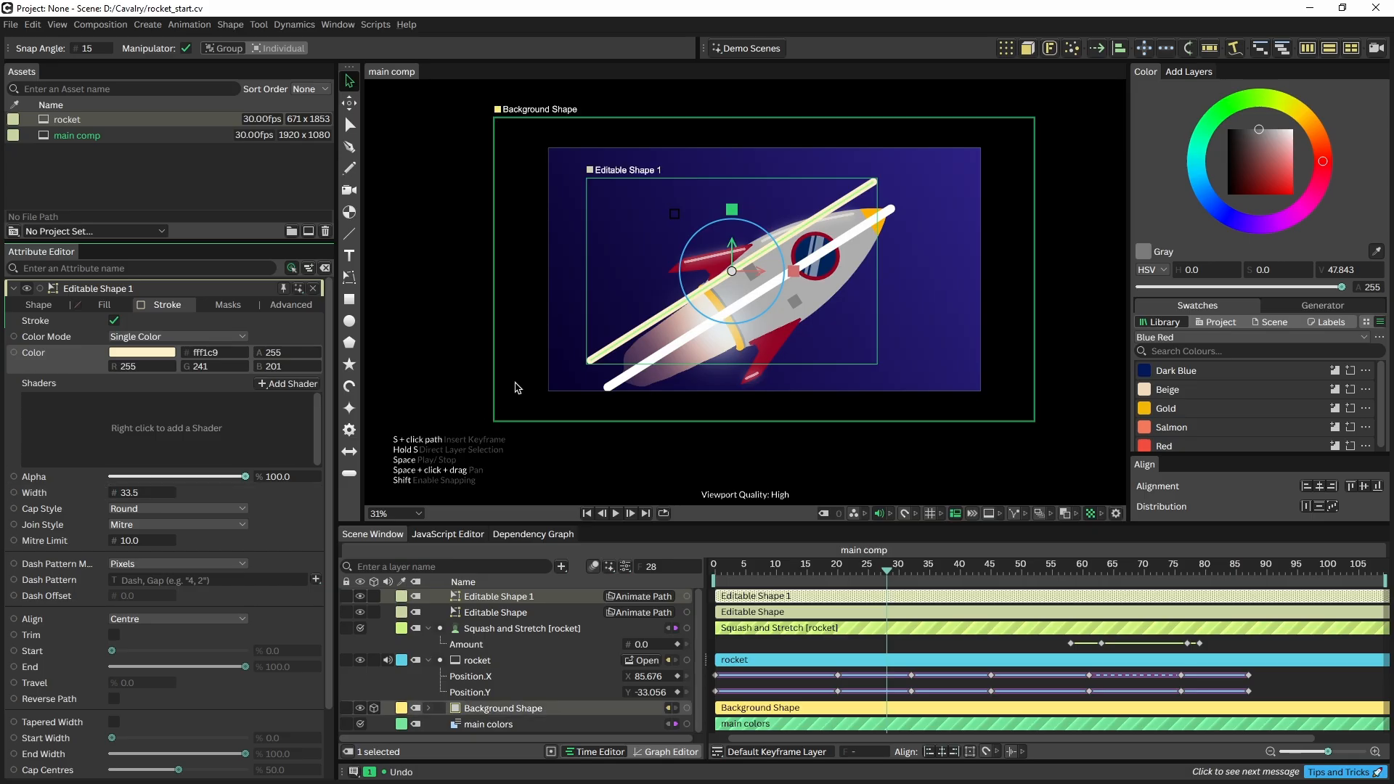
Make a third, orange-beige, thinner copy further up-left, then repeat all three lines with a Duplicator
key(ctrl+d)
drag(734, 275, 710, 252)
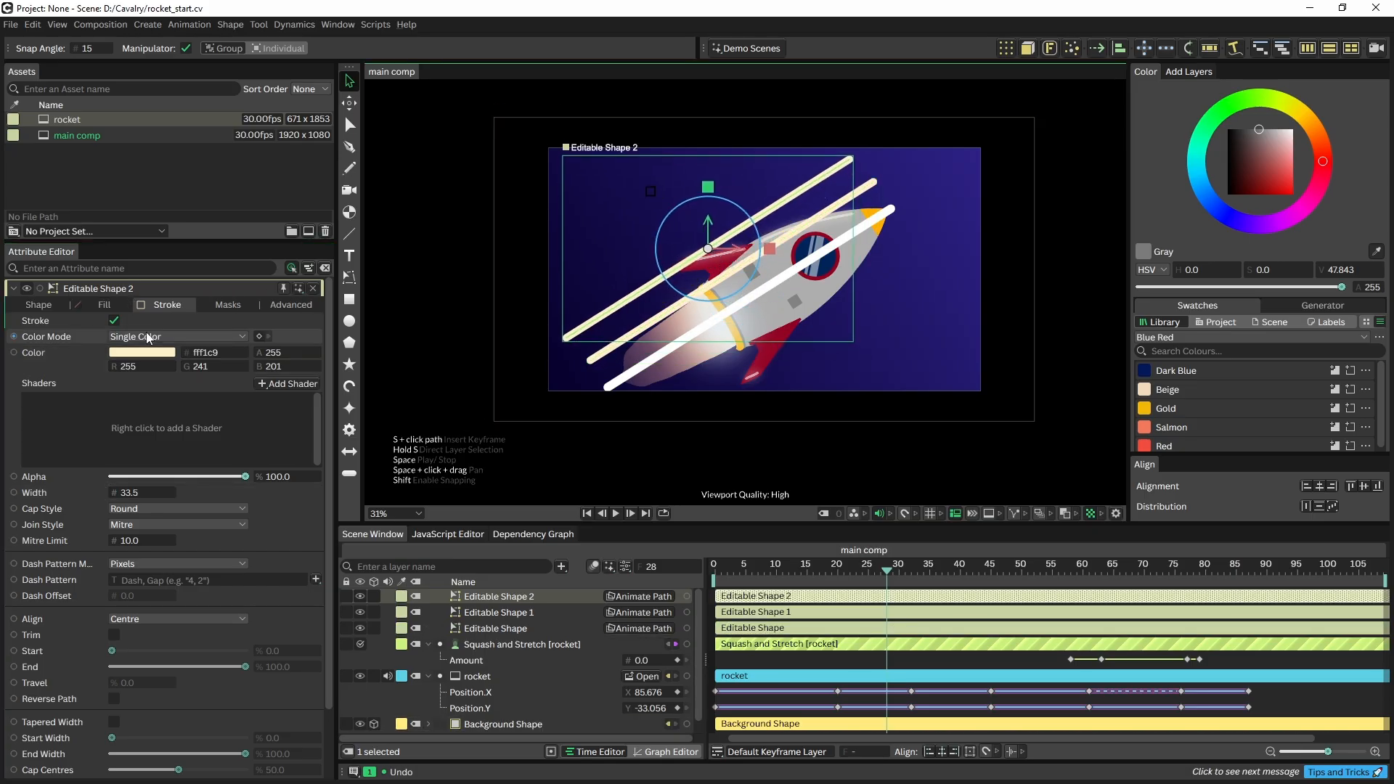
click(142, 352)
click(177, 179)
click(191, 152)
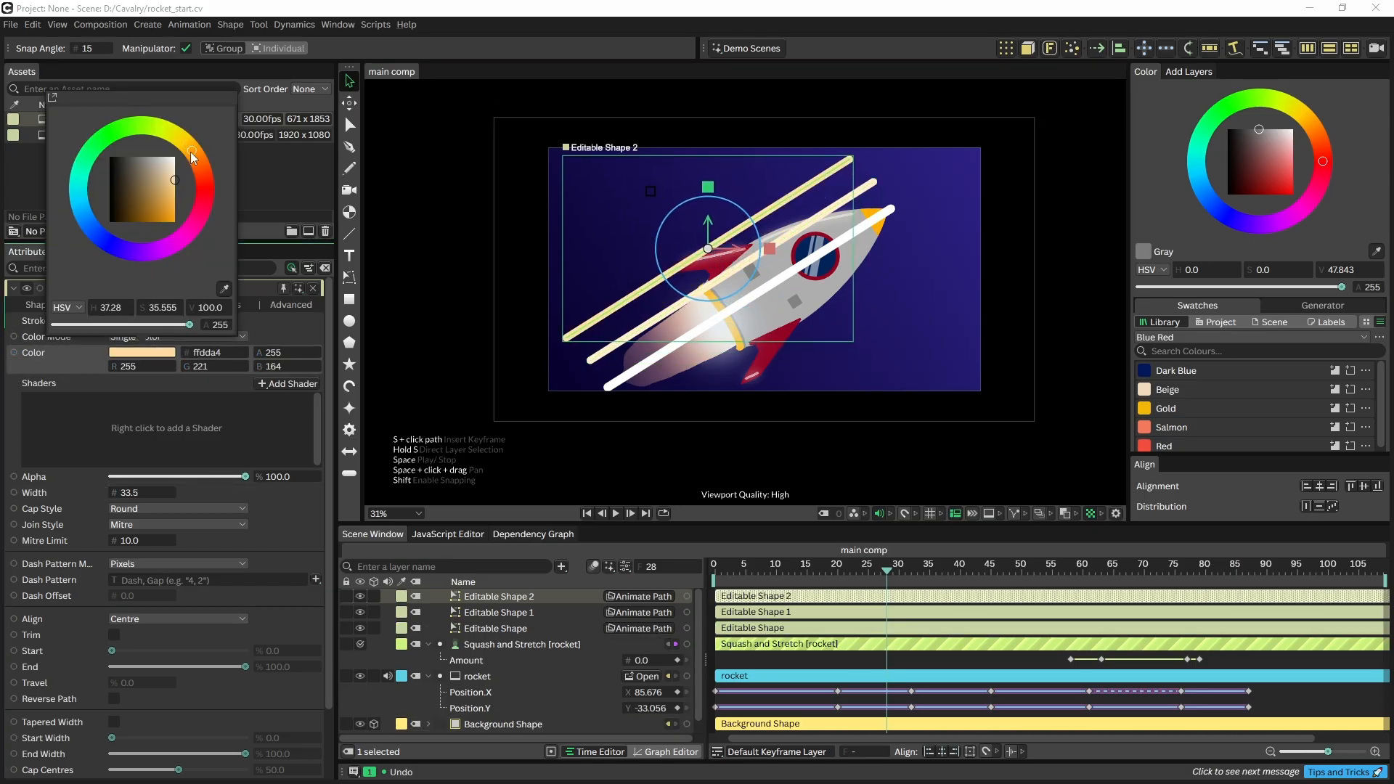
drag(119, 492, 114, 493)
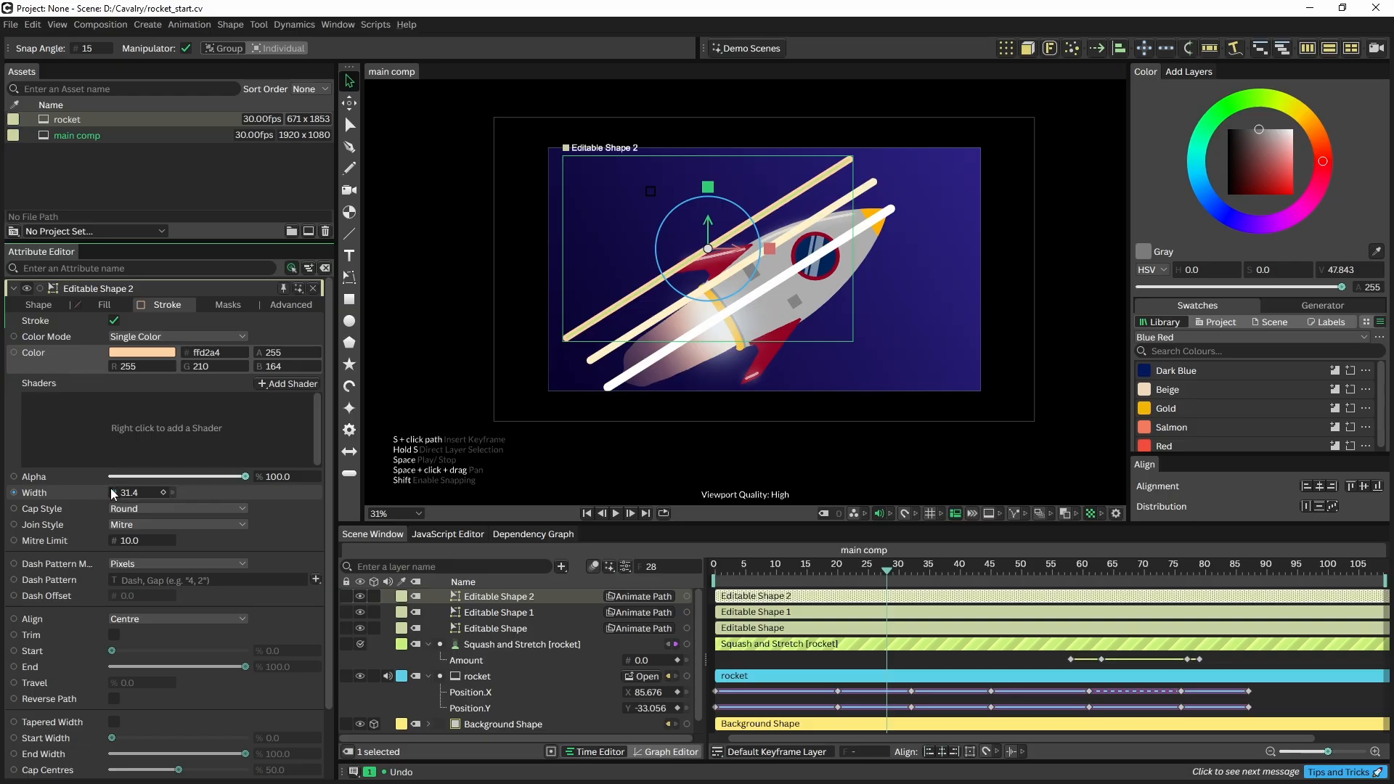
shift+click(488, 627)
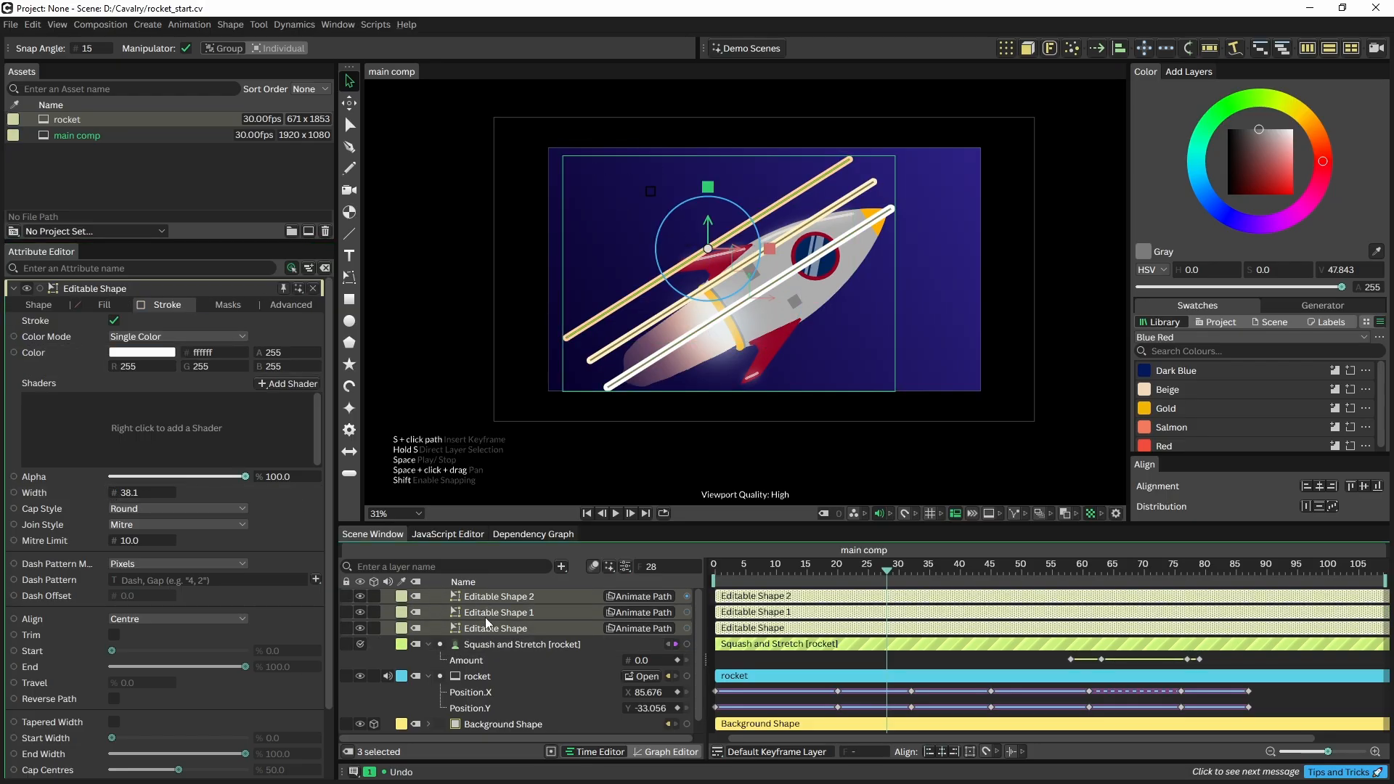
click(1005, 49)
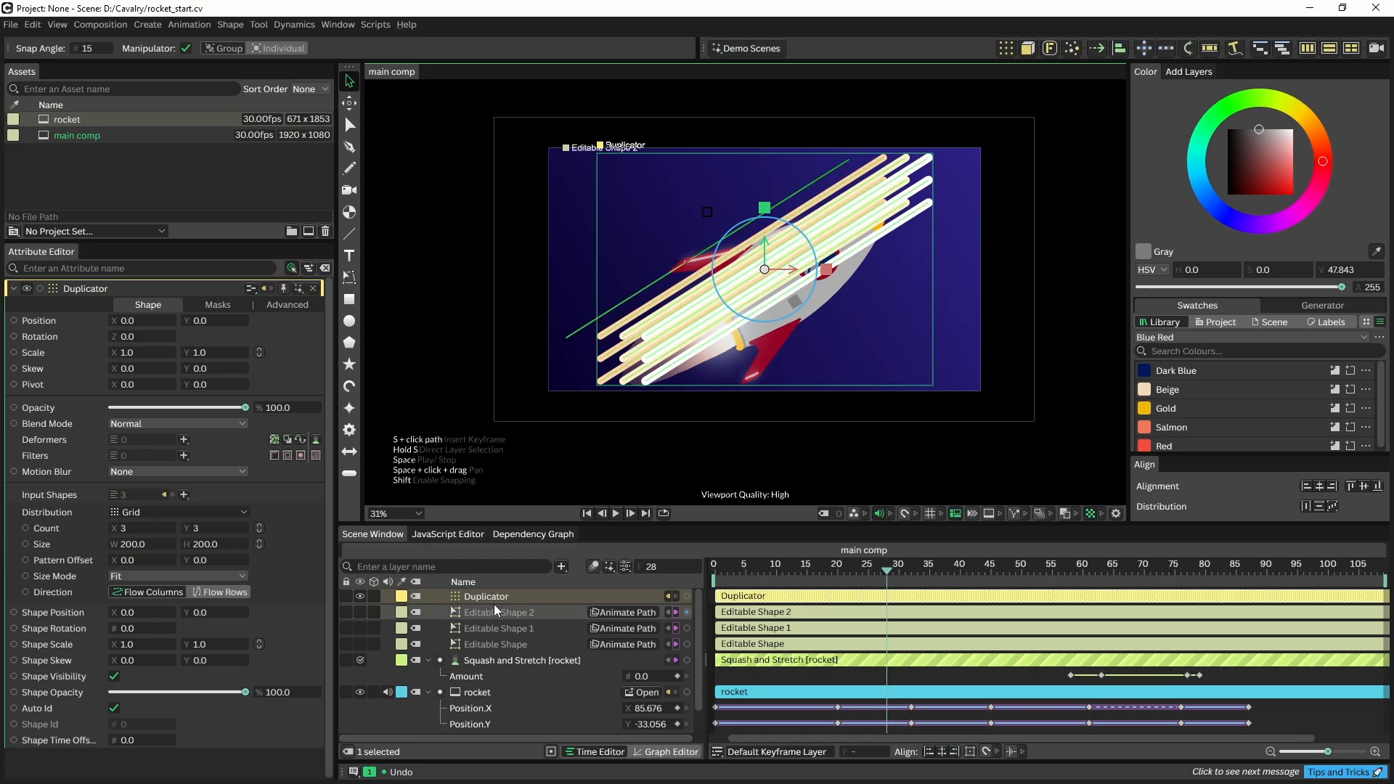
Set the Duplicator's distribution to Random over a 2545 × 1727 area
click(163, 511)
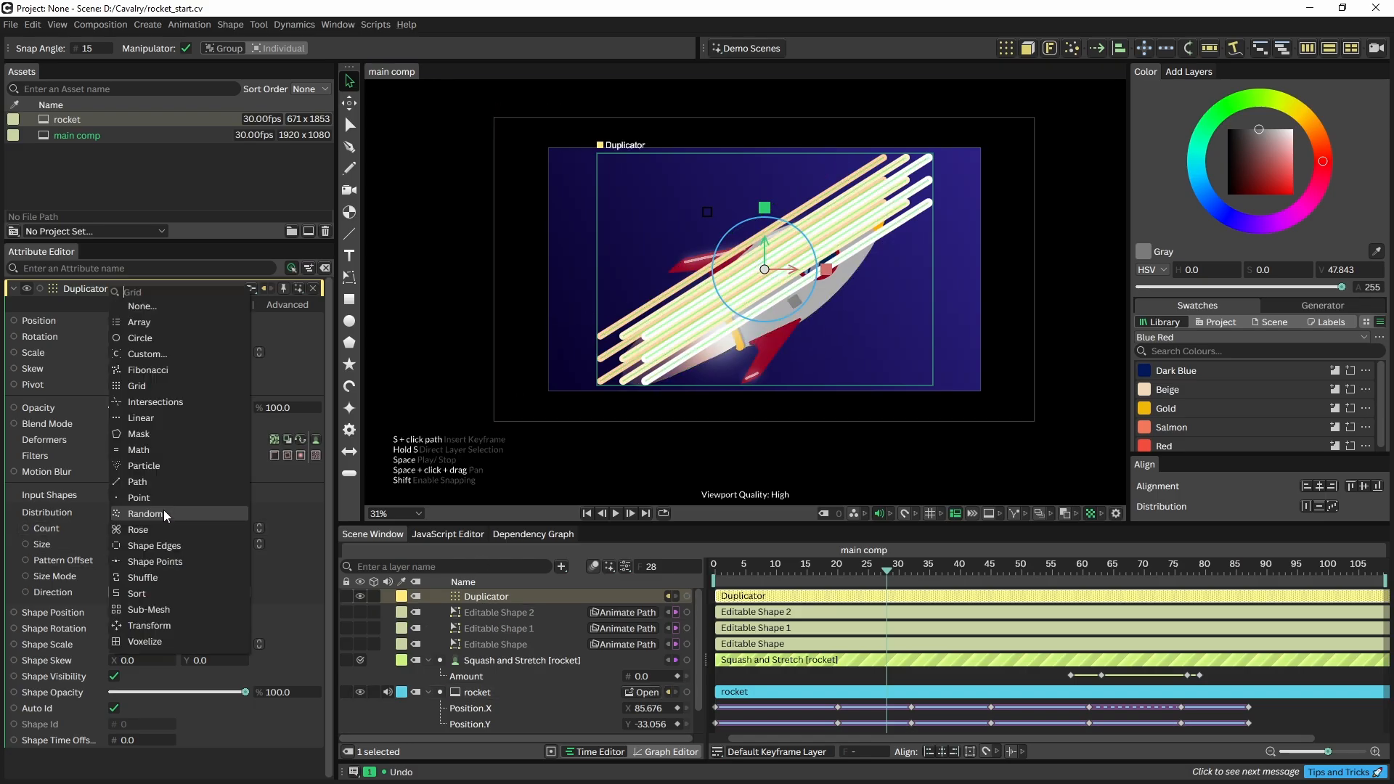
click(163, 513)
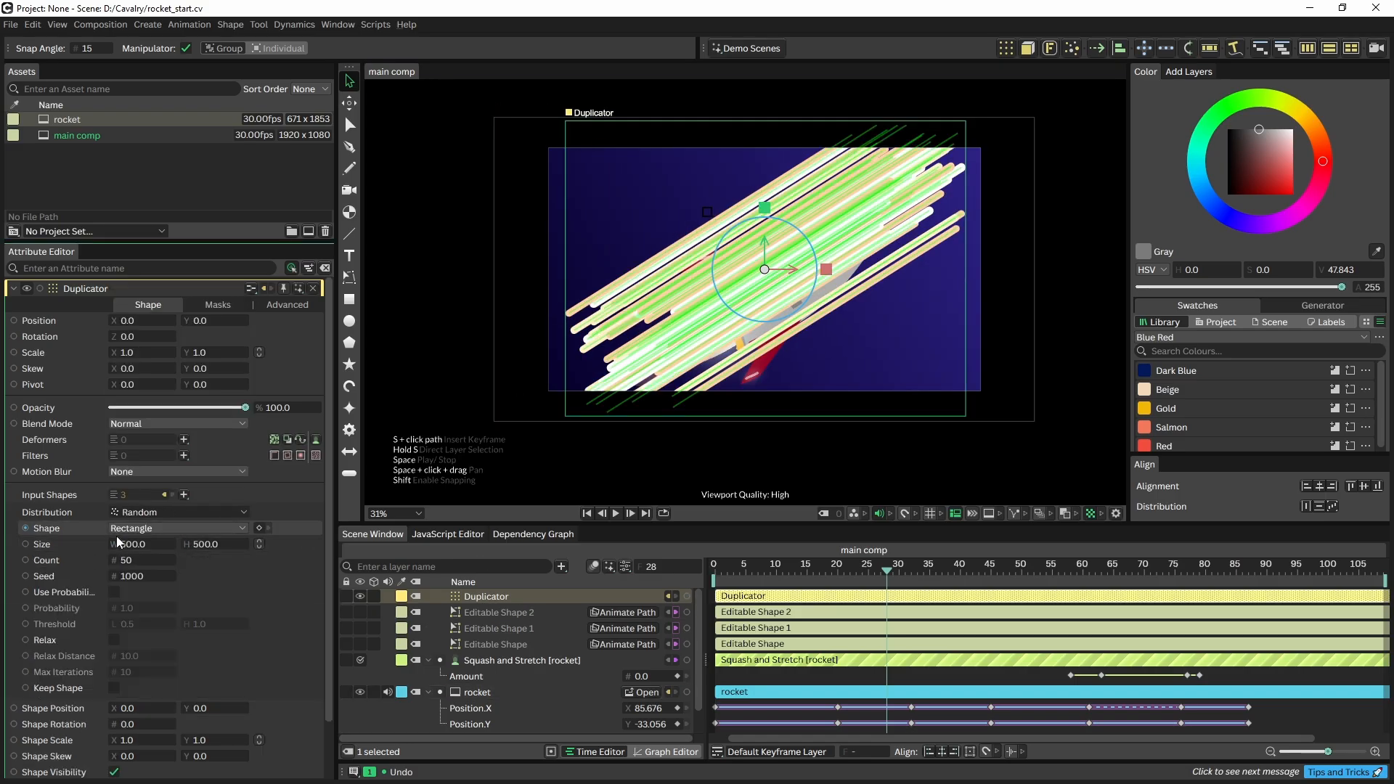
drag(127, 549, 1094, 441)
Move the three line shapes inside the Duplicator, beneath the rocket
scroll(710, 373, down, 2)
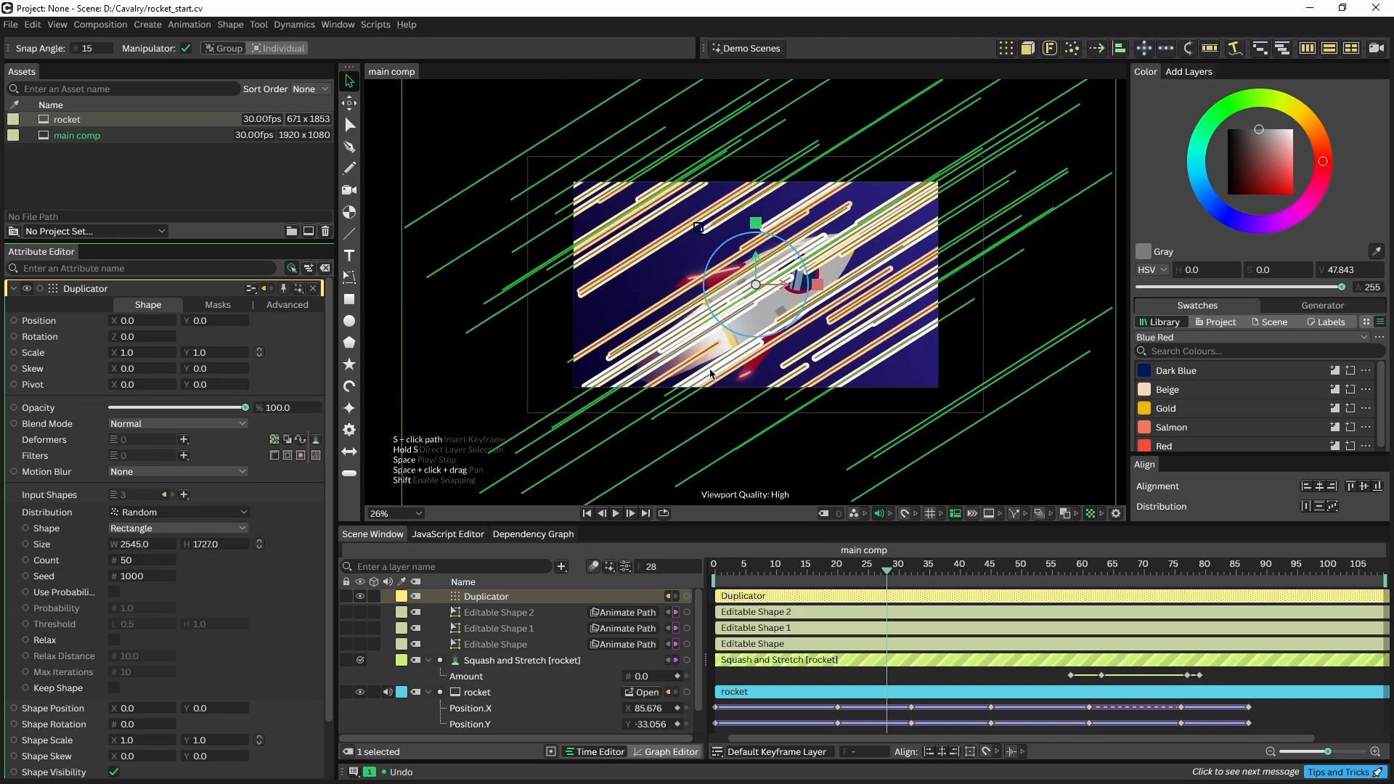
scroll(871, 349, up, 2)
scroll(802, 384, up, 2)
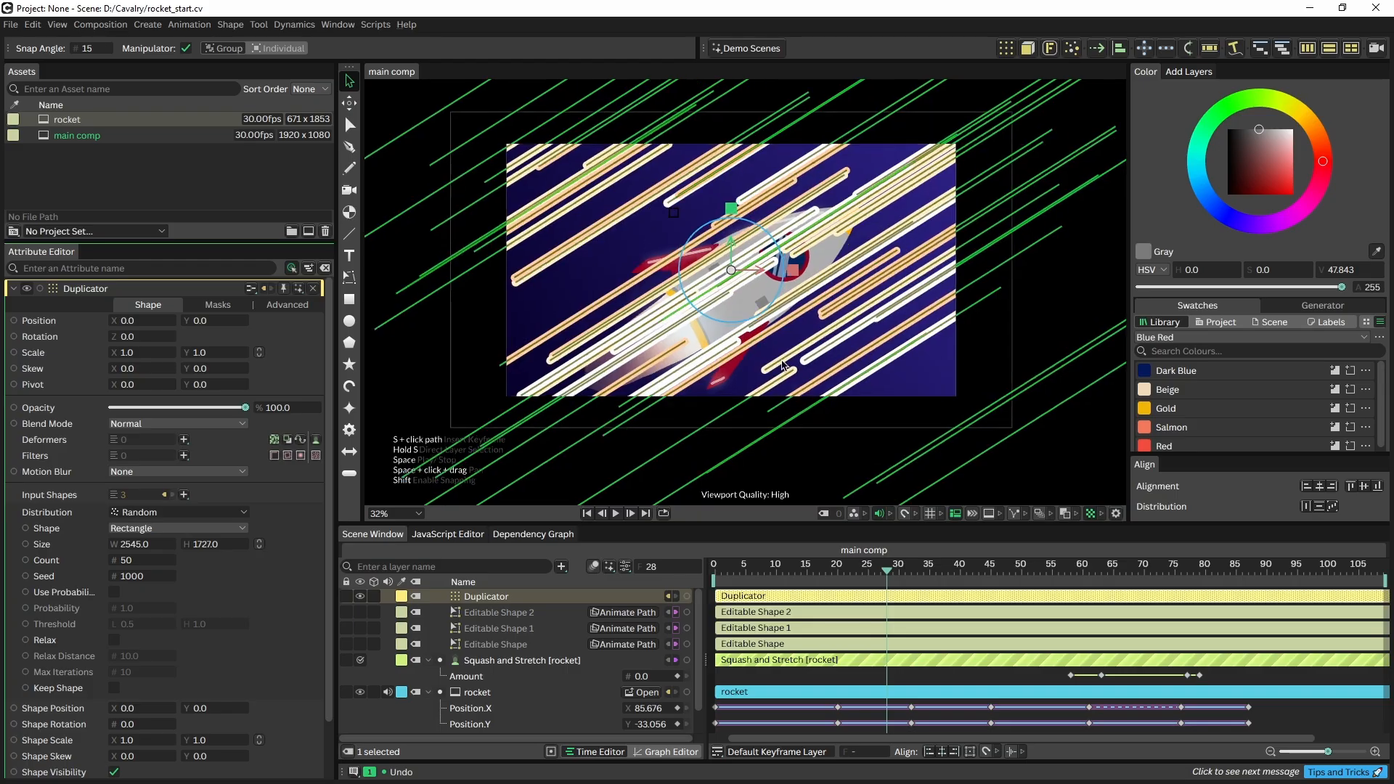
click(500, 643)
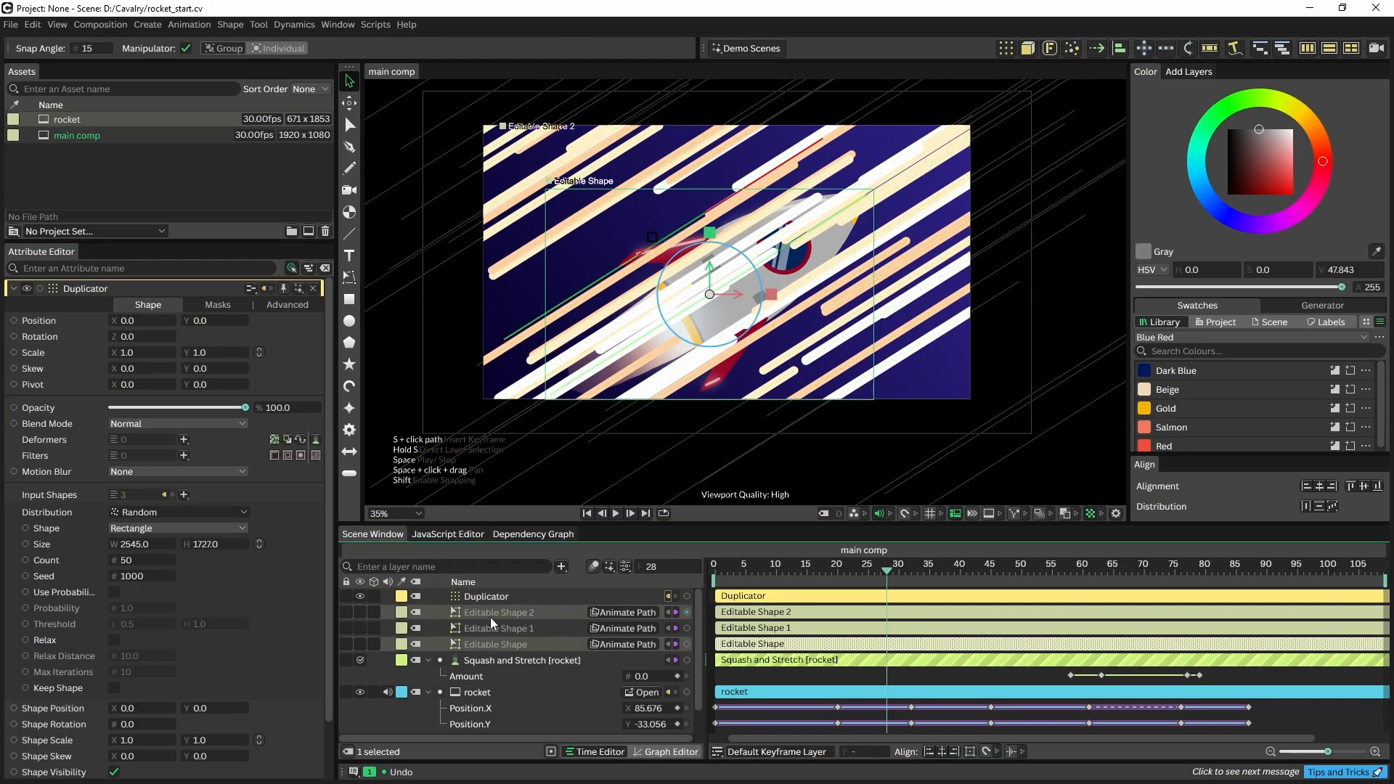
shift+click(486, 611)
drag(488, 608, 474, 690)
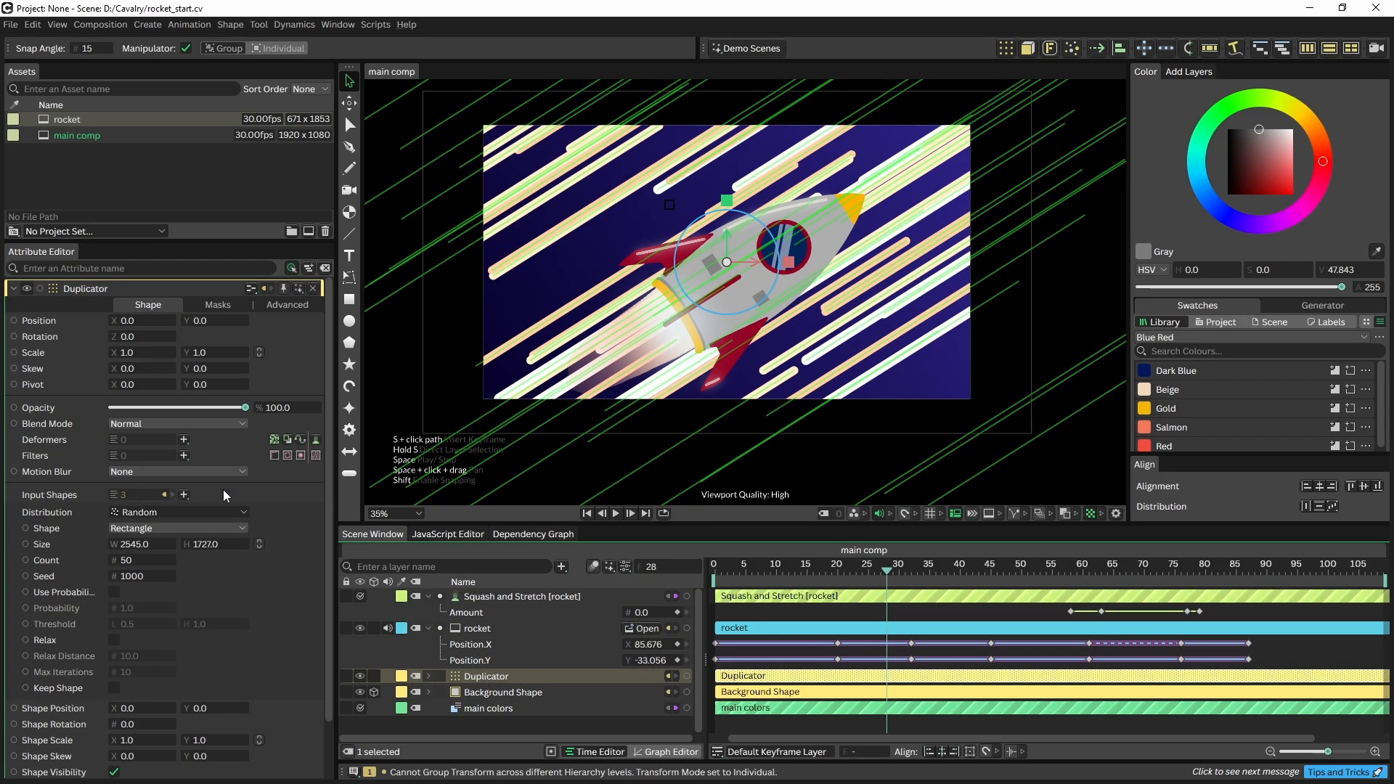
Fade the Duplicator's streaks to 38% opacity and deselect to preview them
drag(184, 411, 167, 402)
click(464, 468)
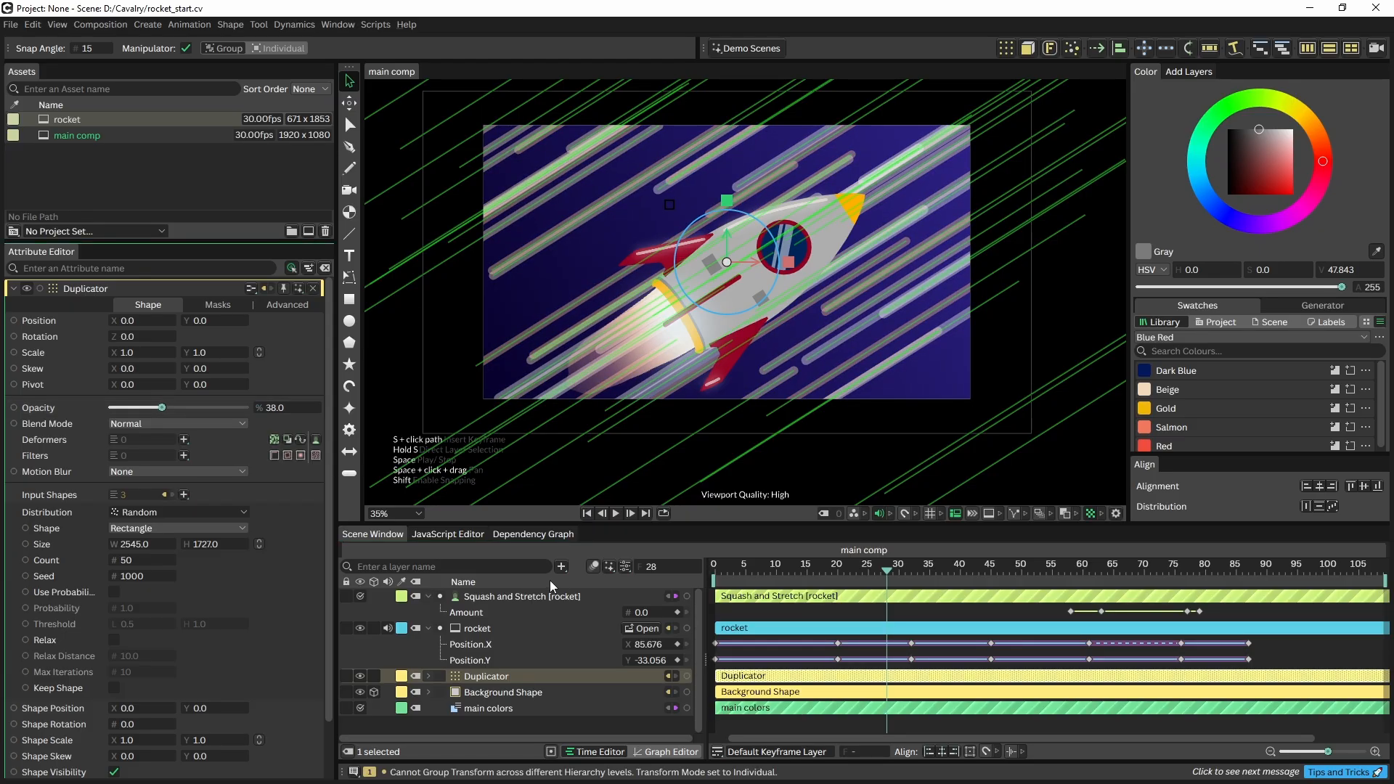
click(468, 676)
Play from frame 0, then change the Duplicator seed from 1000 to 1059
drag(810, 575, 673, 573)
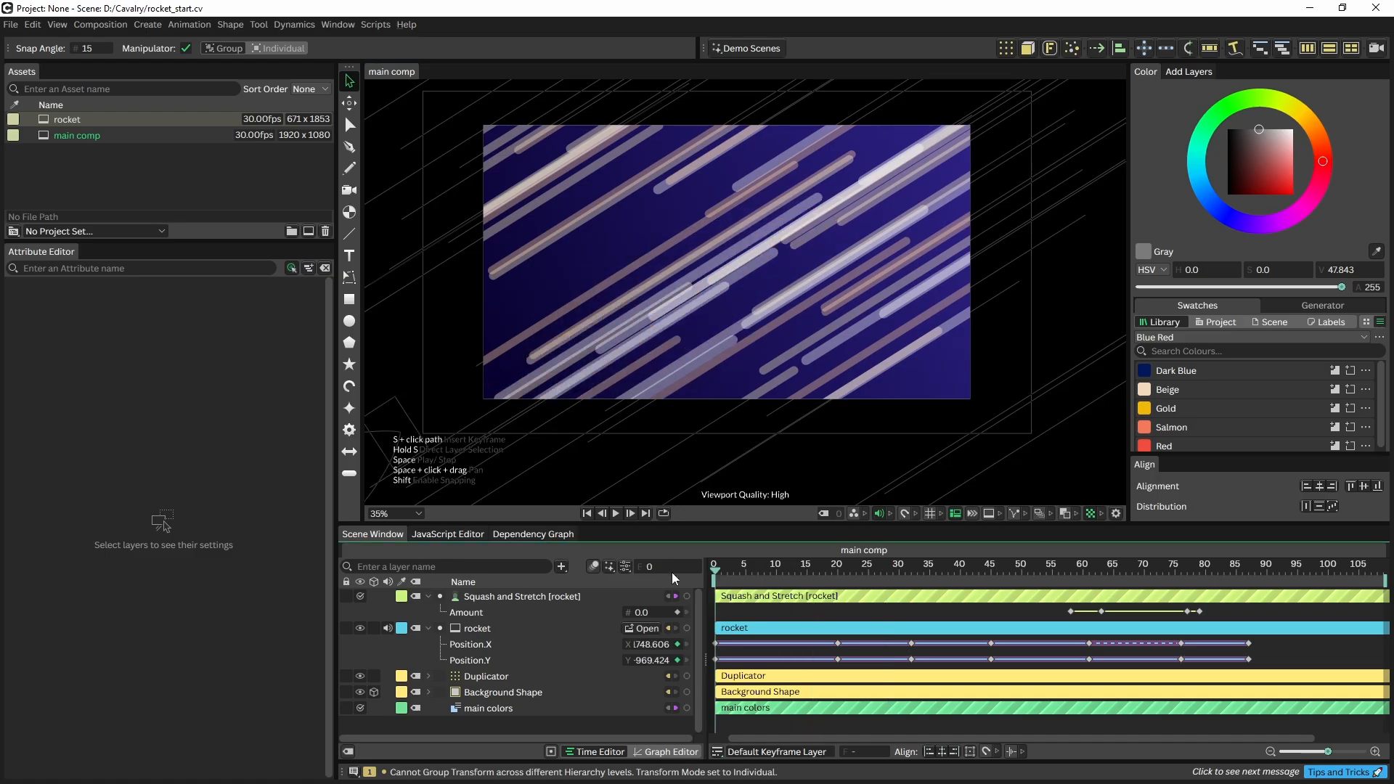
key(space)
click(500, 672)
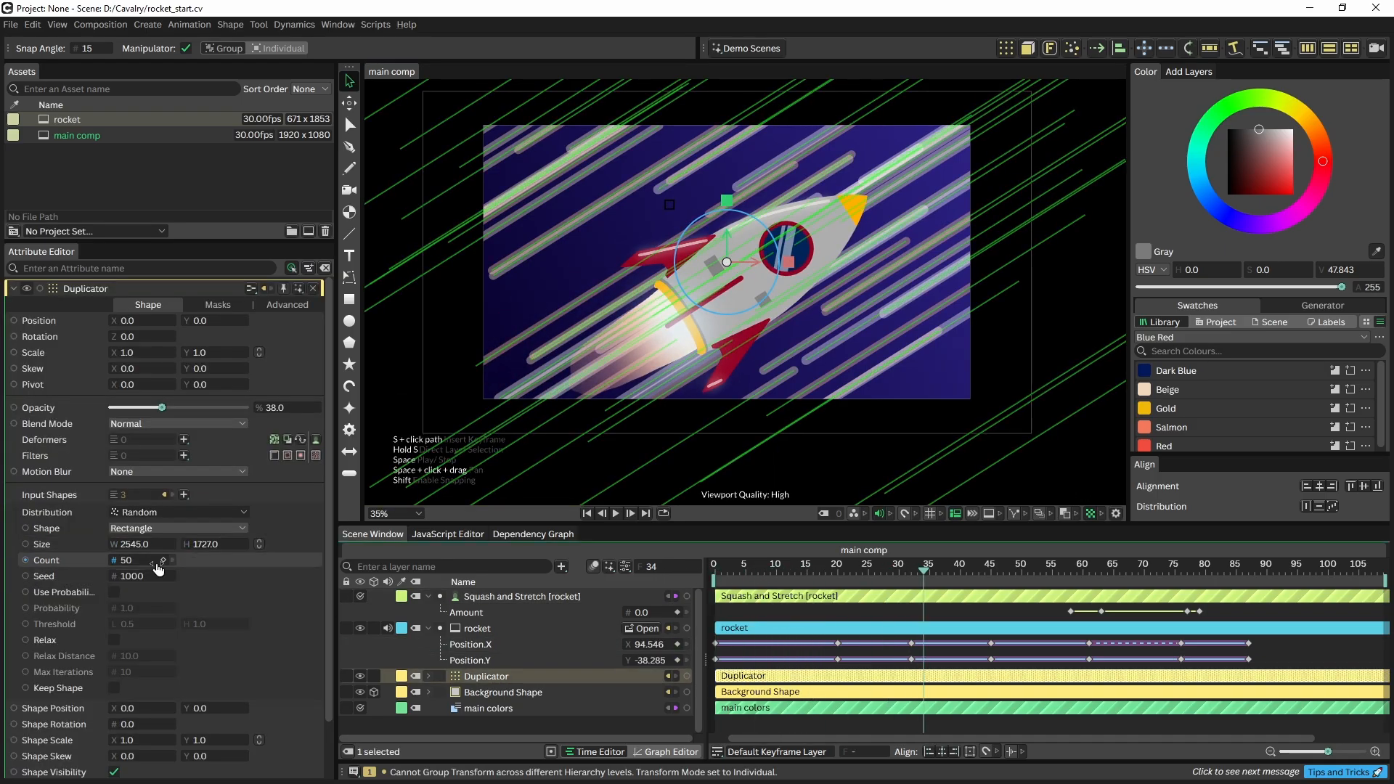
mouse_move(129, 579)
mouse_down()
mouse_move(106, 578)
mouse_move(166, 584)
mouse_up()
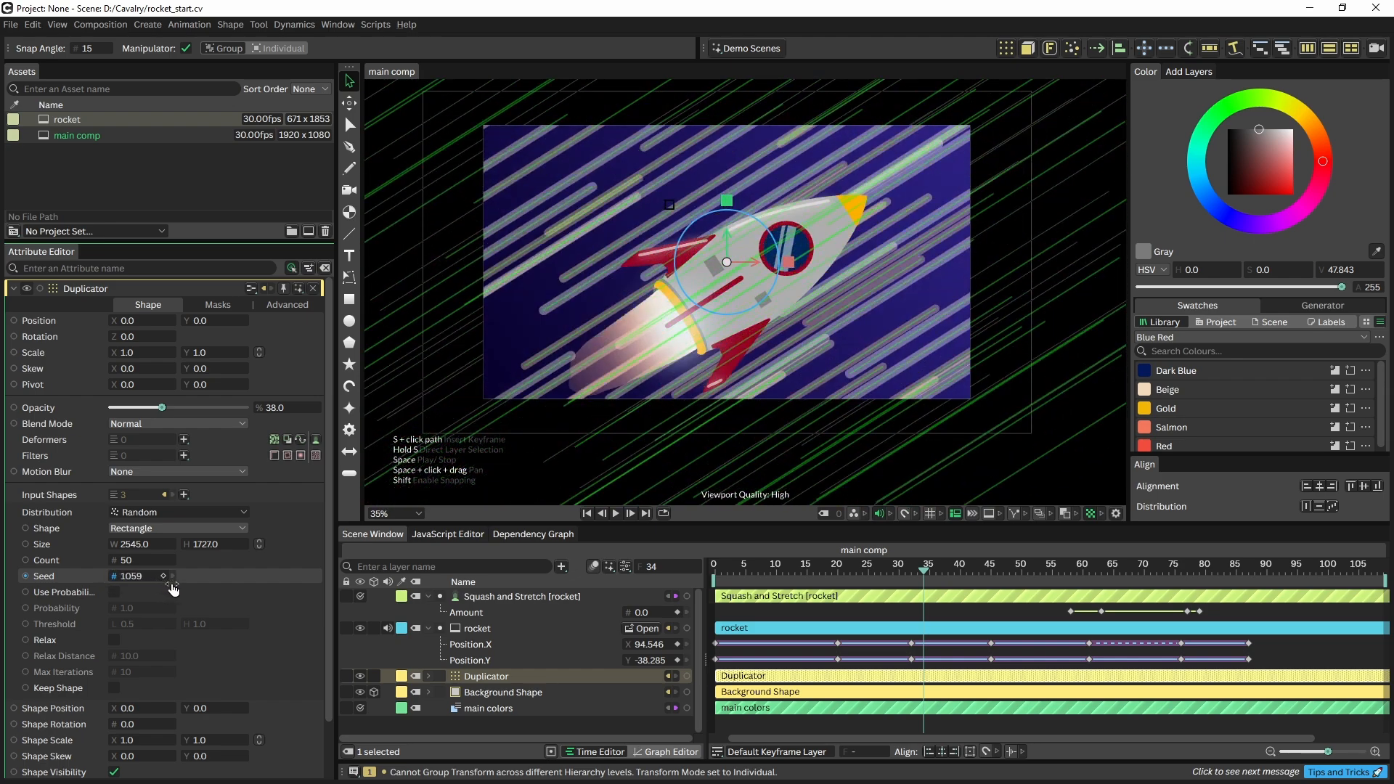
Drive the Duplicator's Seed with a Frame behaviour
right_click(84, 573)
mouse_move(134, 452)
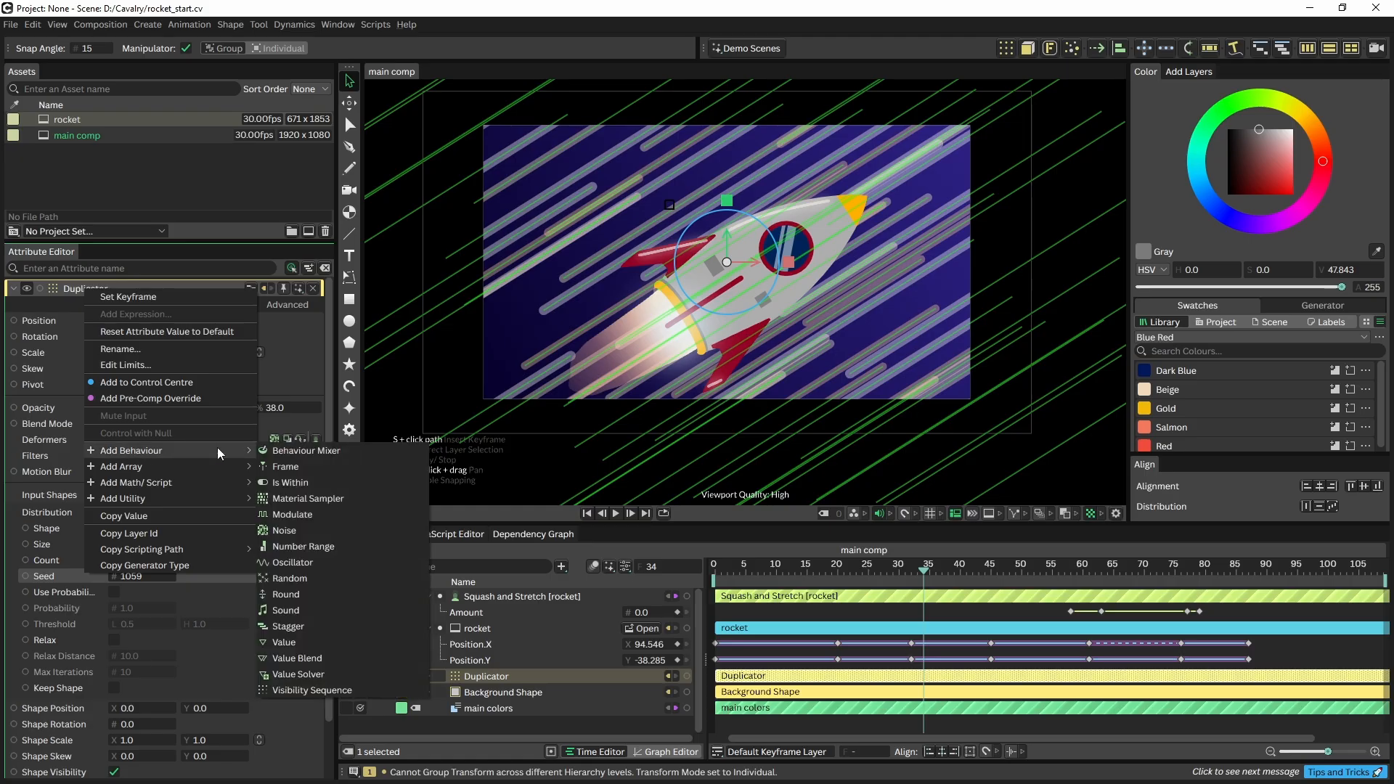
click(281, 463)
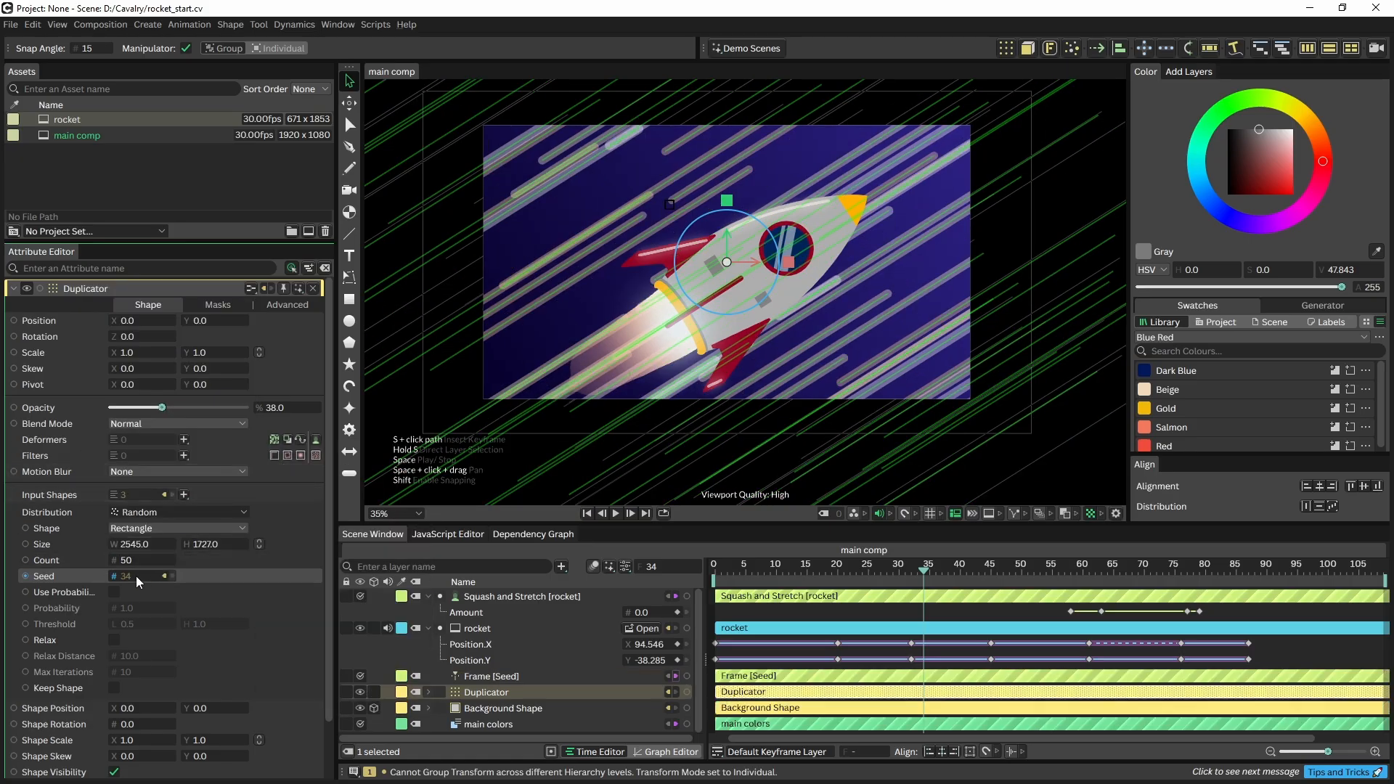
Preview the changing streaks from frame 0, then open the rocket composition
drag(925, 575, 713, 572)
key(space)
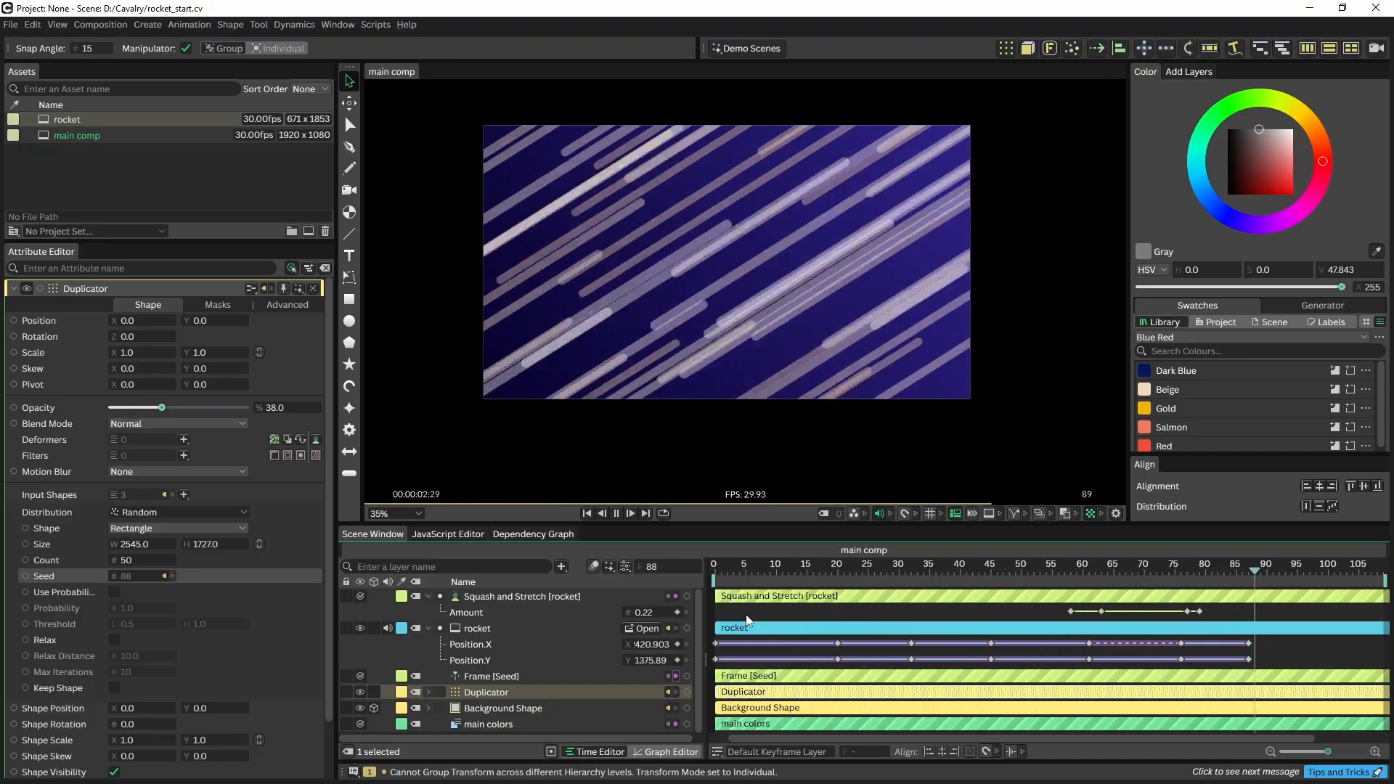
key(space)
key(Home)
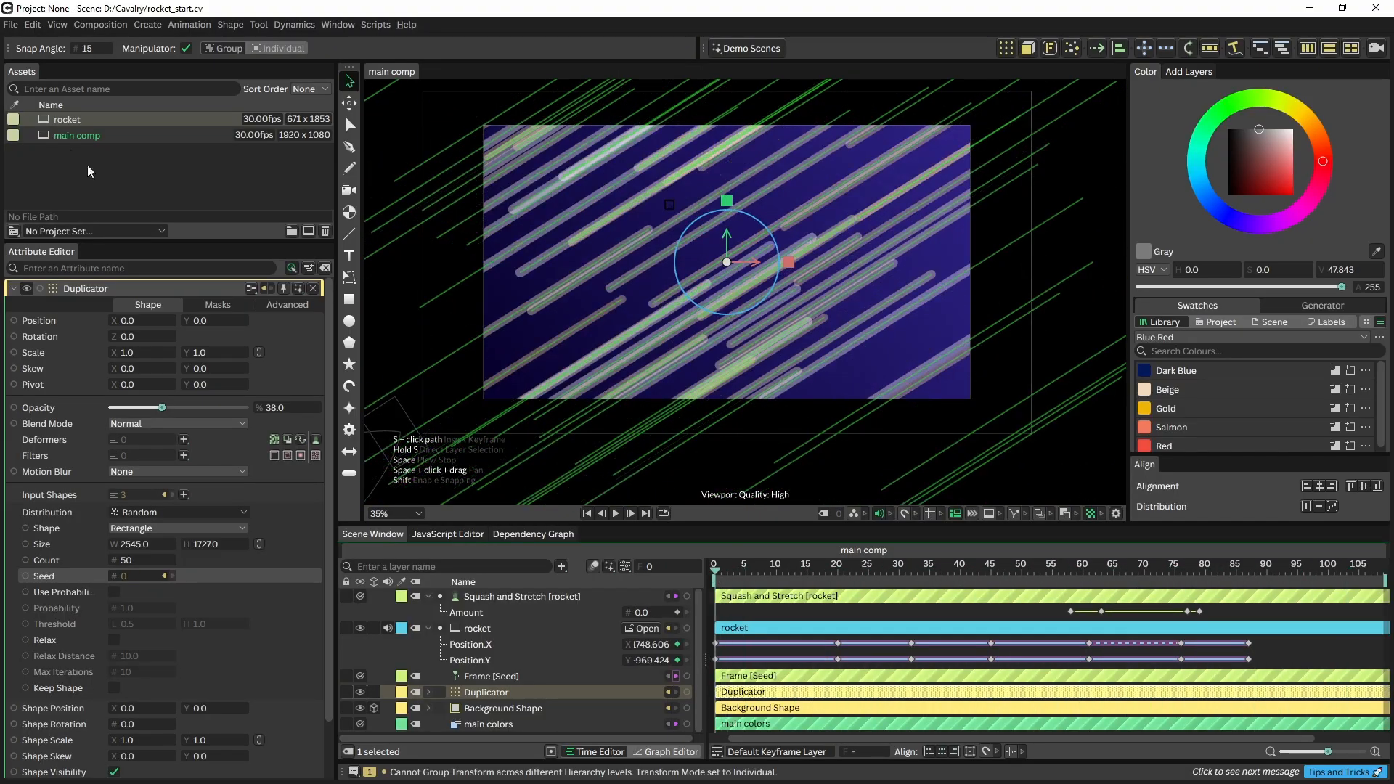
double_click(61, 119)
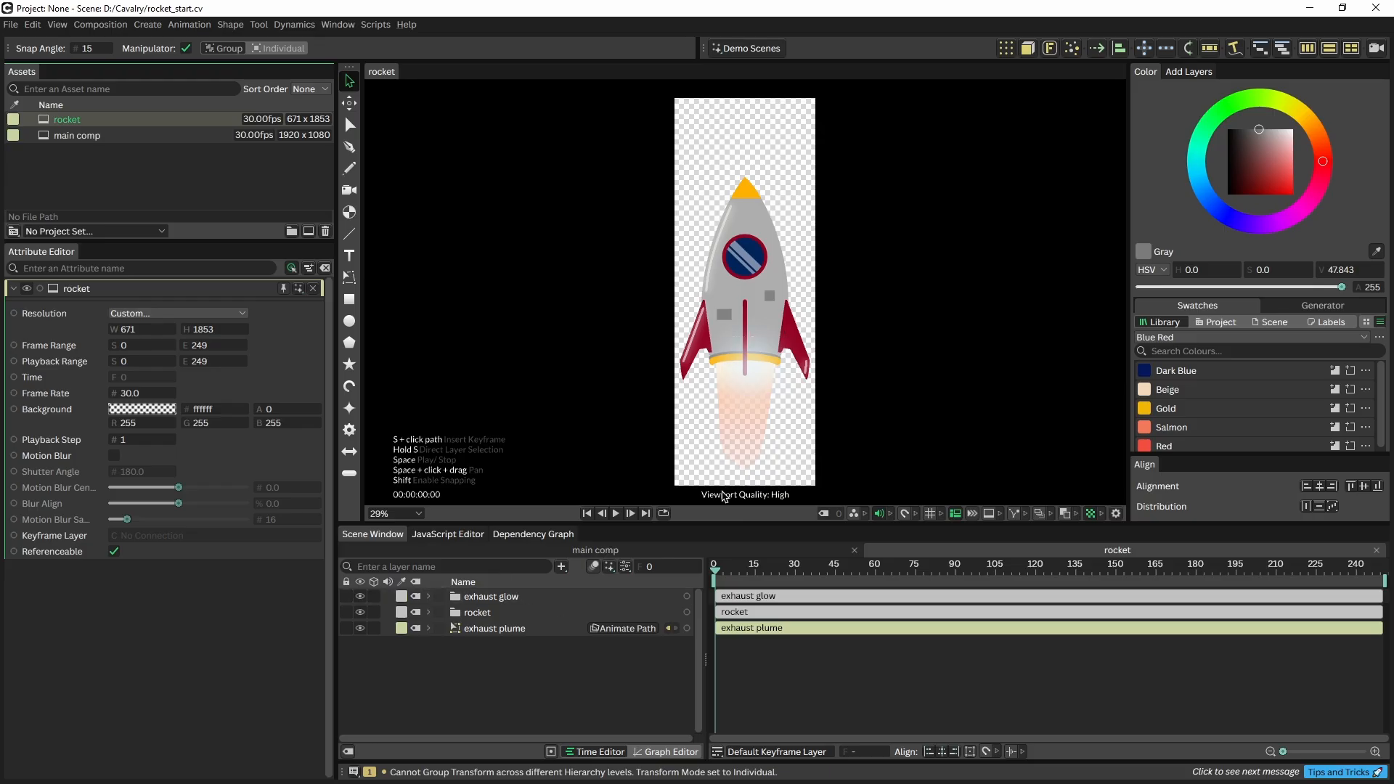
Add a Noise deformer to the rocket's exhaust plume layer
click(755, 411)
scroll(751, 430, up, 2)
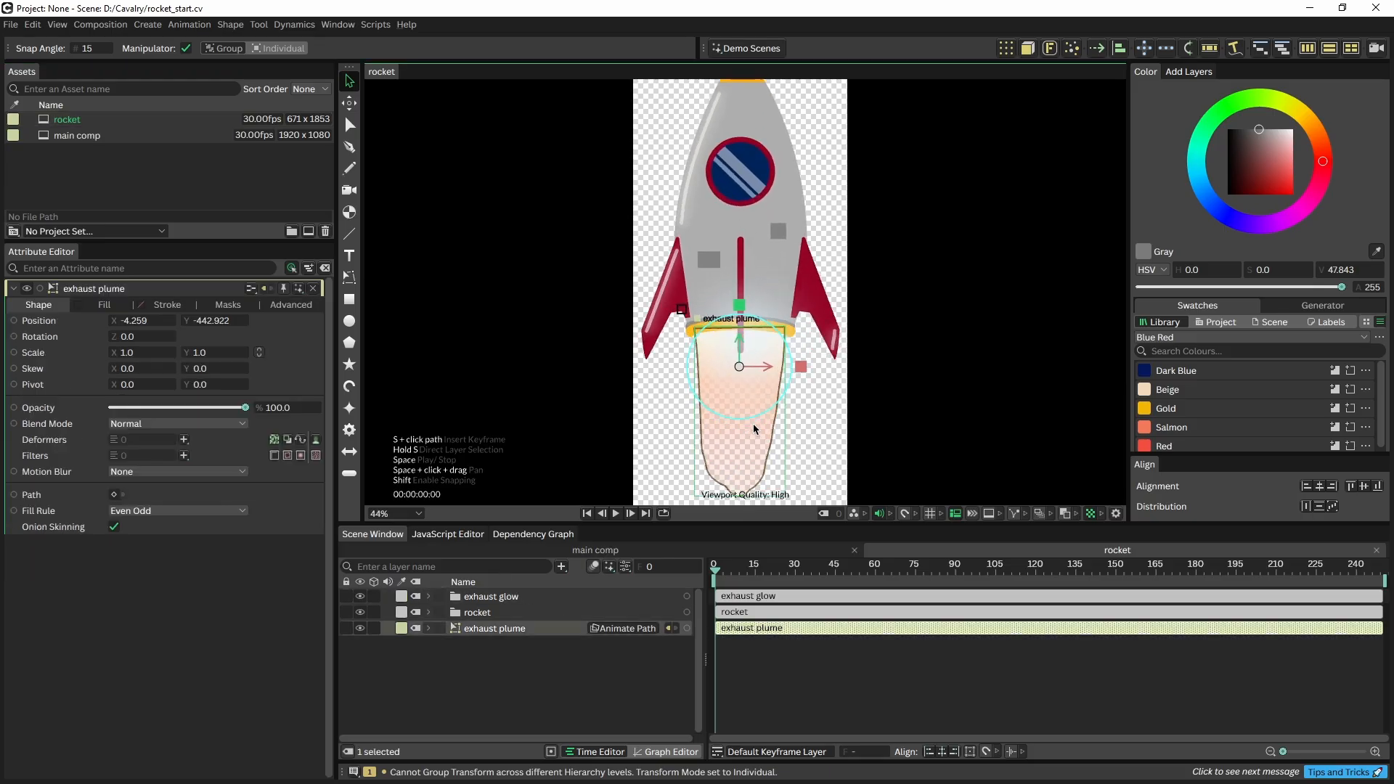
drag(752, 424, 725, 394)
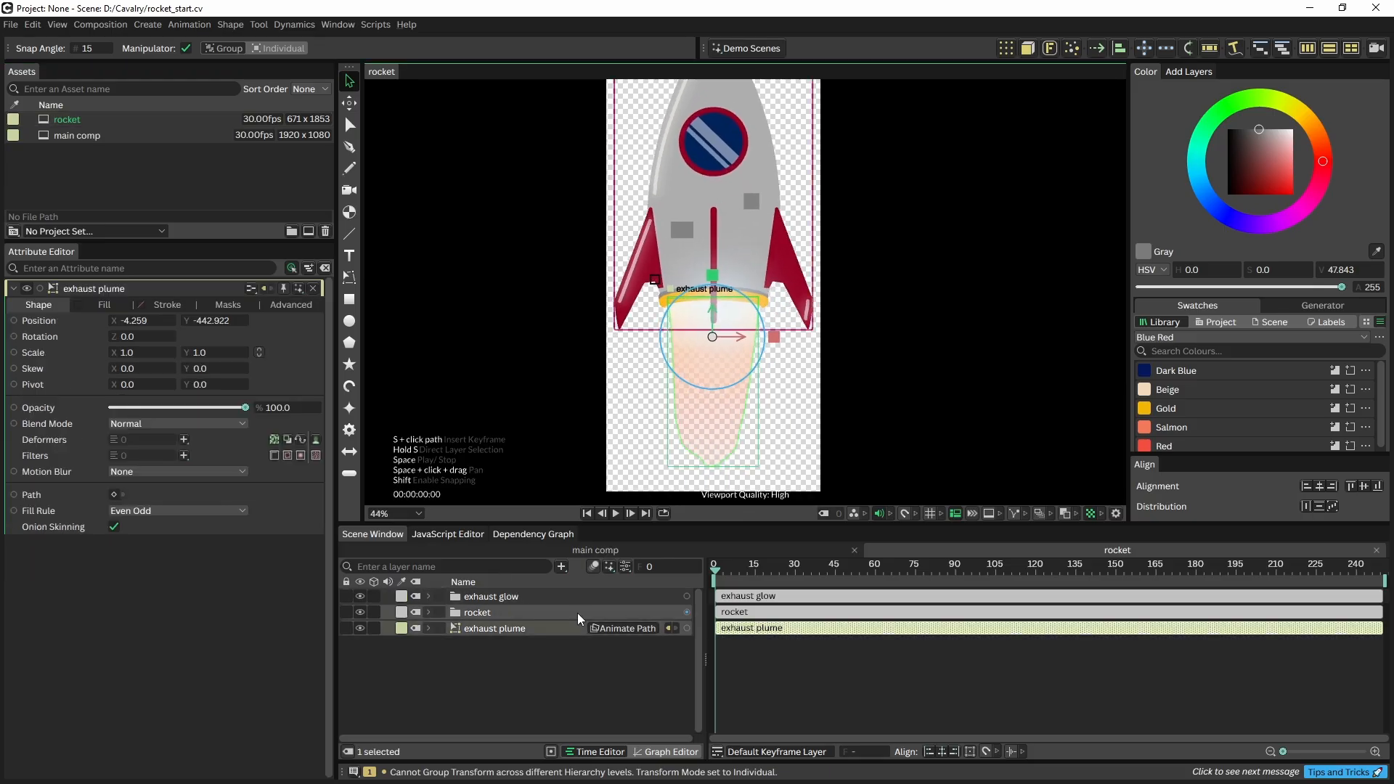
click(182, 440)
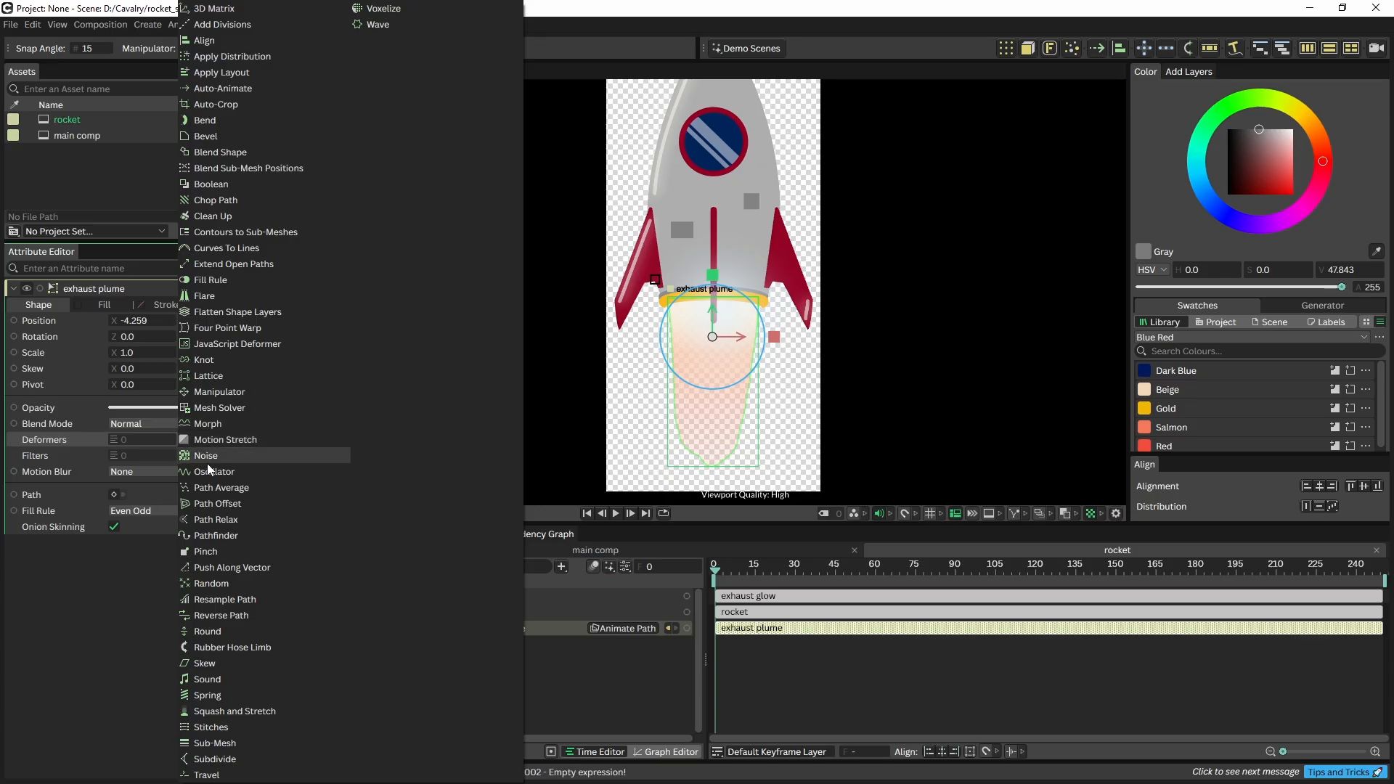
click(211, 458)
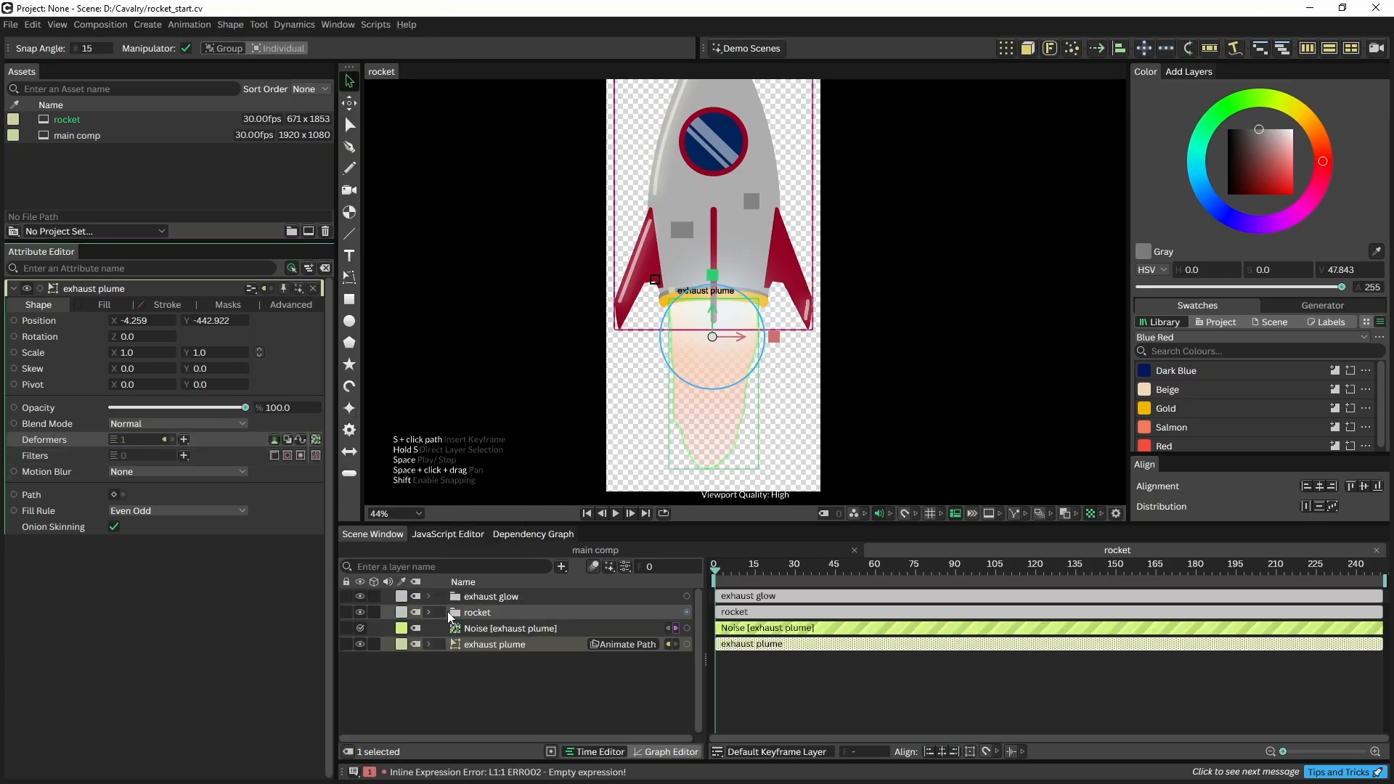
click(485, 629)
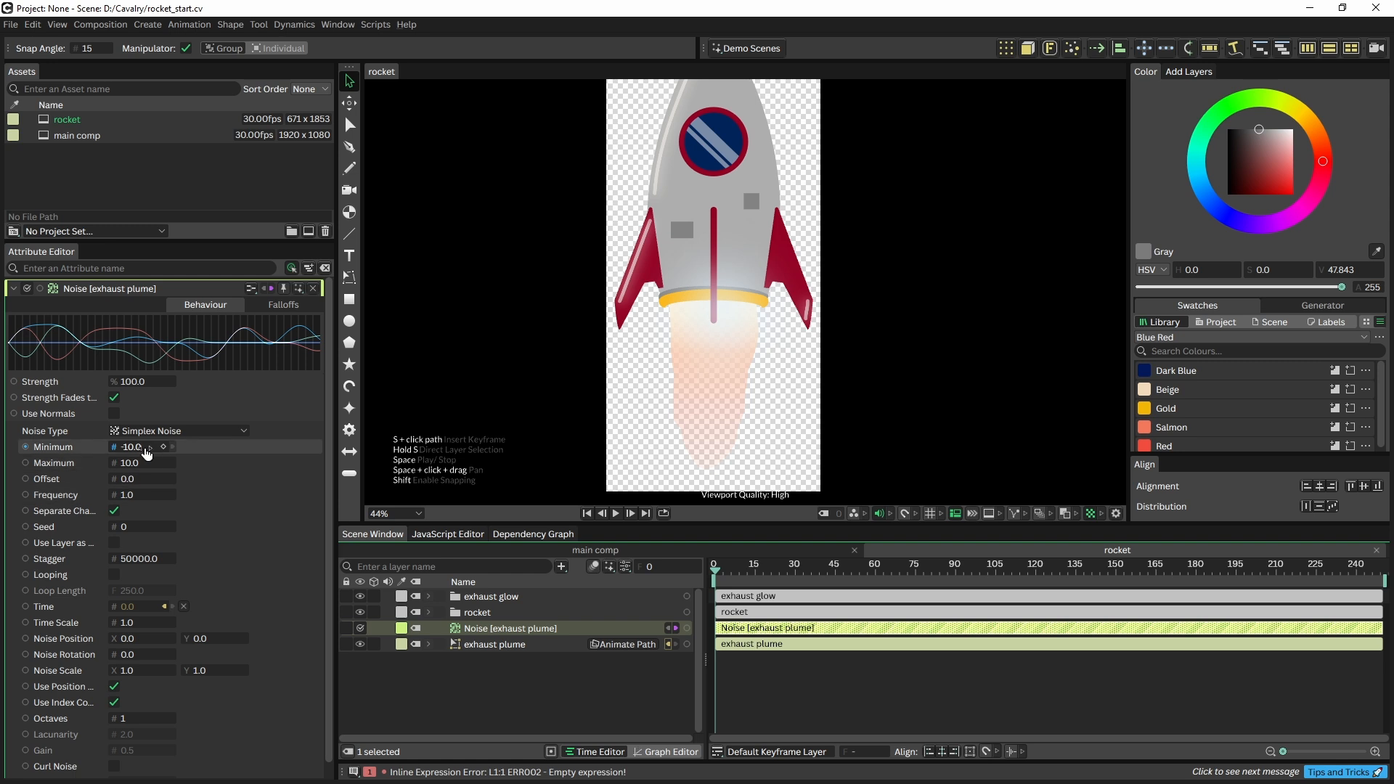
Set the Noise to Minimum -74, Maximum 99 and Time Scale 50, previewing the wobbling flame
mouse_move(147, 453)
mouse_down()
mouse_move(93, 450)
mouse_move(218, 472)
mouse_move(149, 465)
mouse_up()
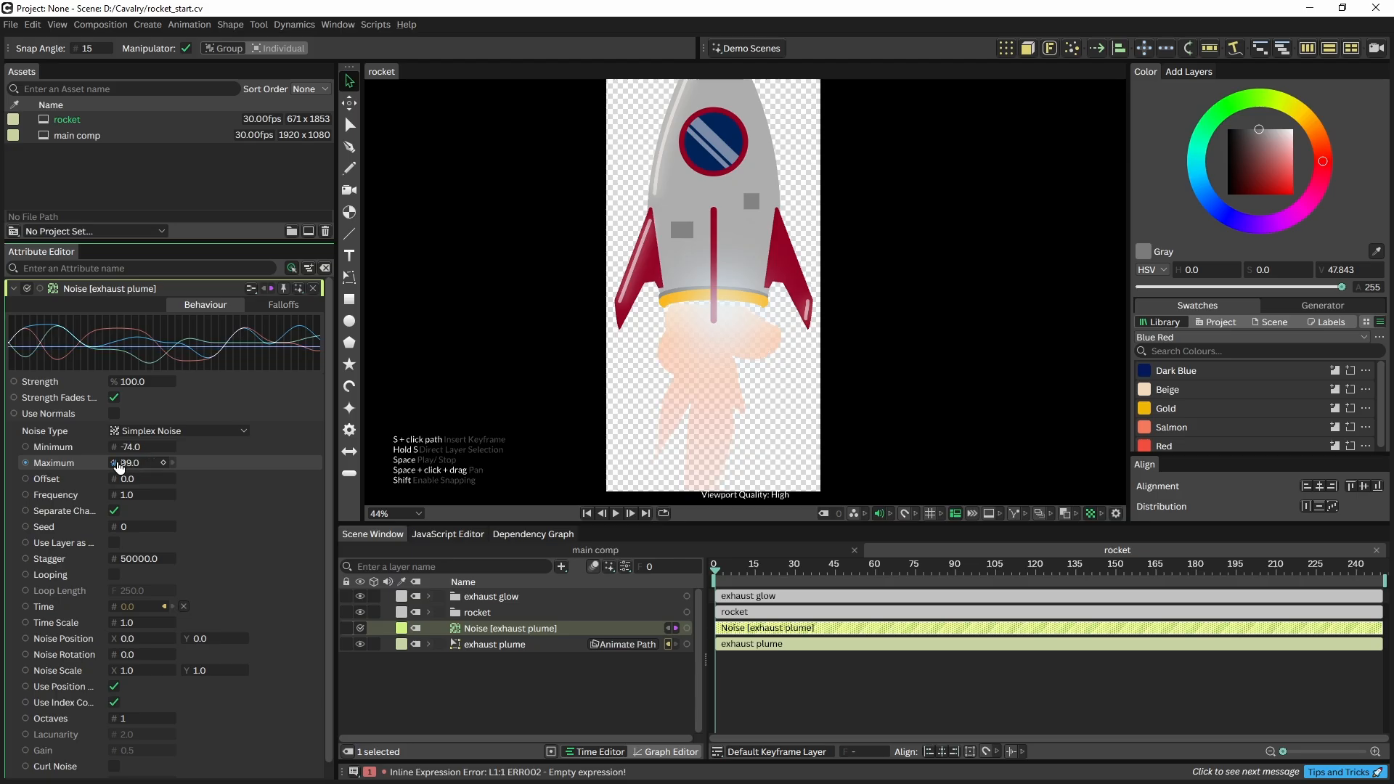
key(space)
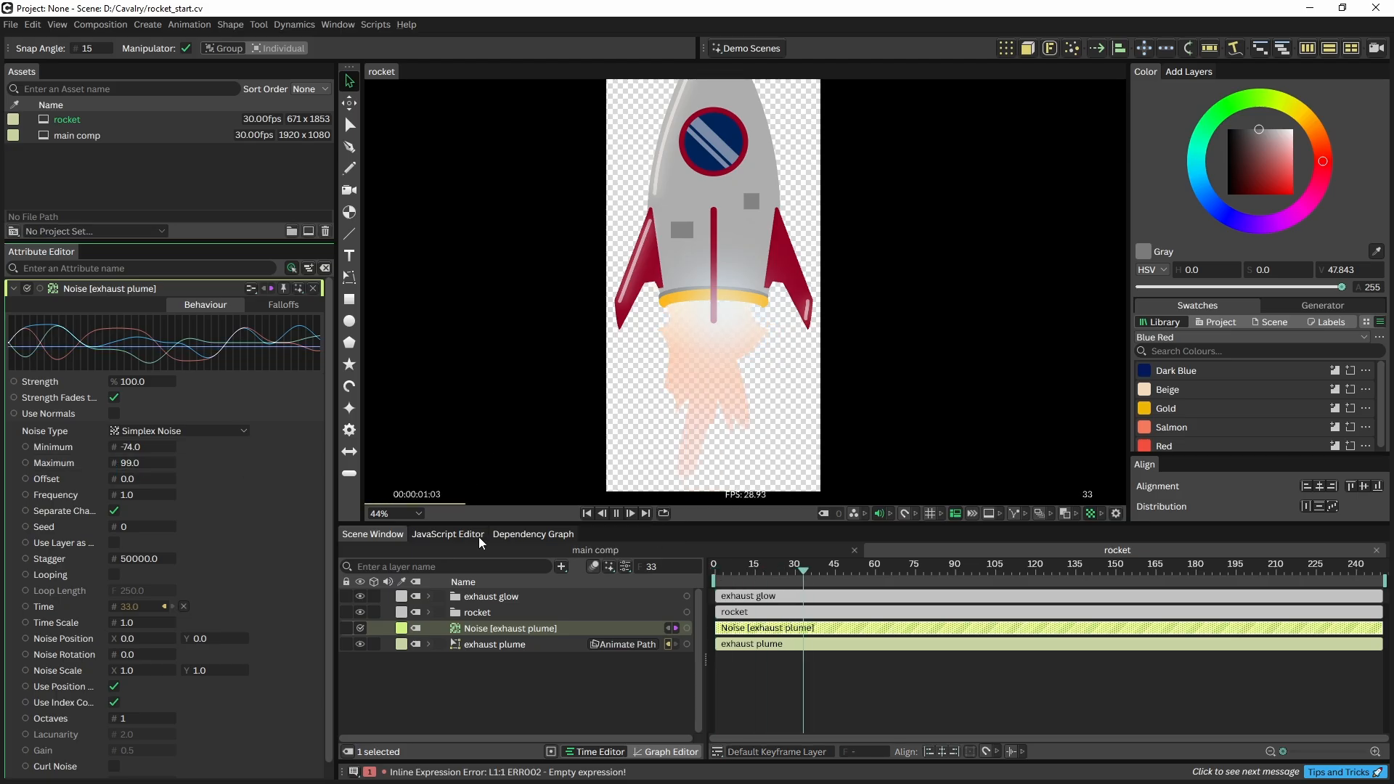
key(space)
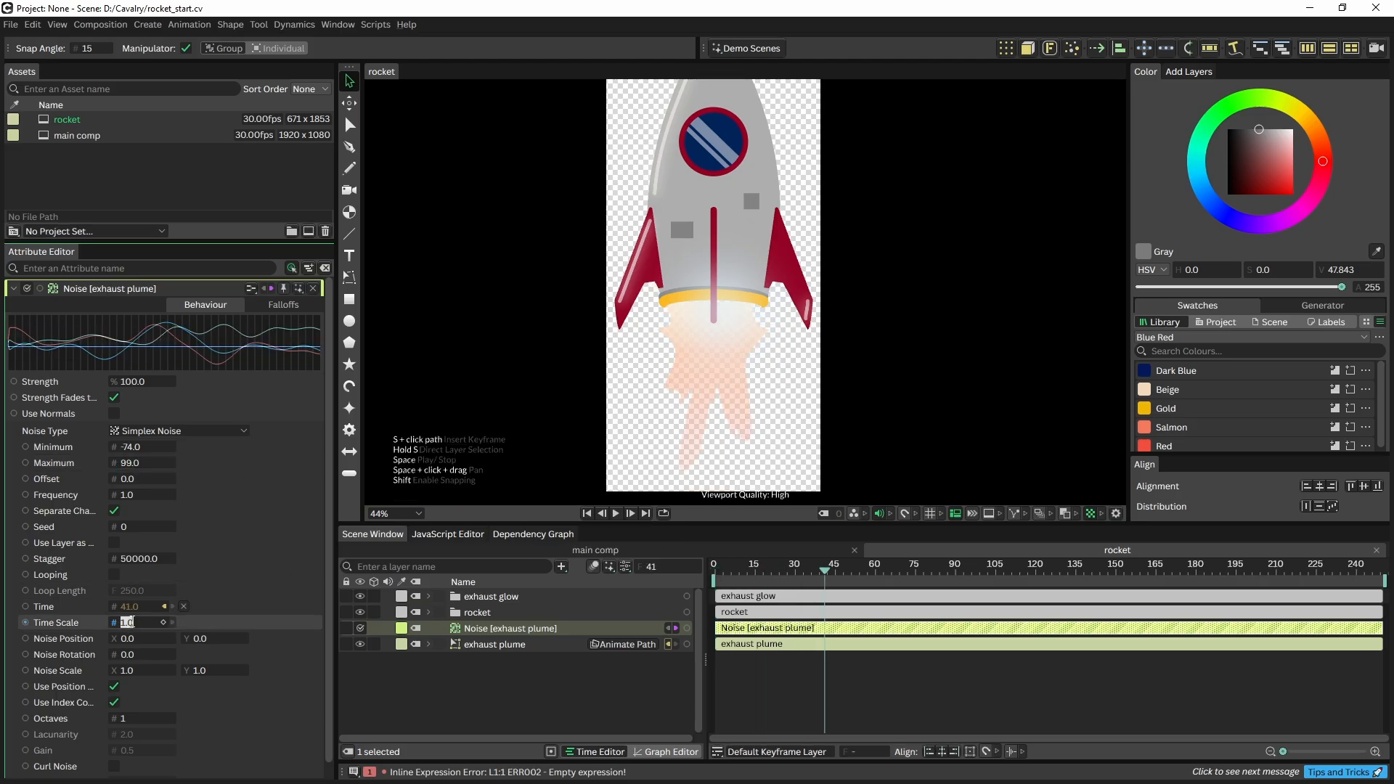
key(Return)
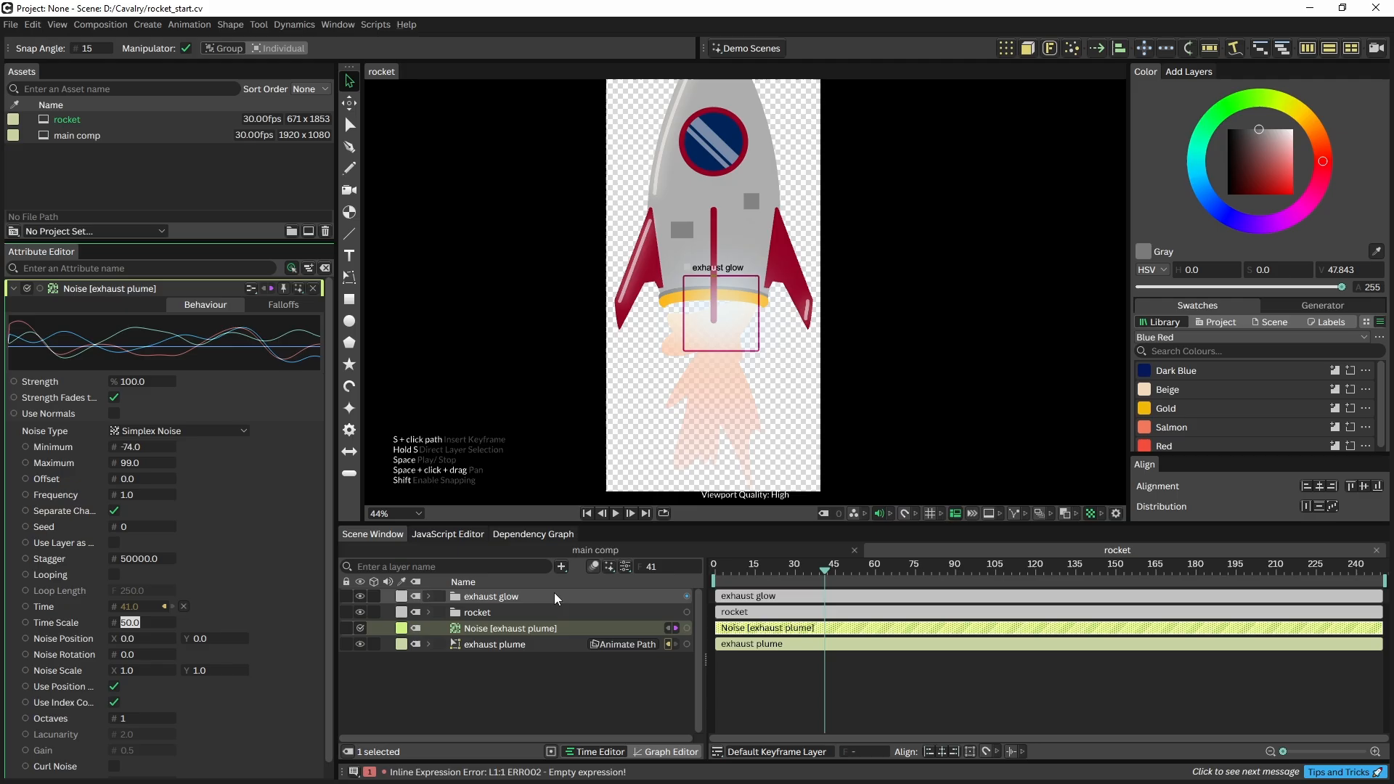
click(742, 566)
key(space)
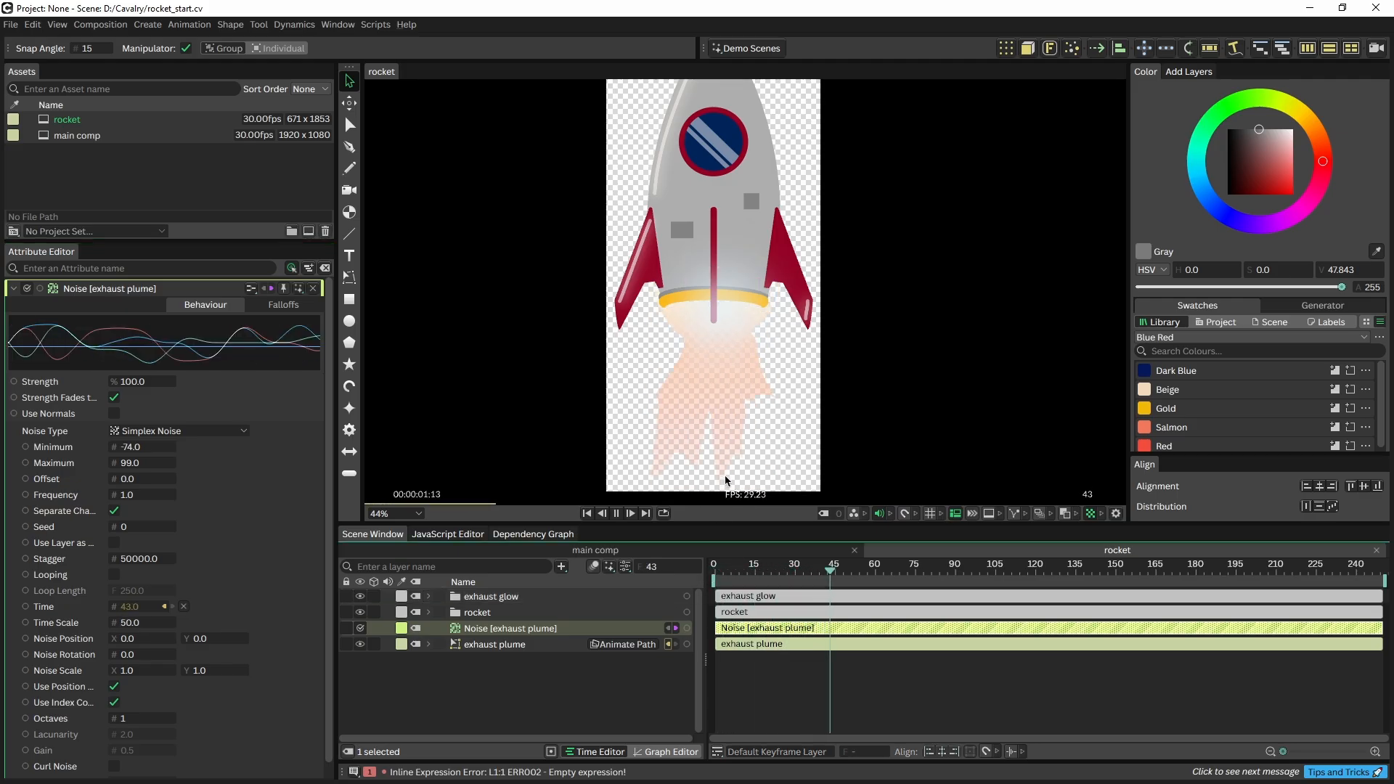
key(space)
click(733, 573)
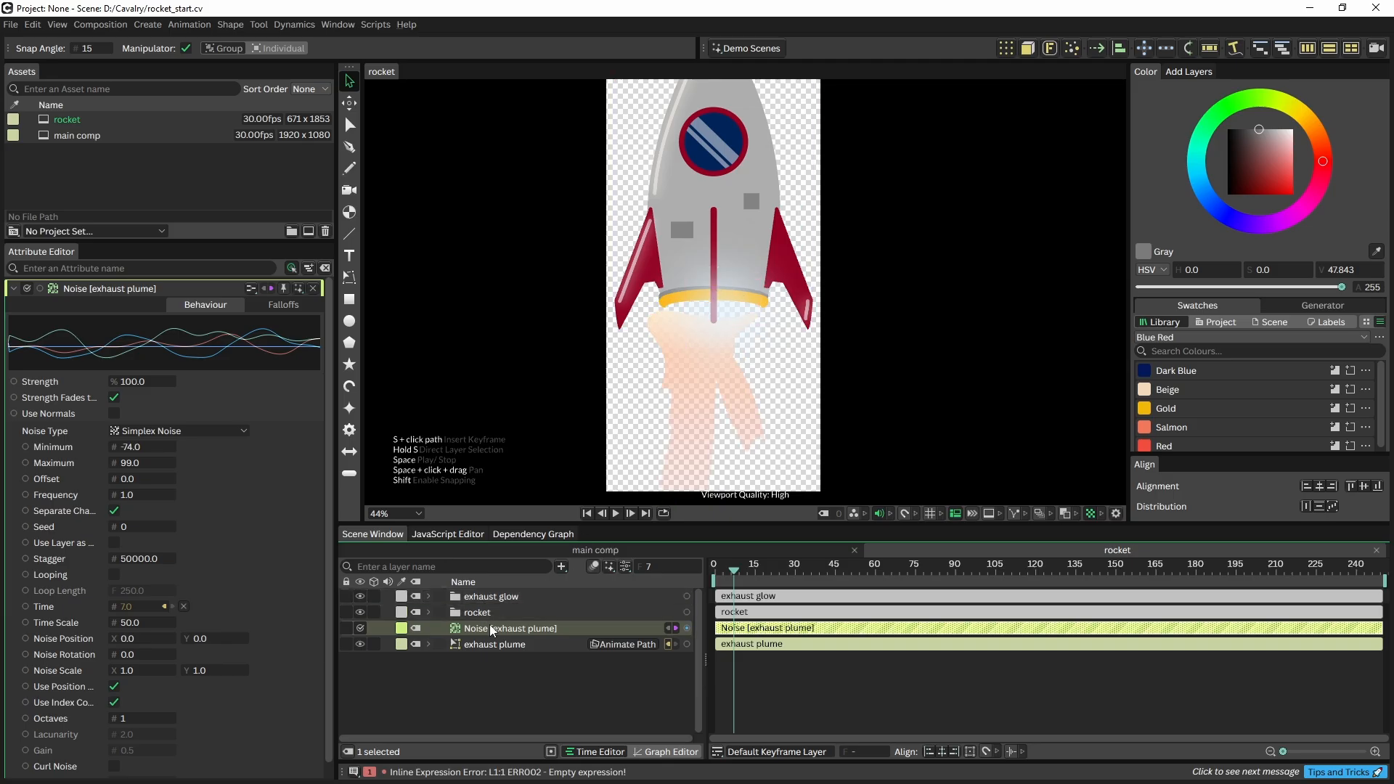
Give the plume Noise a Circle falloff of size 365 over the flame's tail, then play it back
click(283, 304)
click(283, 321)
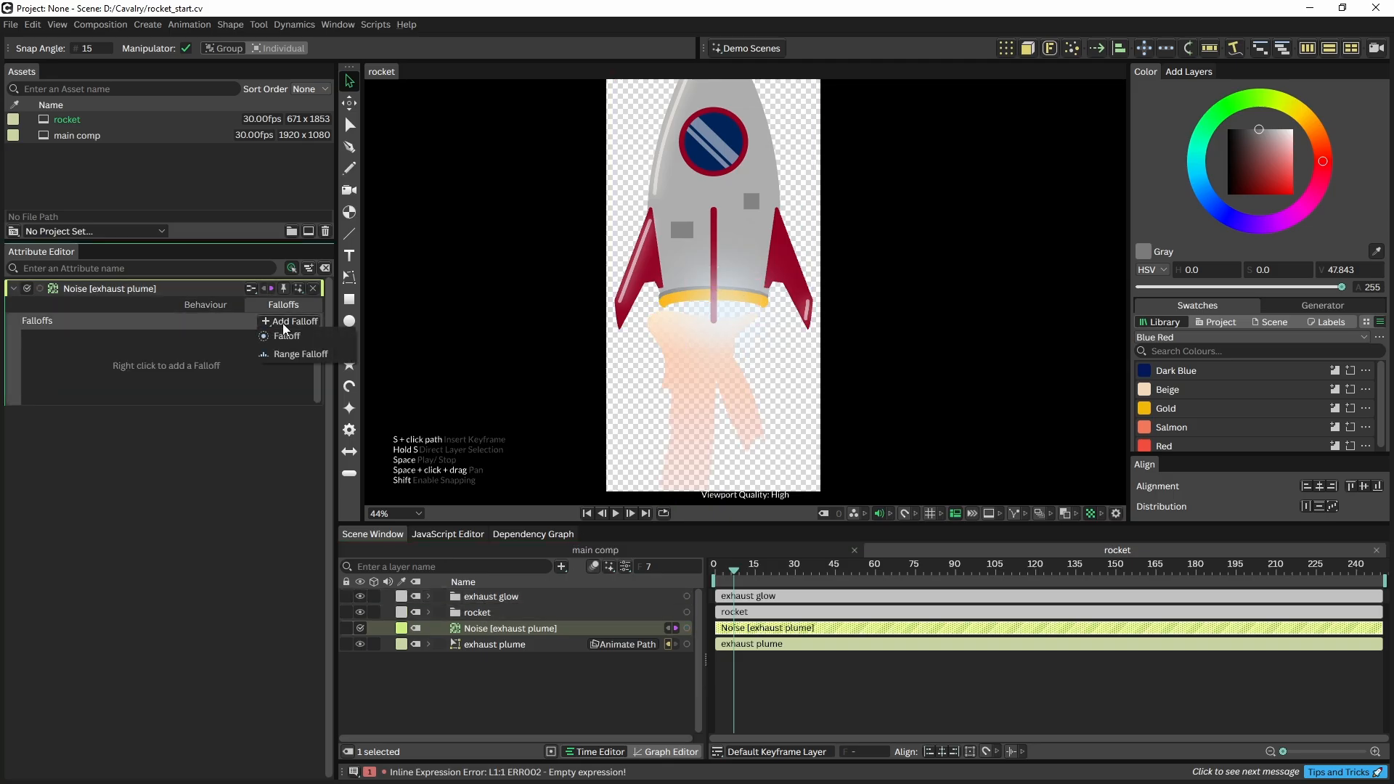
click(290, 336)
click(488, 626)
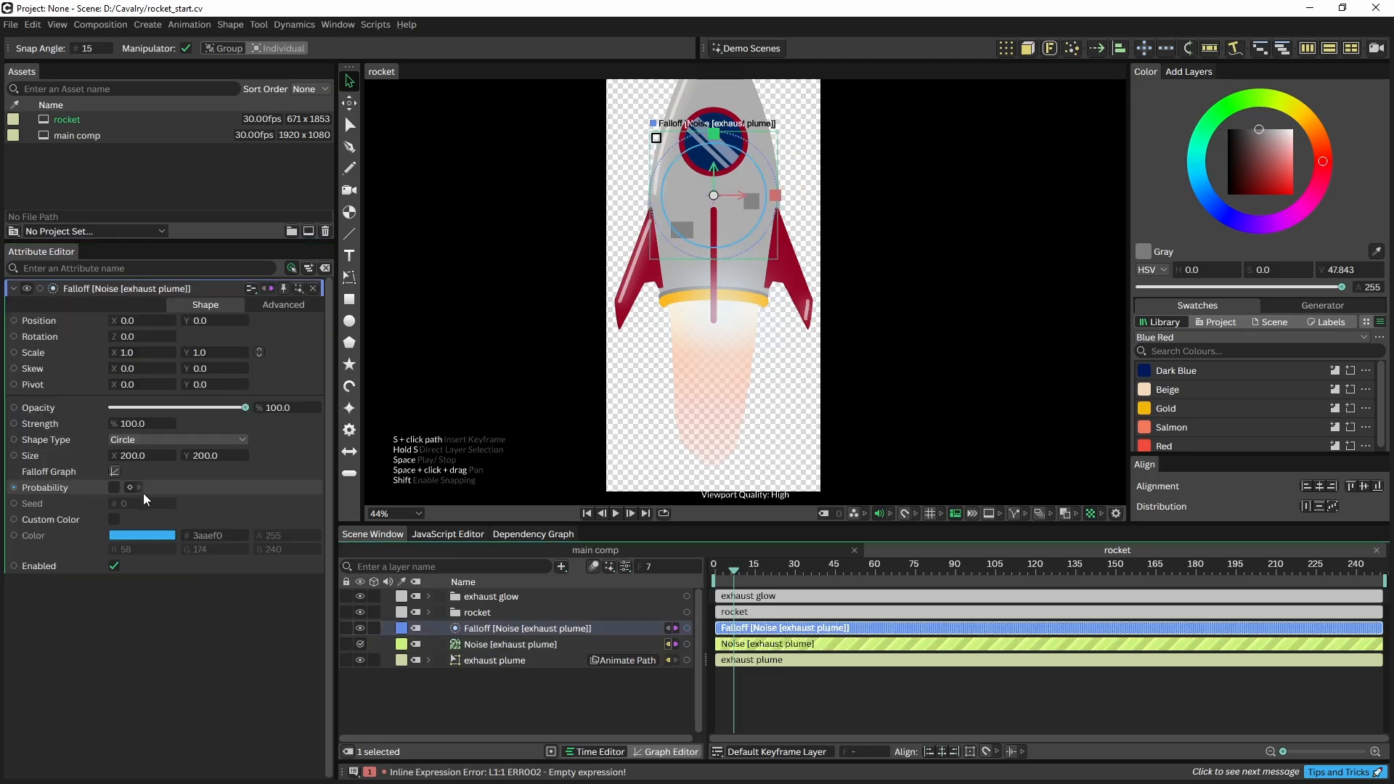
drag(240, 456, 587, 228)
drag(716, 198, 717, 439)
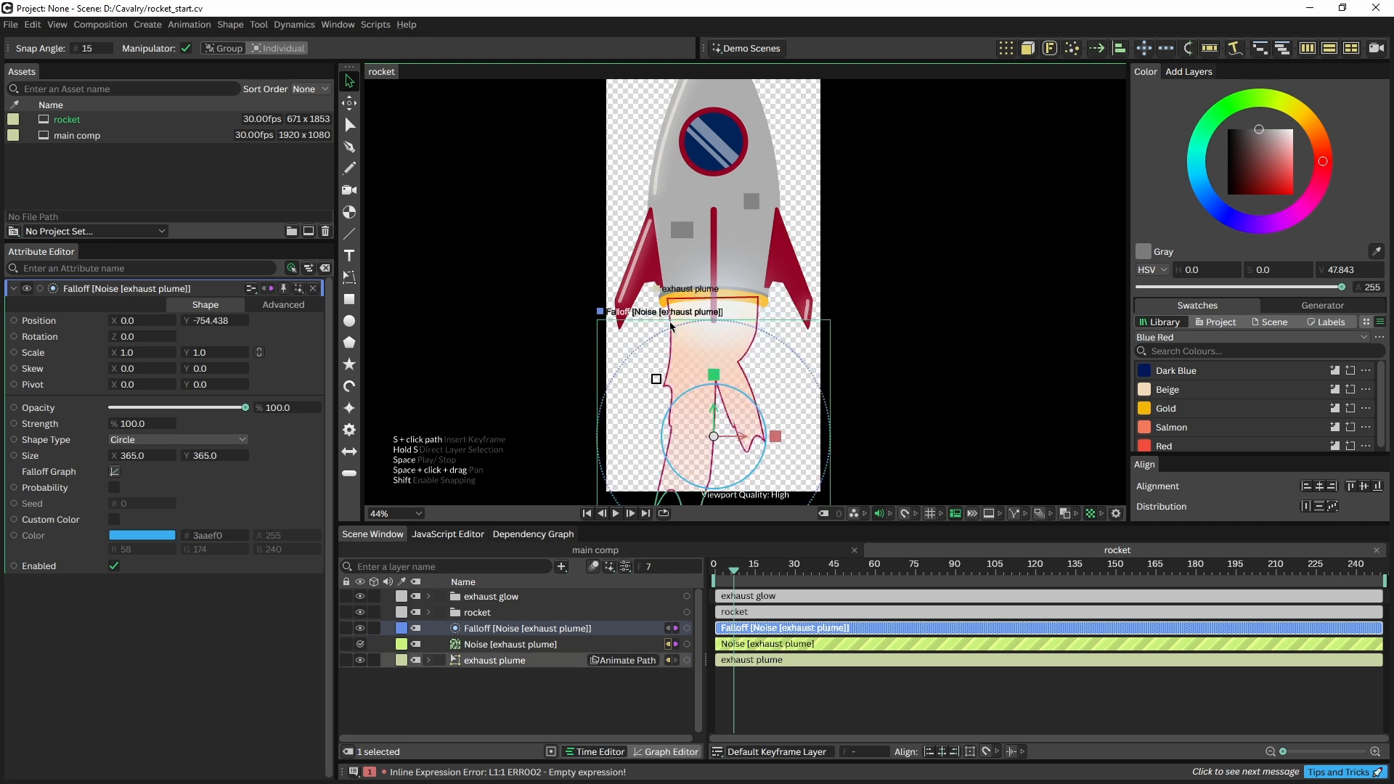
key(space)
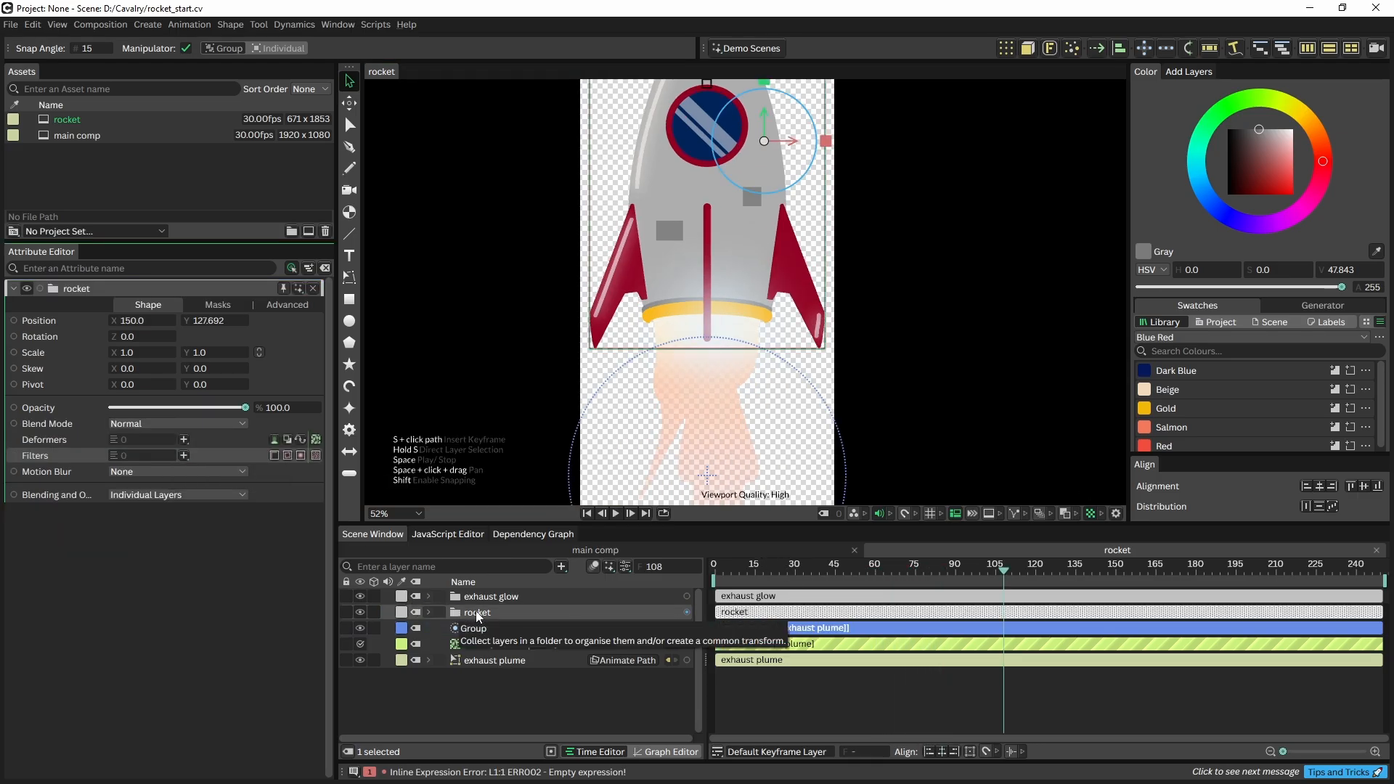
Add a Distort Edges filter to the rocket layer and preview it from the start
click(475, 614)
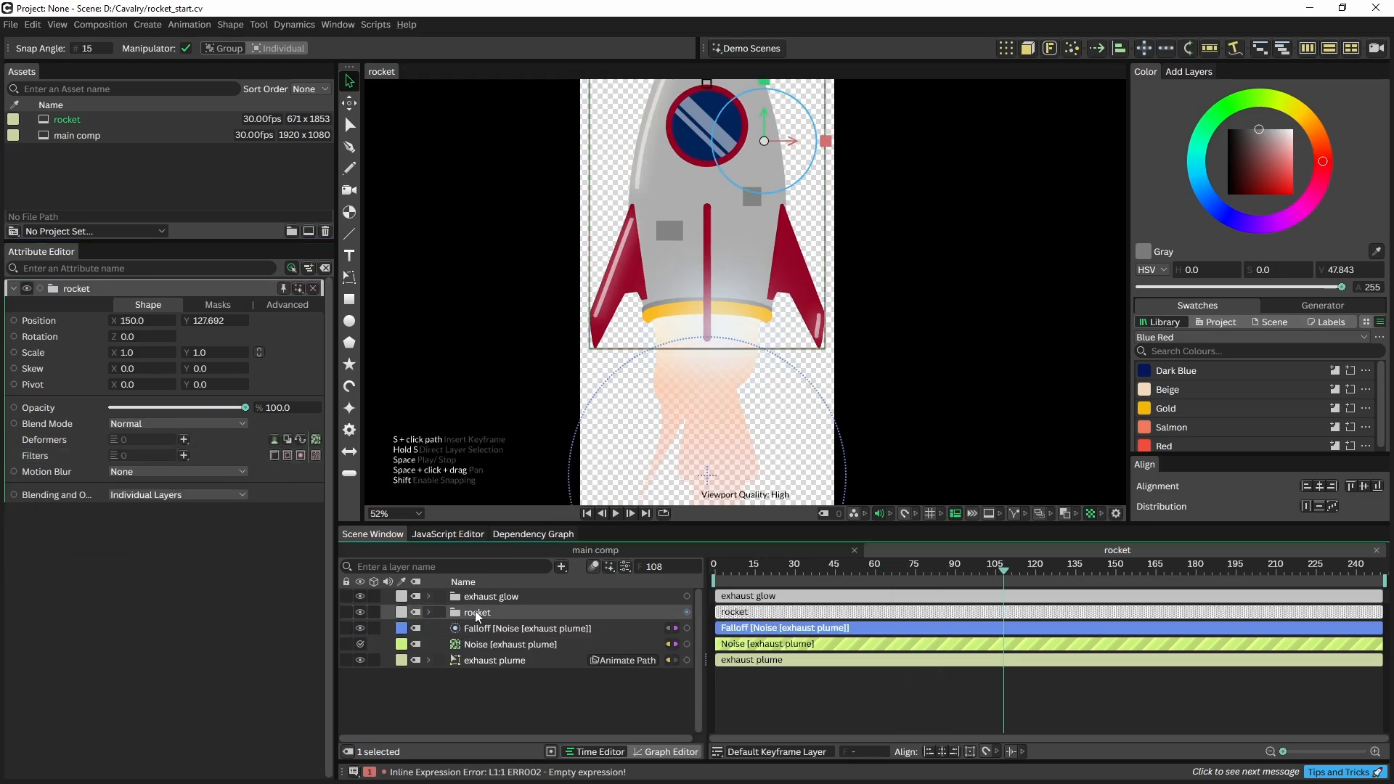
click(183, 457)
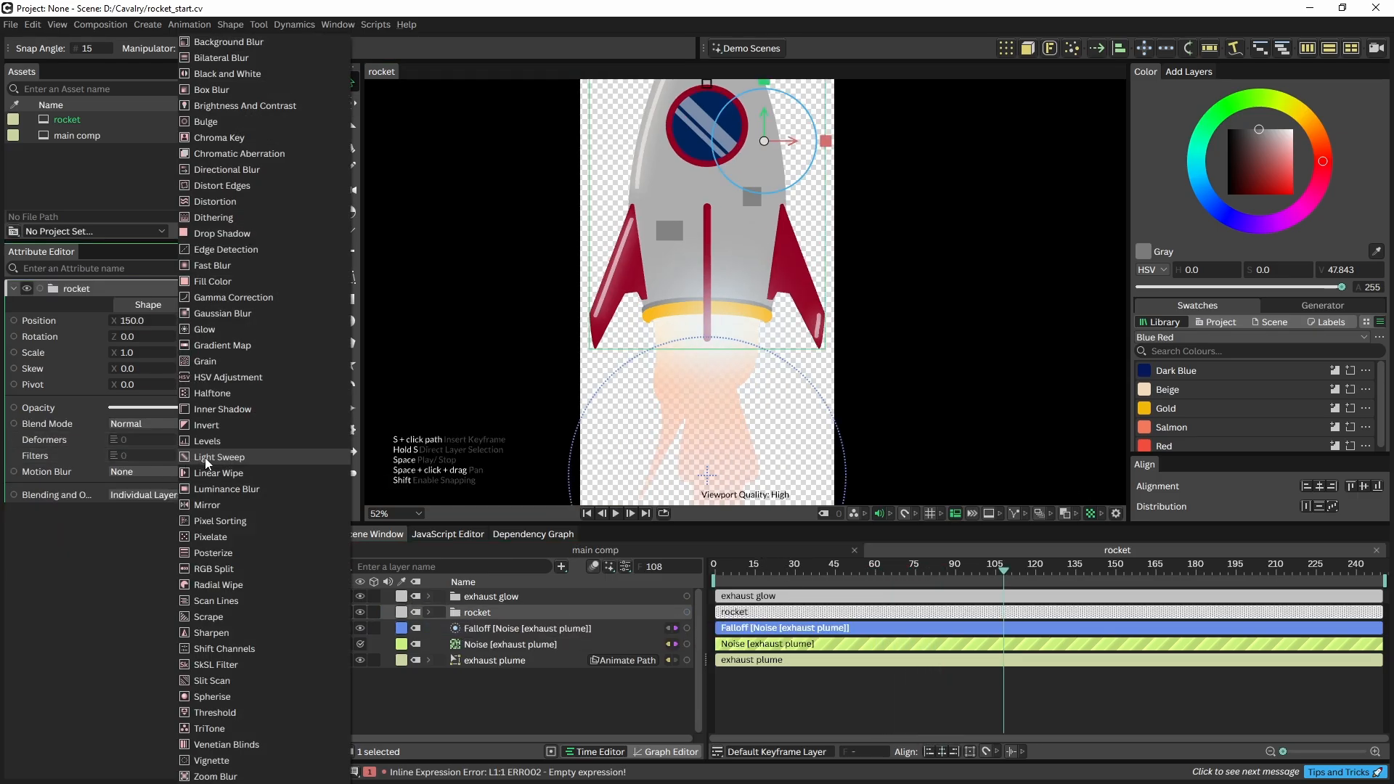
click(250, 185)
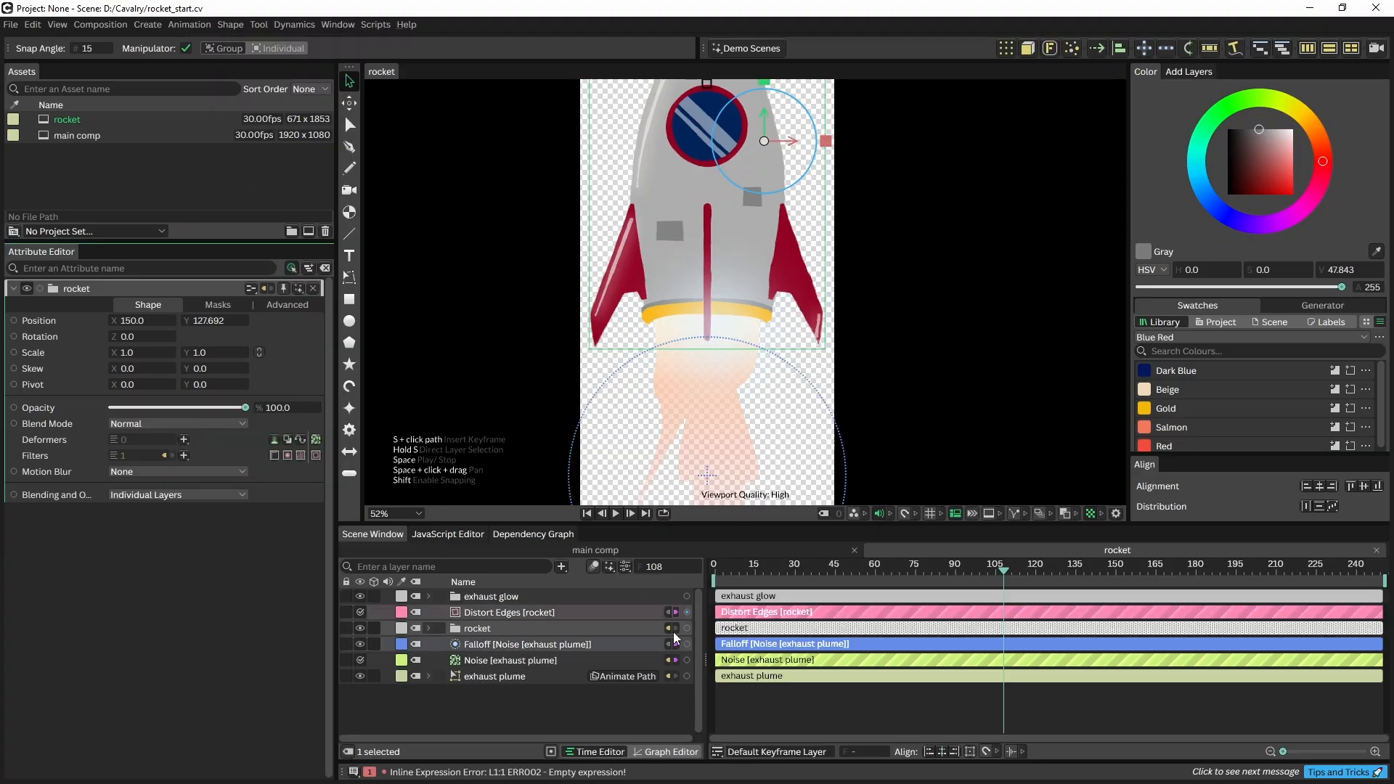
drag(741, 570, 713, 571)
key(space)
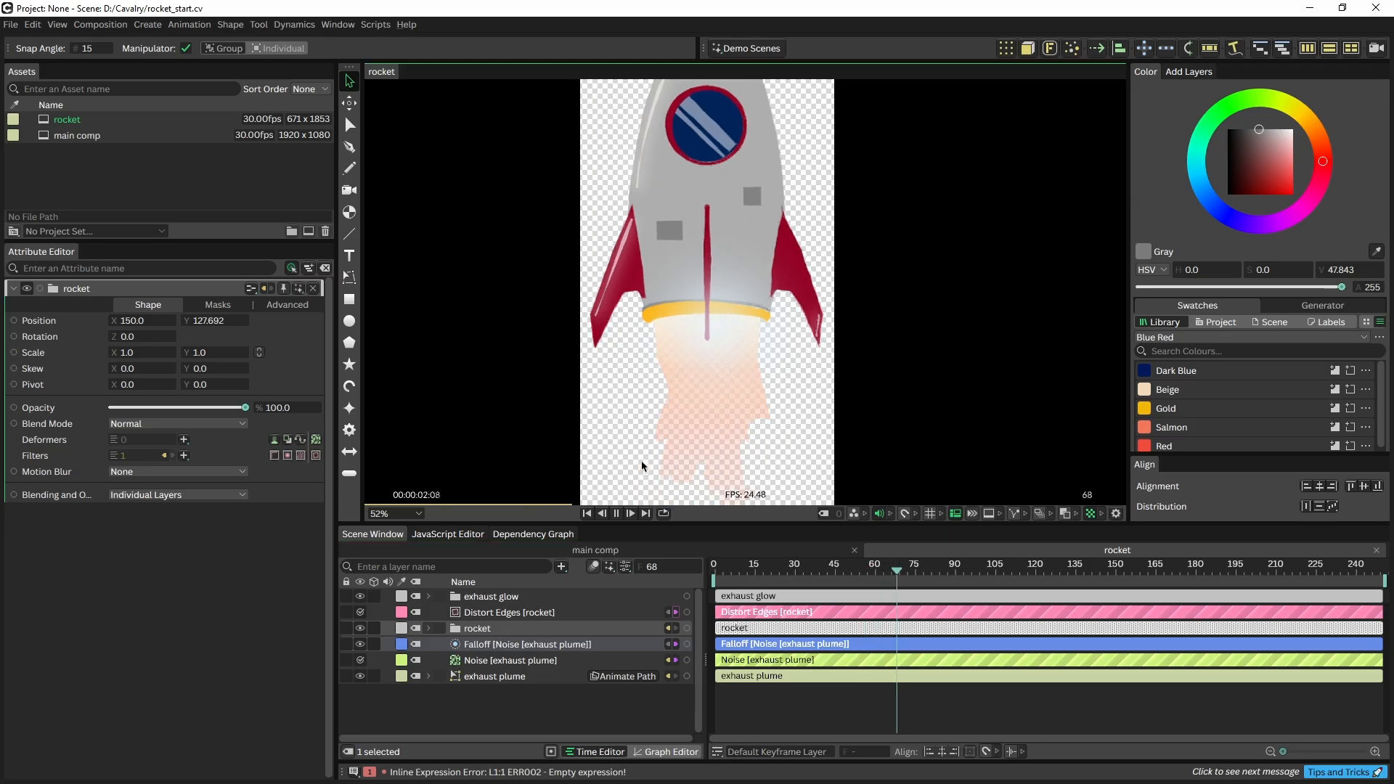
key(space)
Set the Distort Edges noise shader's Time Scale to 5.0 and preview the faster noise
click(488, 615)
click(488, 616)
click(203, 308)
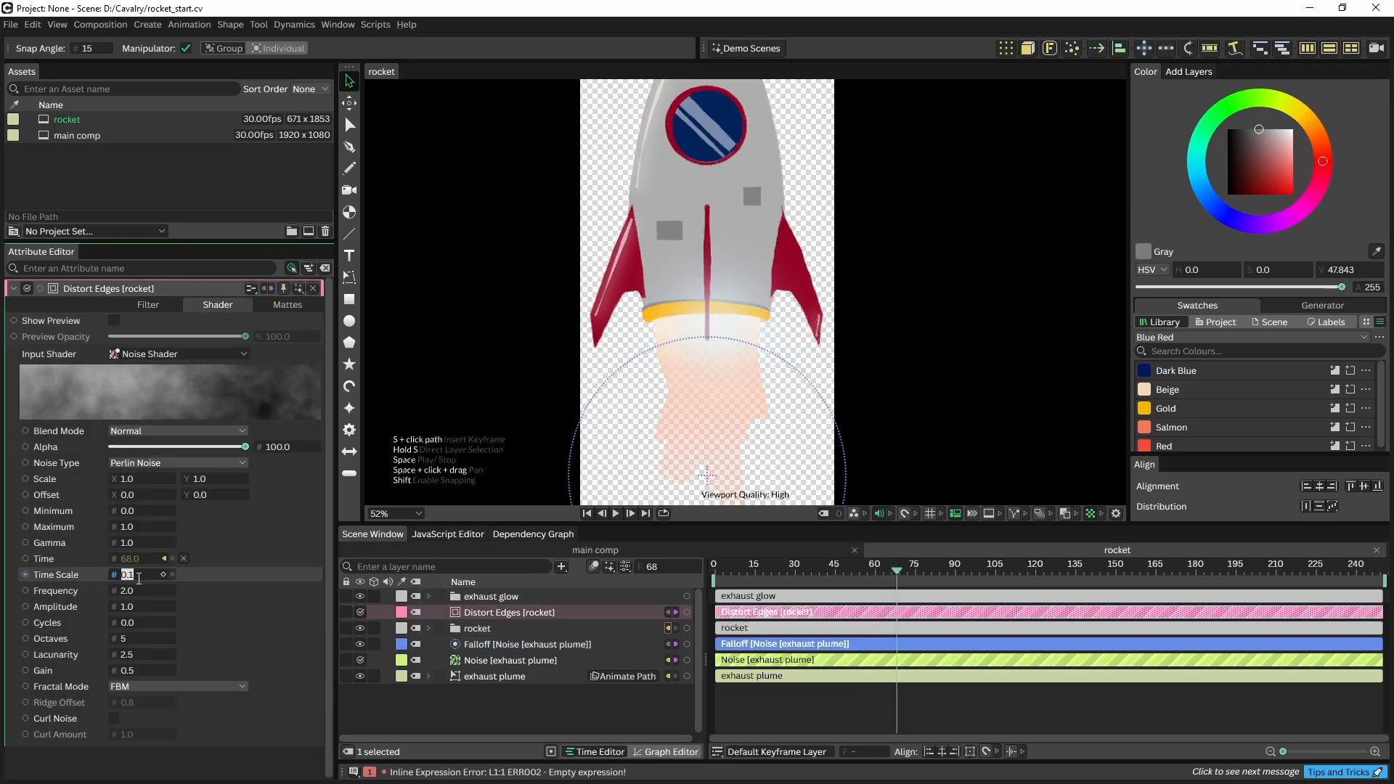
key(Return)
drag(737, 567, 669, 582)
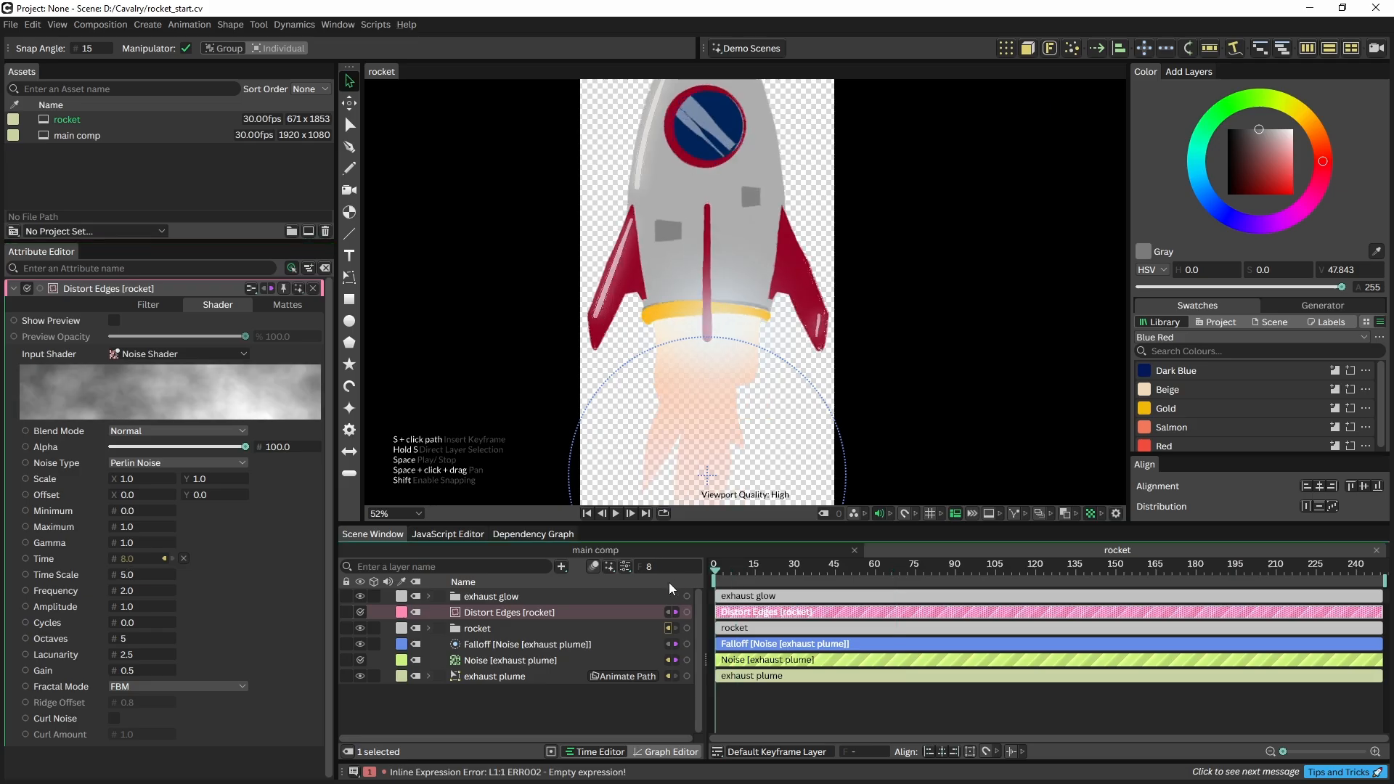
key(space)
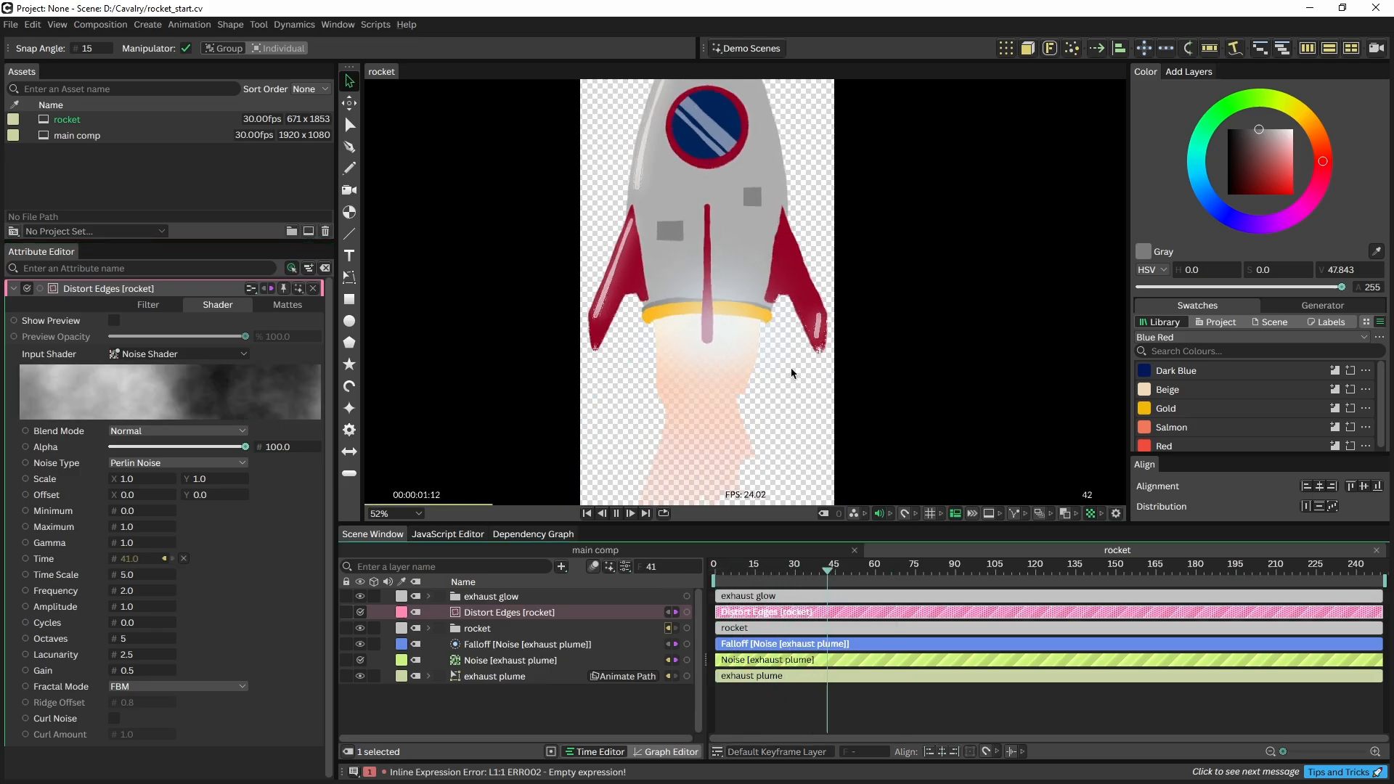
key(space)
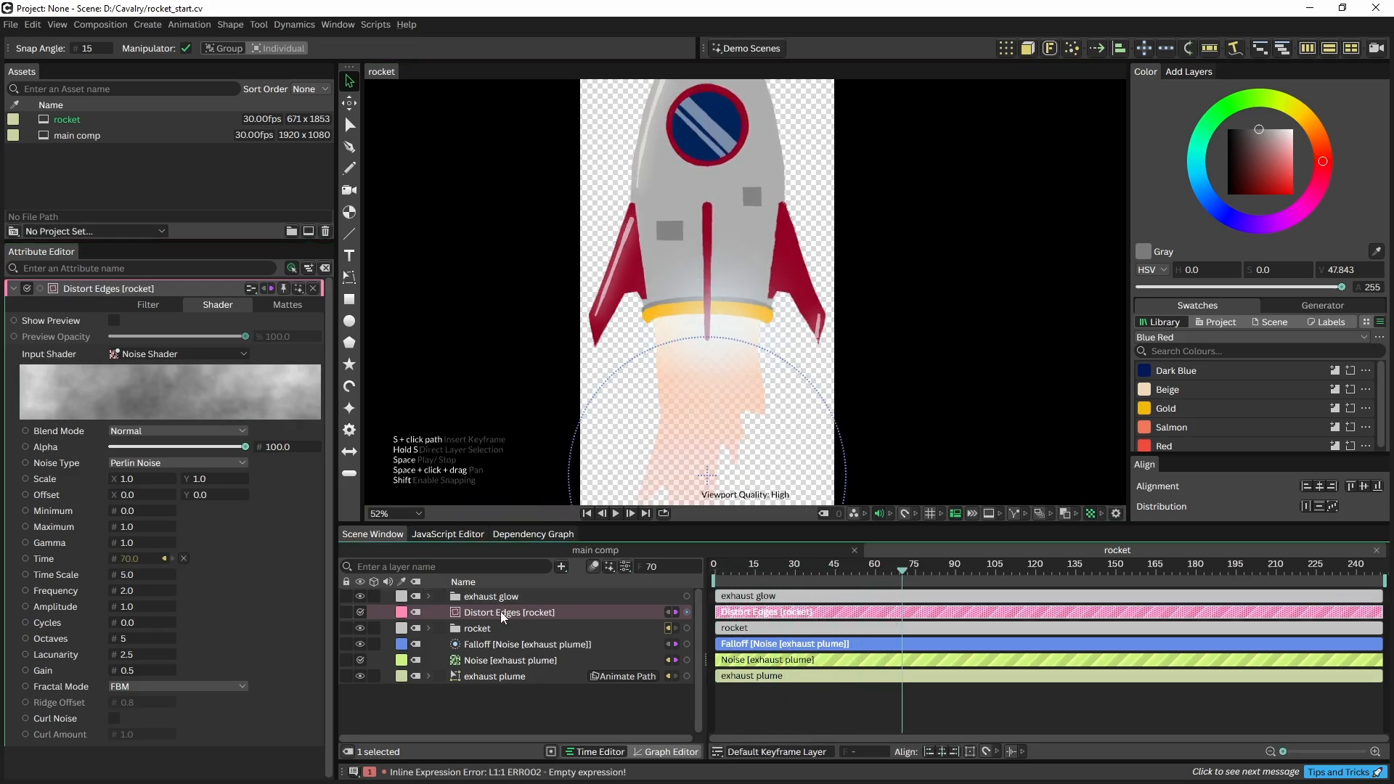
Set the Distort Edges filter's Amplitude to 15 and check a later frame
click(148, 304)
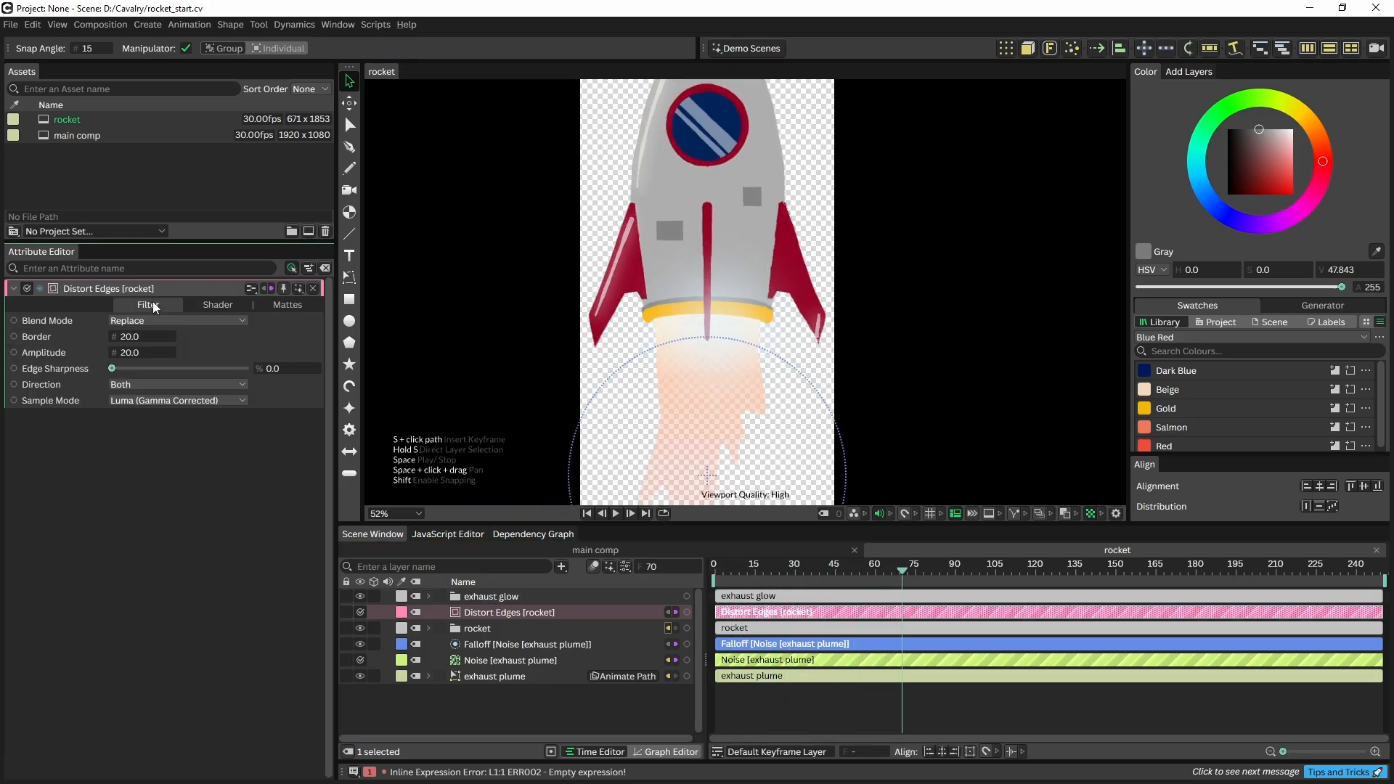
click(141, 353)
text(15)
key(Return)
mouse_move(900, 572)
mouse_down()
mouse_move(913, 572)
mouse_move(886, 572)
mouse_up()
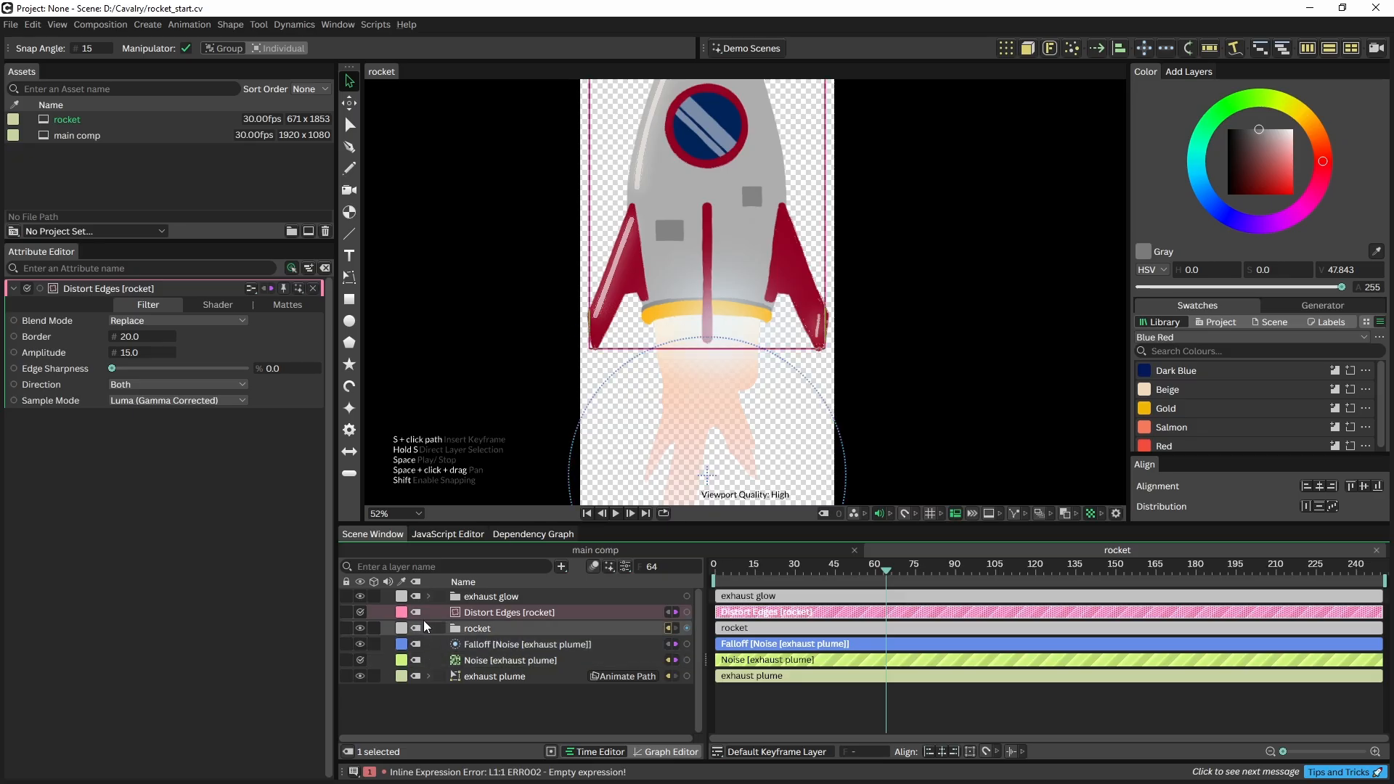
Keyframe Ellipse Shape 2's radius at frame 63, then 418.755, 434.755 and 159.755 on later frames
click(428, 596)
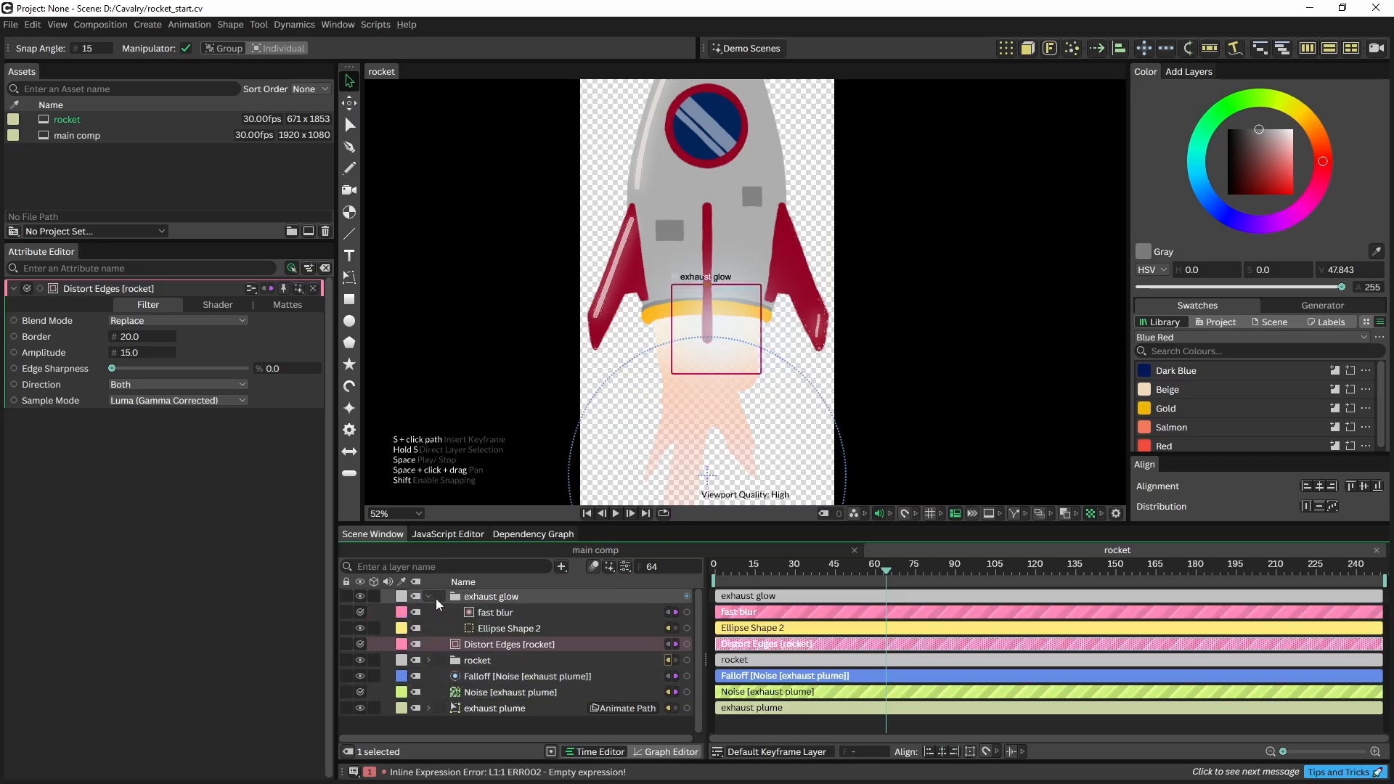
click(492, 627)
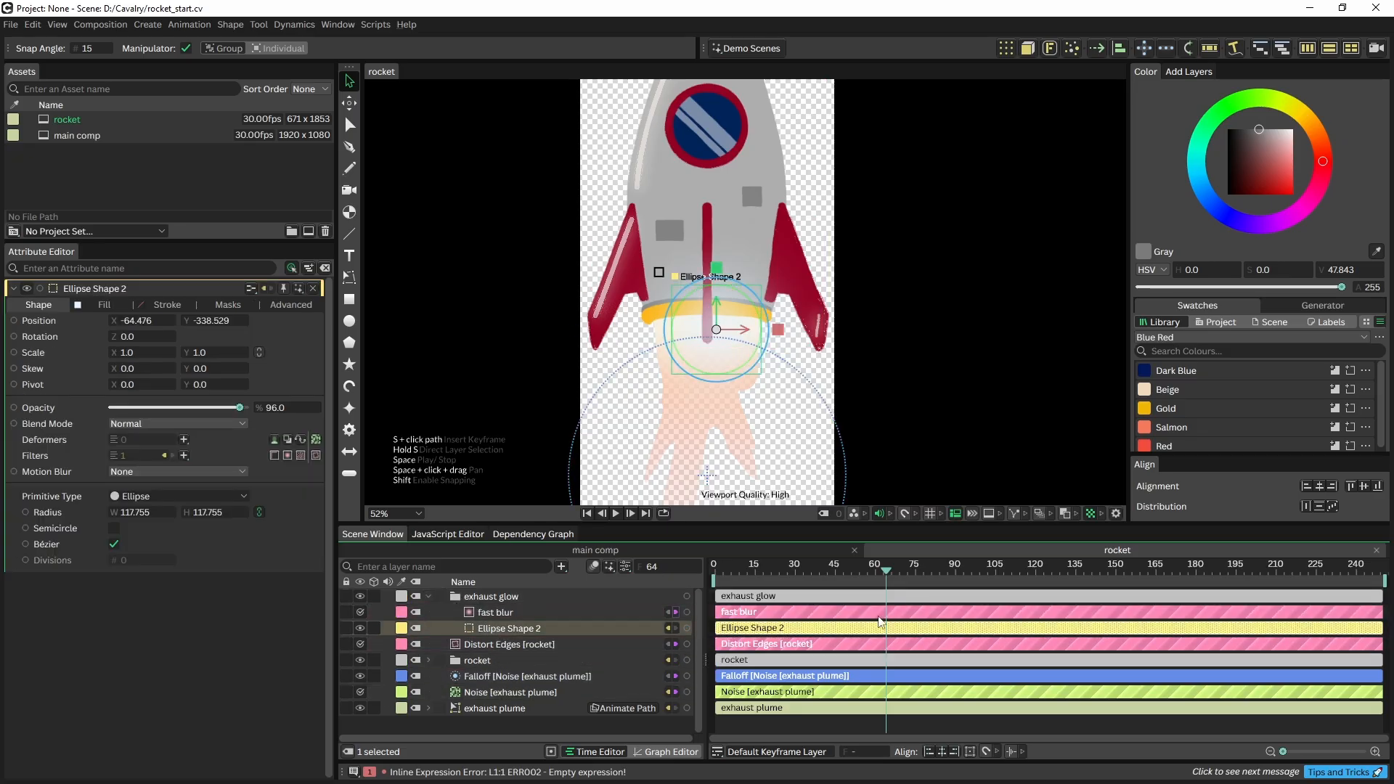
drag(886, 571, 881, 567)
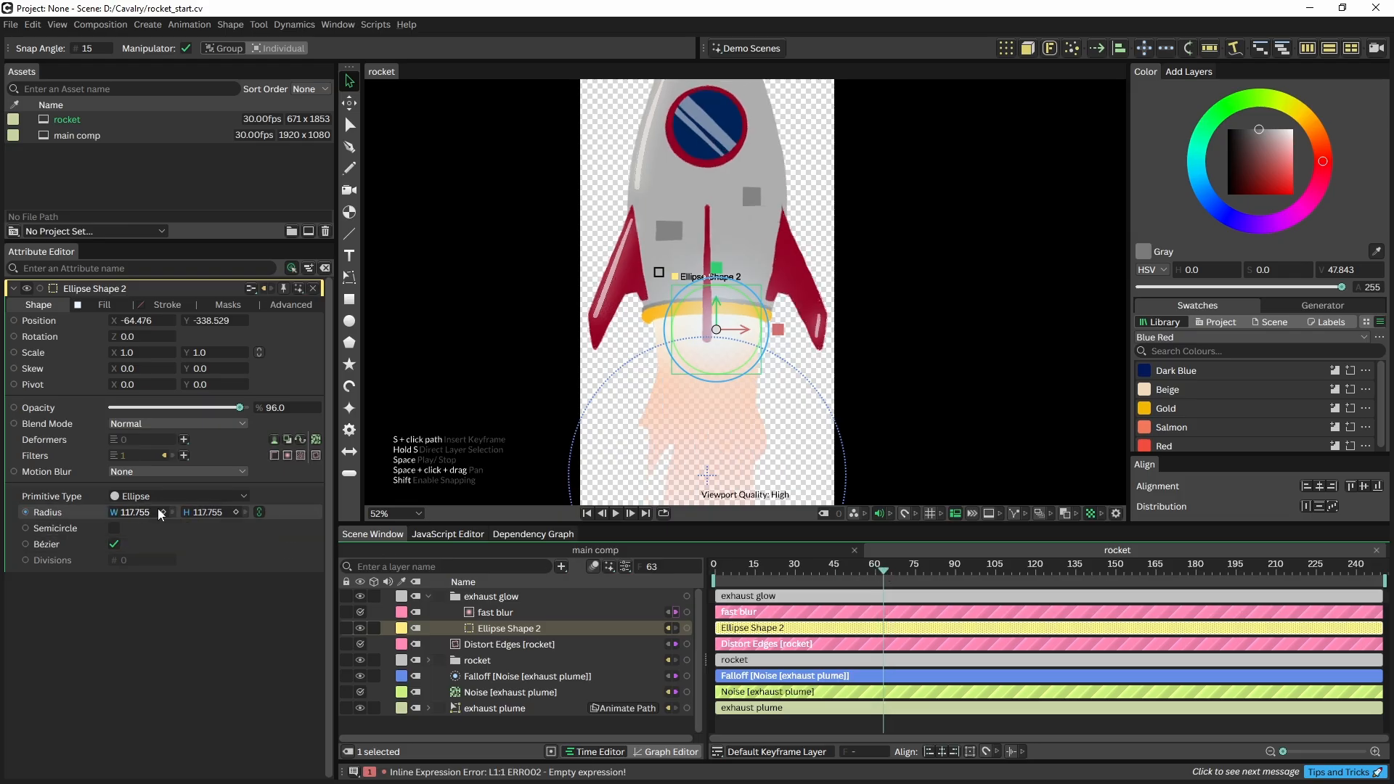
click(235, 512)
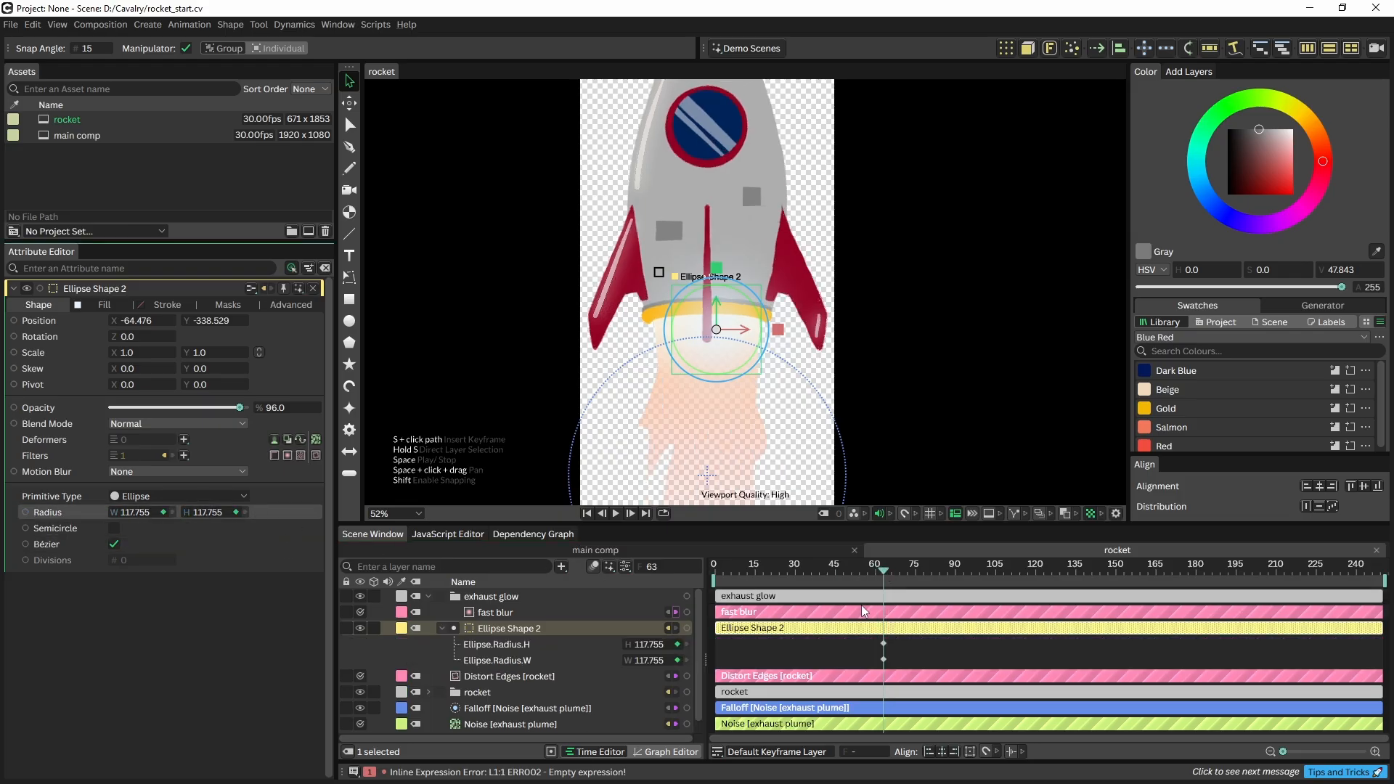
click(895, 568)
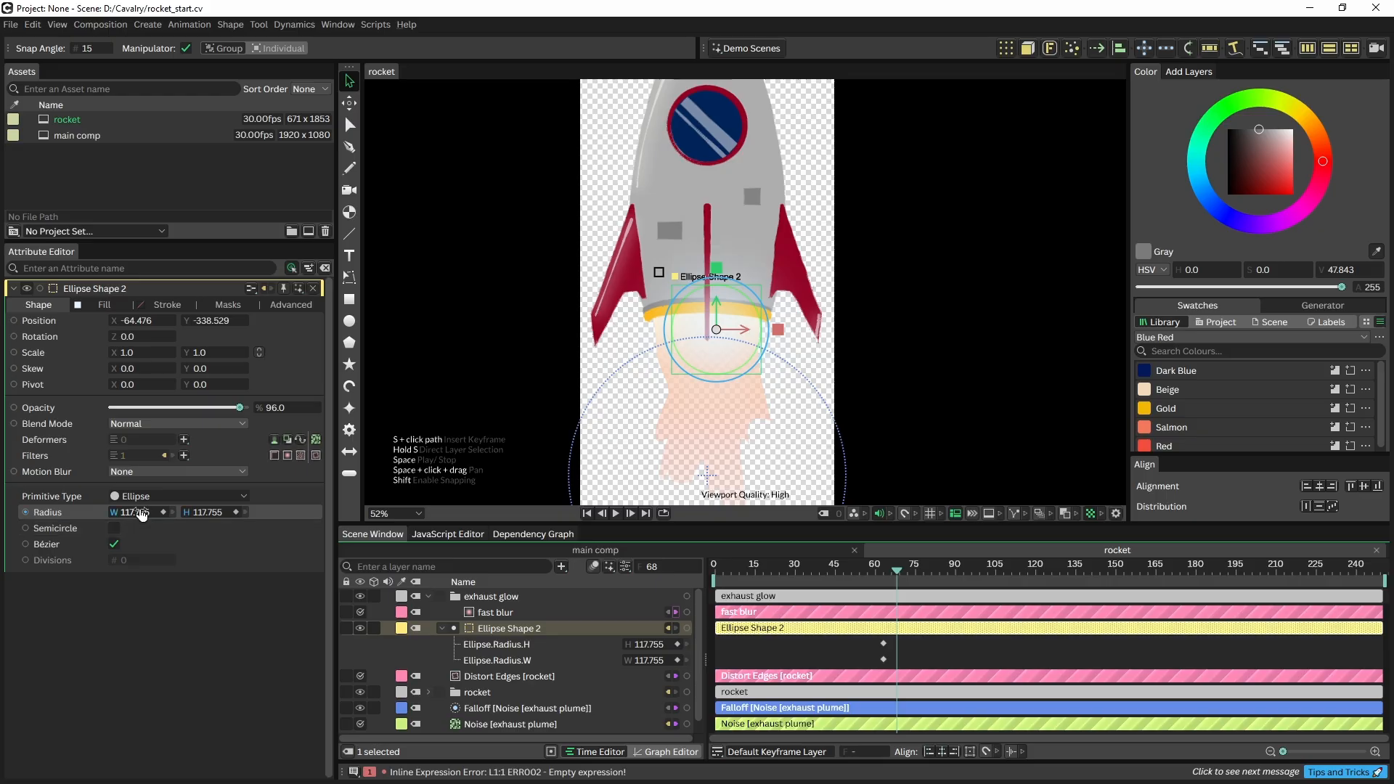
drag(141, 514, 368, 550)
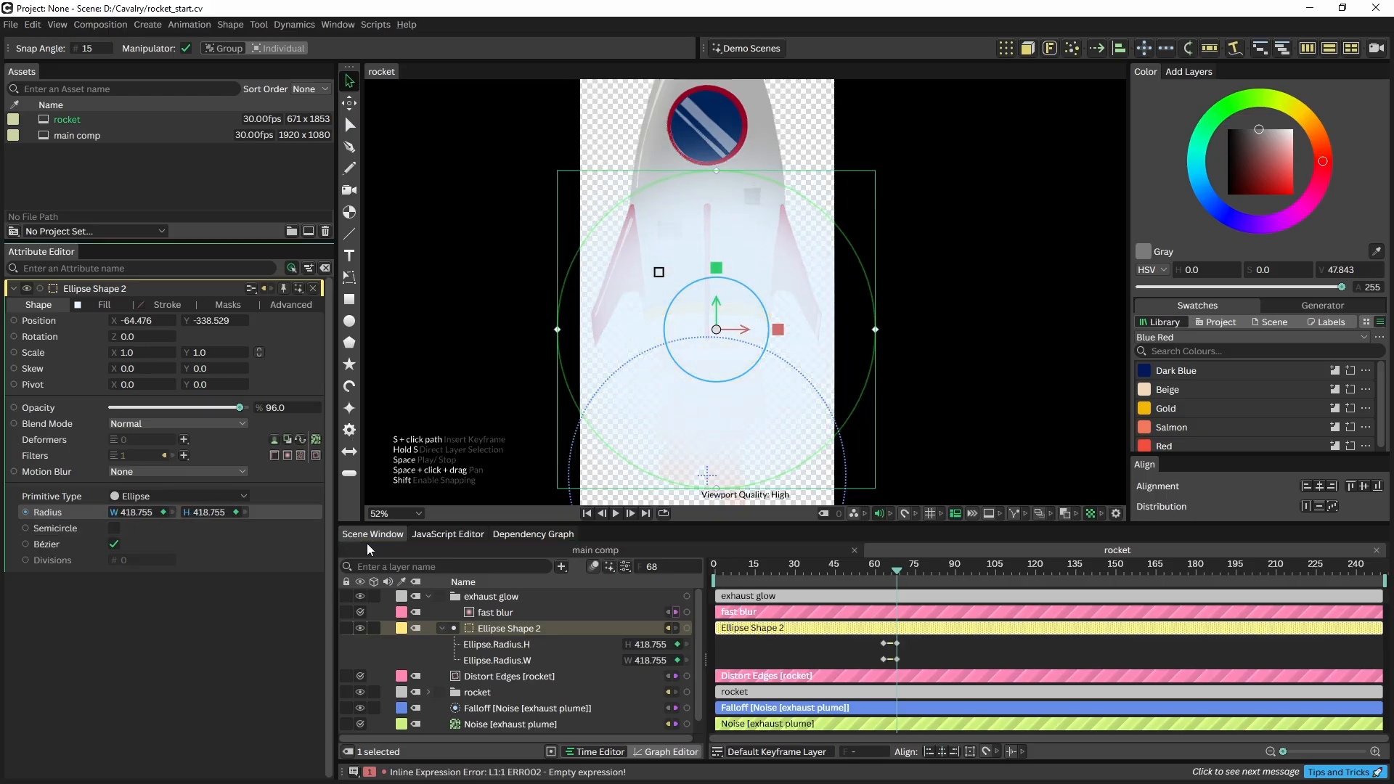
click(910, 568)
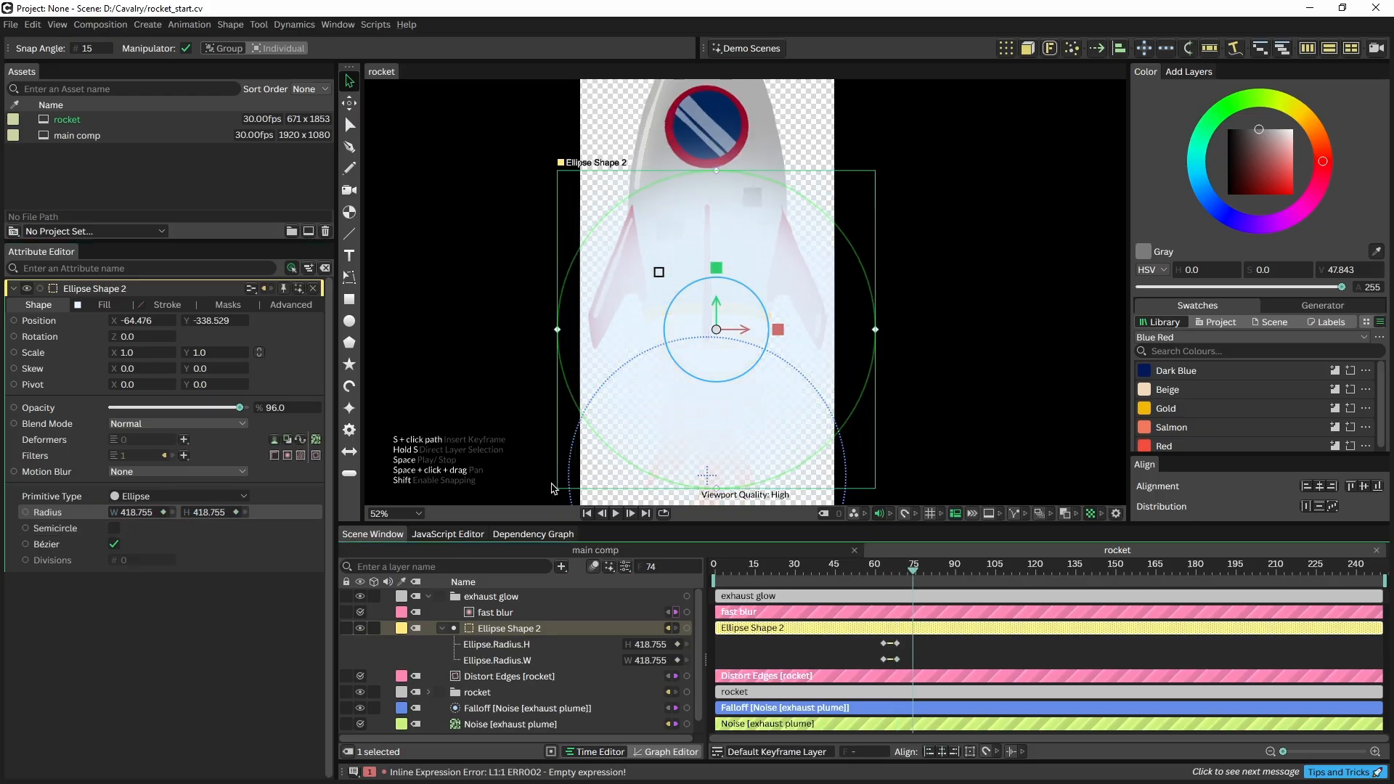
drag(135, 515, 156, 517)
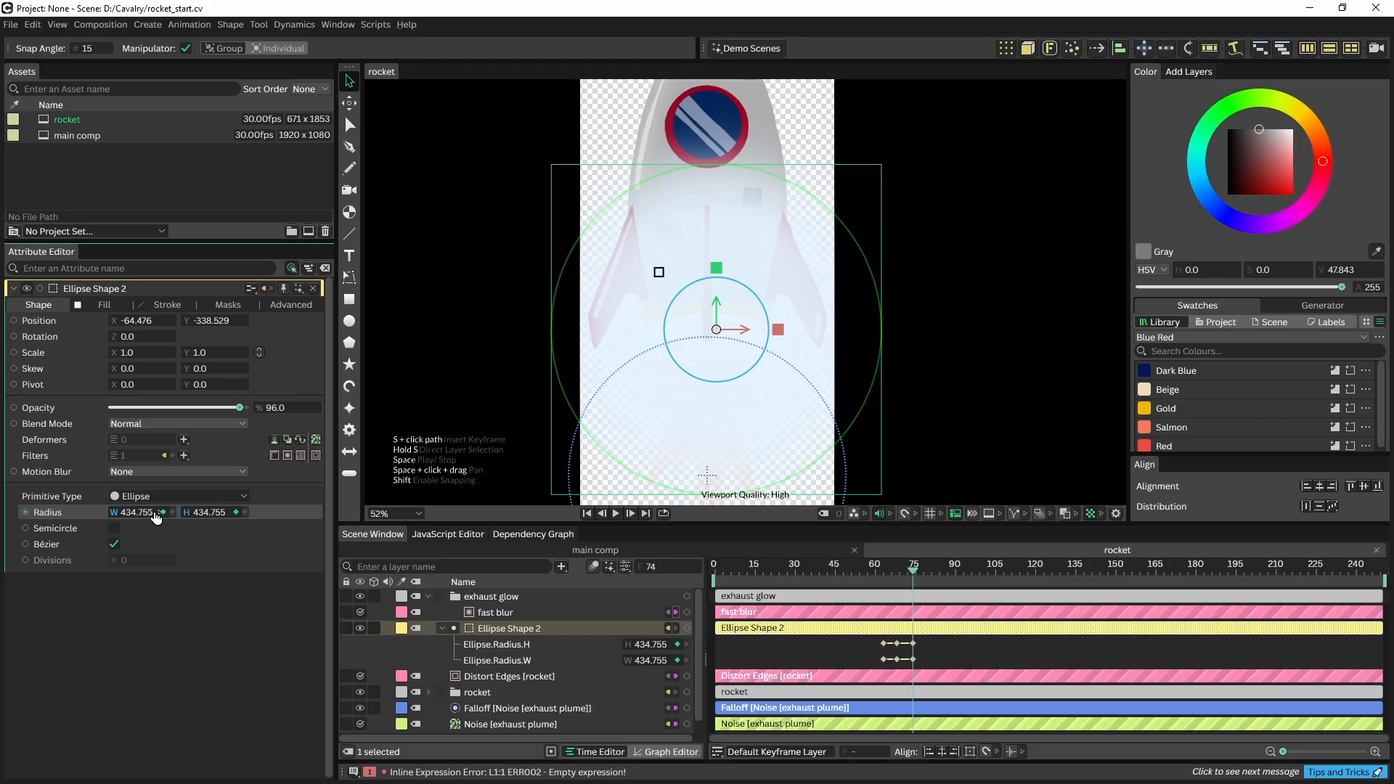
click(925, 572)
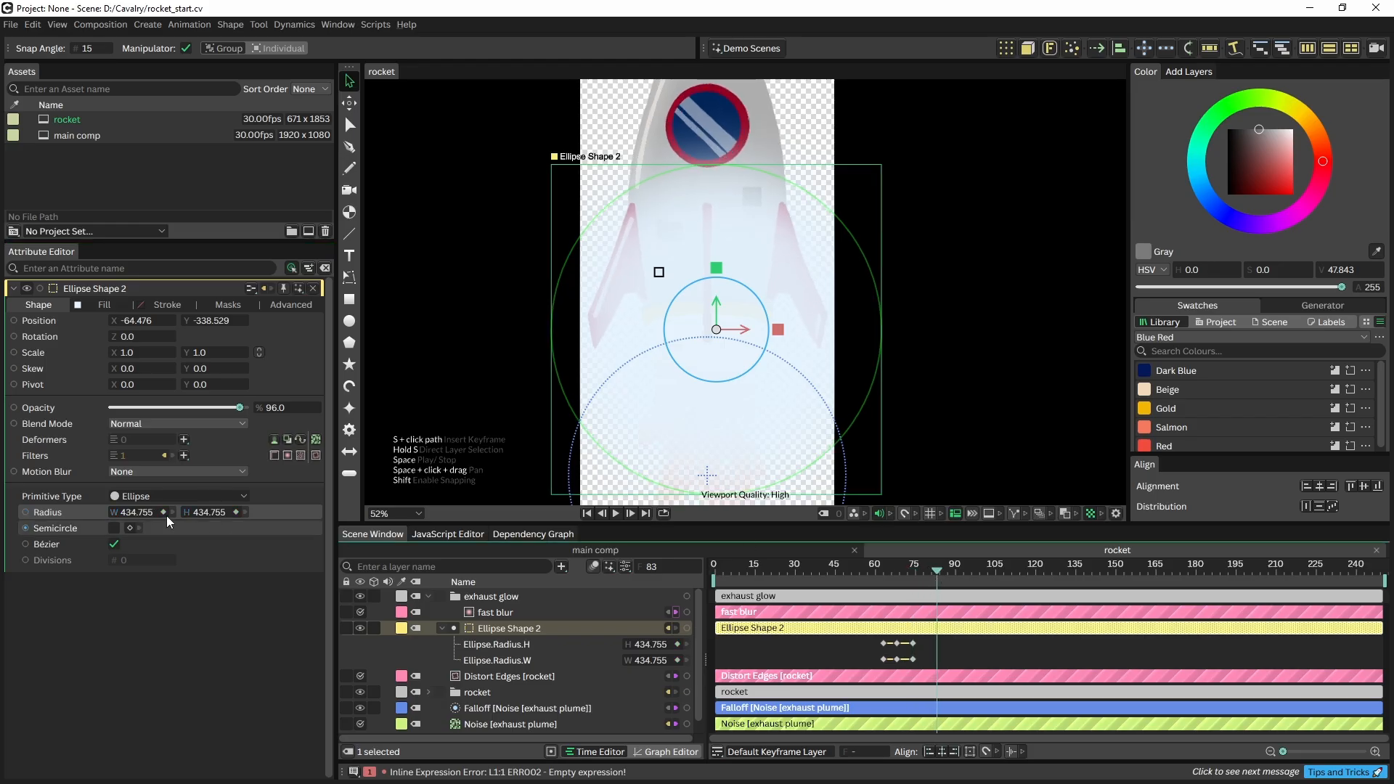
drag(128, 512, 21, 513)
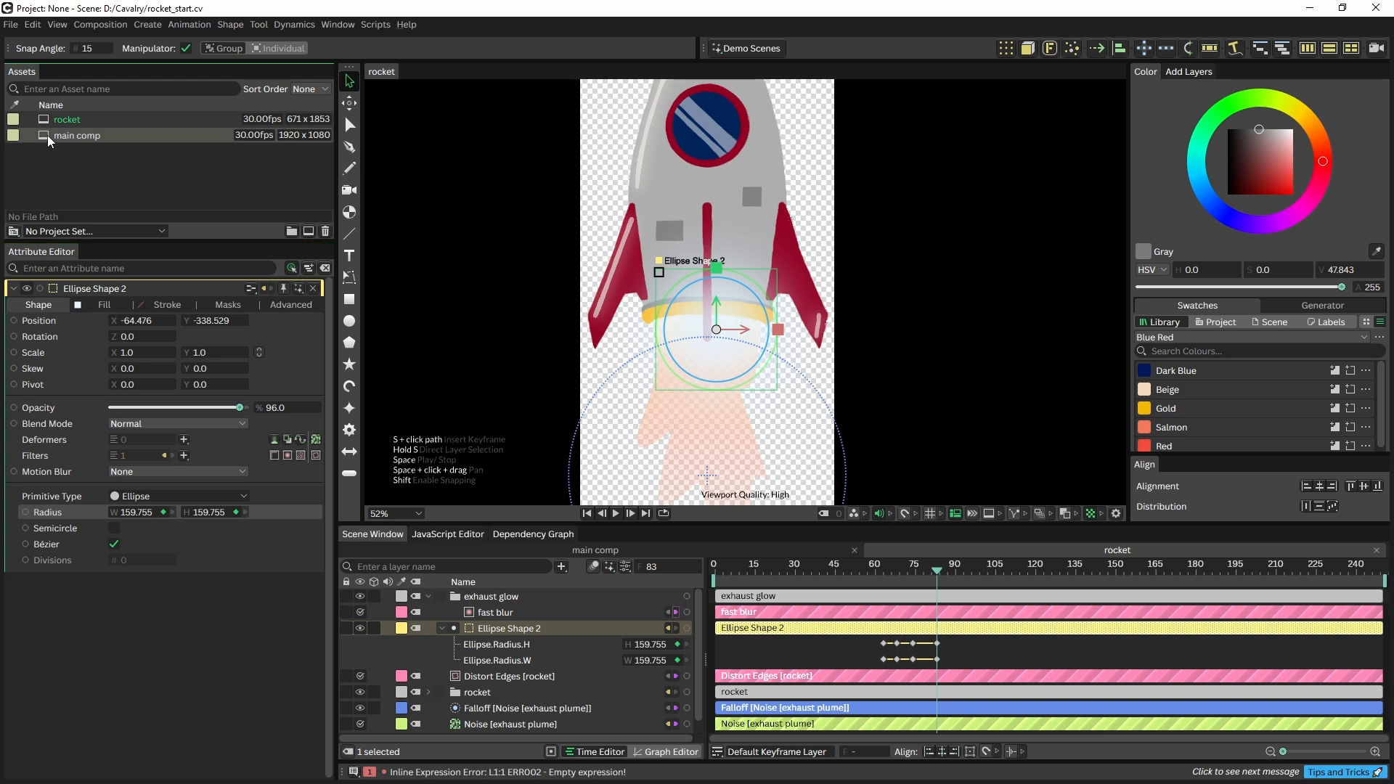
In main comp, enable Artboard on the rocket layer so its glow isn't clipped, and scrub to check
double_click(47, 135)
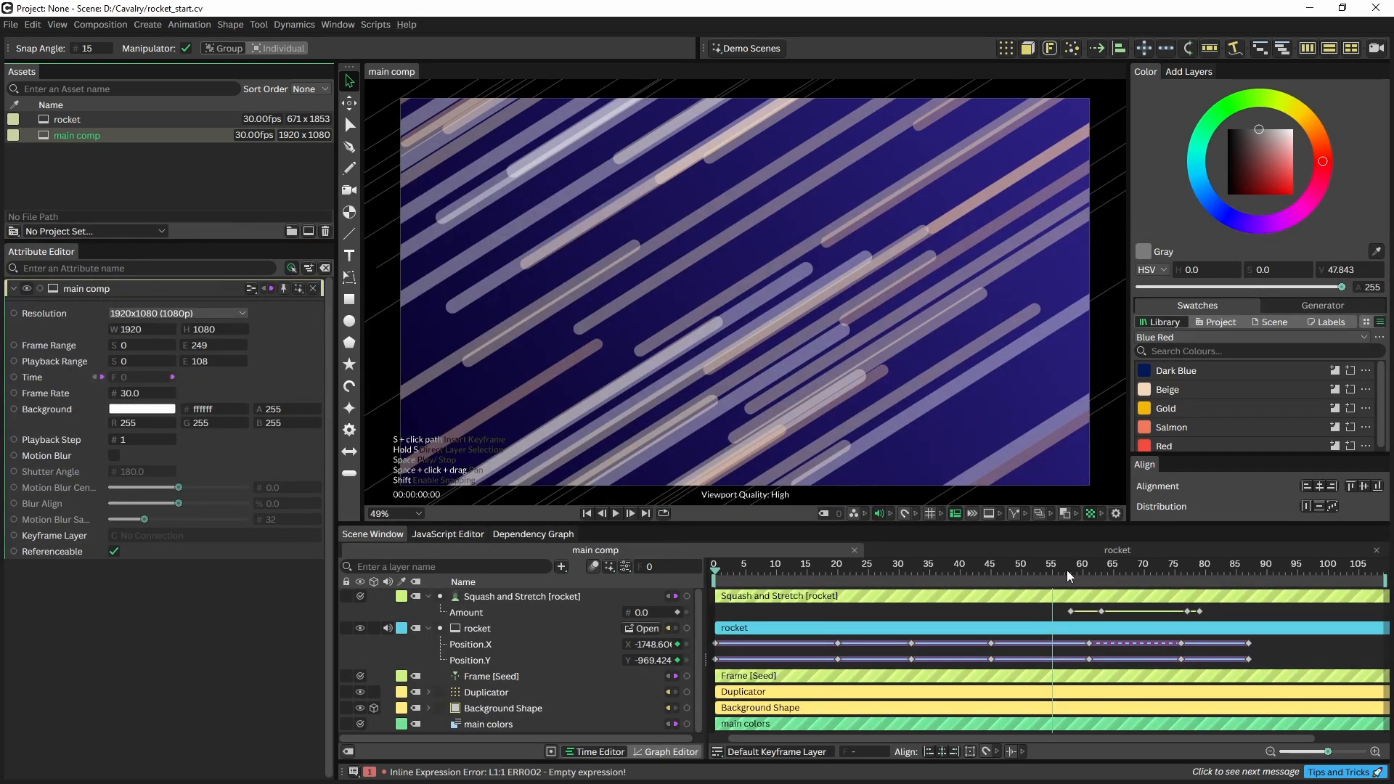
drag(1060, 569, 1159, 599)
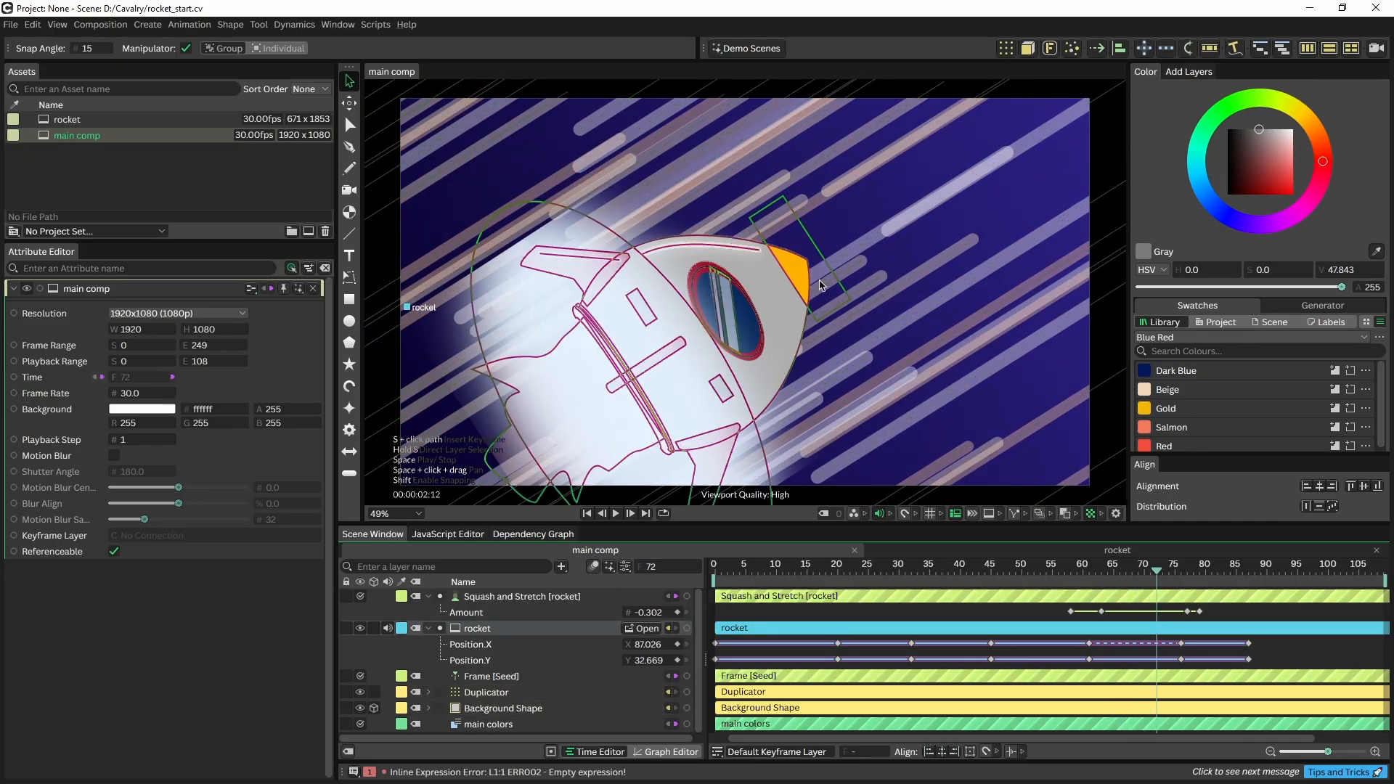
click(469, 630)
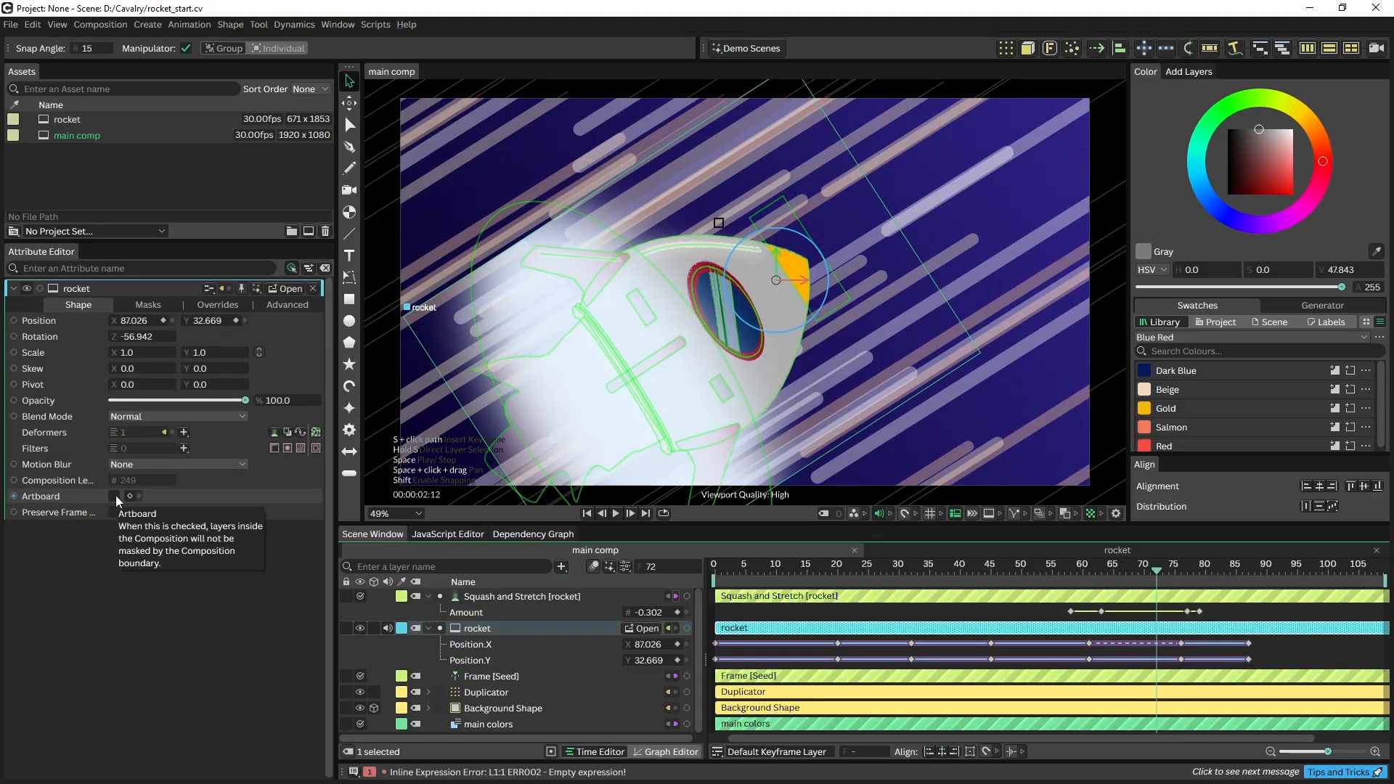
click(114, 496)
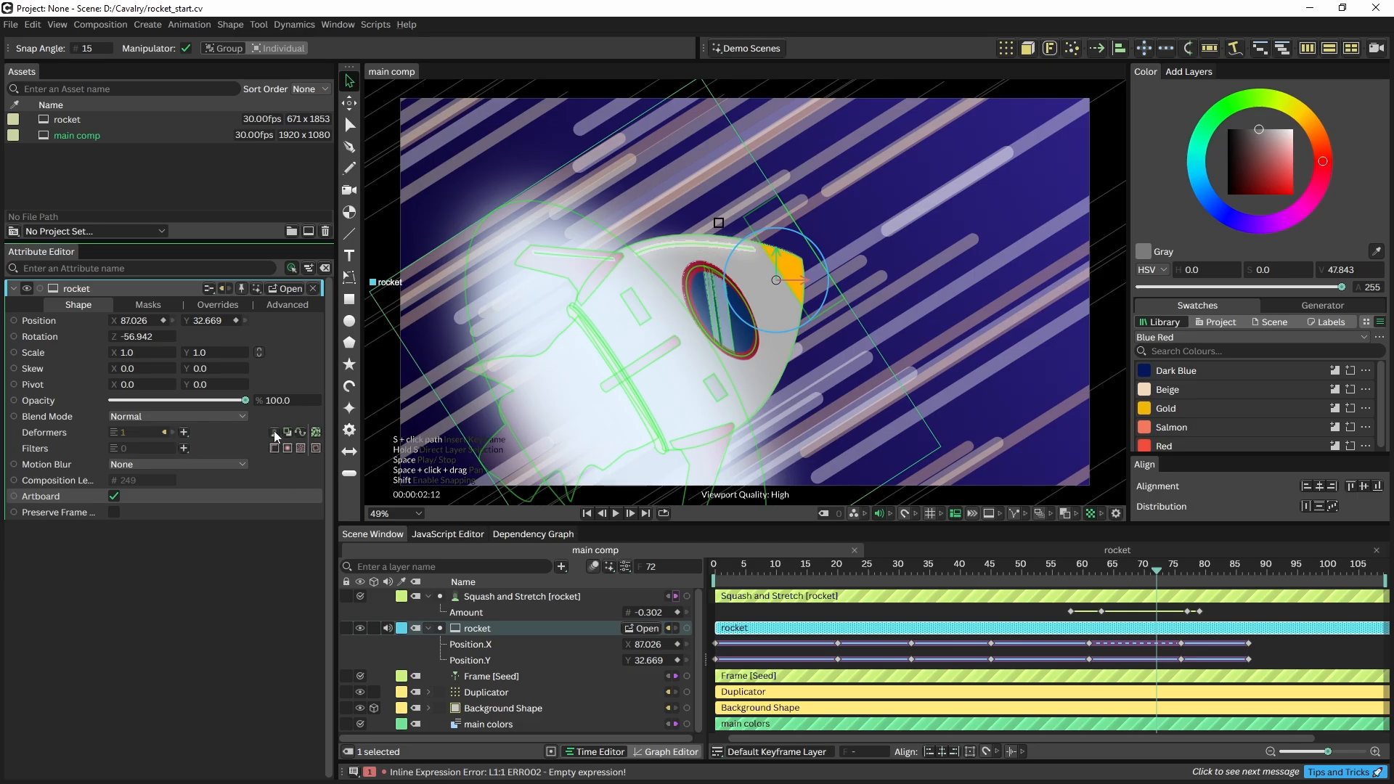
drag(1106, 572, 1198, 590)
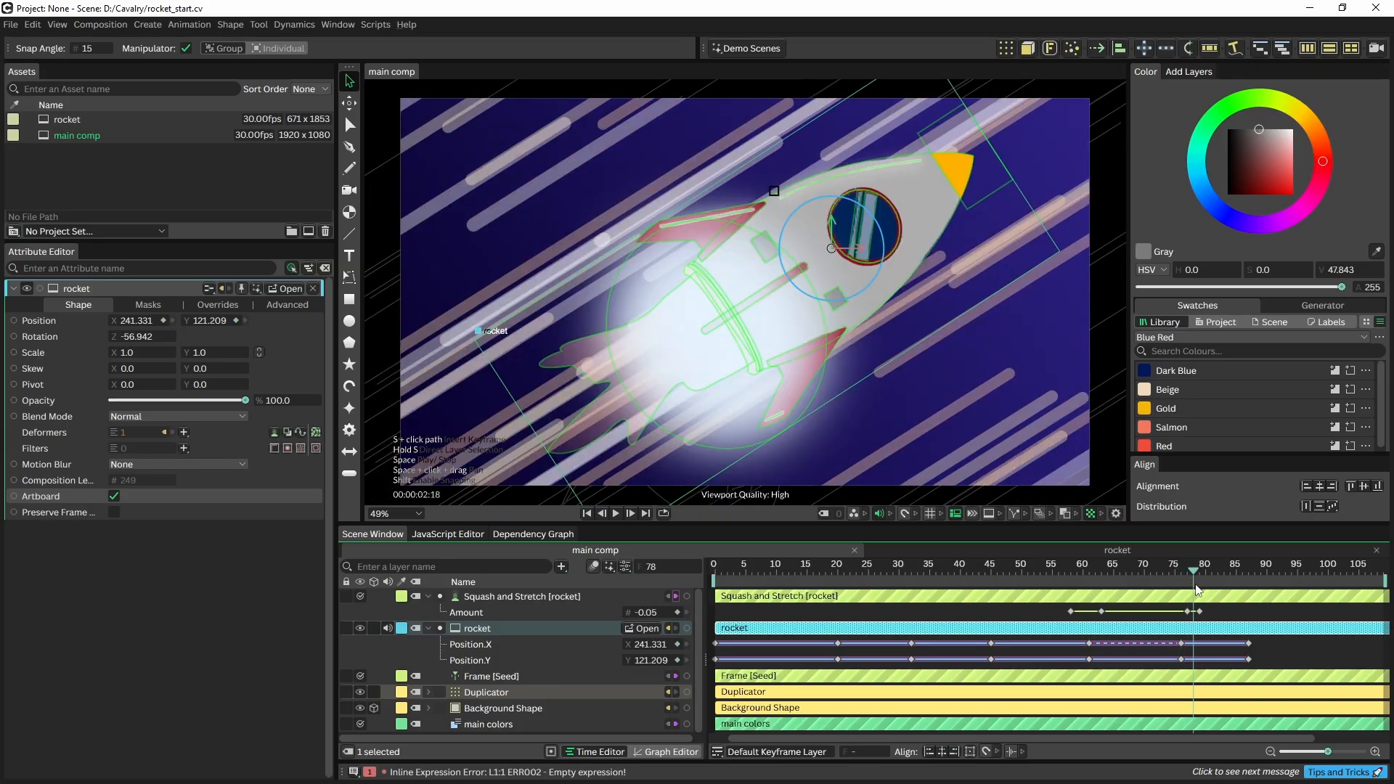
Keyframe Background Shape opacity 100 at frame 77, about 43 at frame 79, back to 100, and play it
click(498, 710)
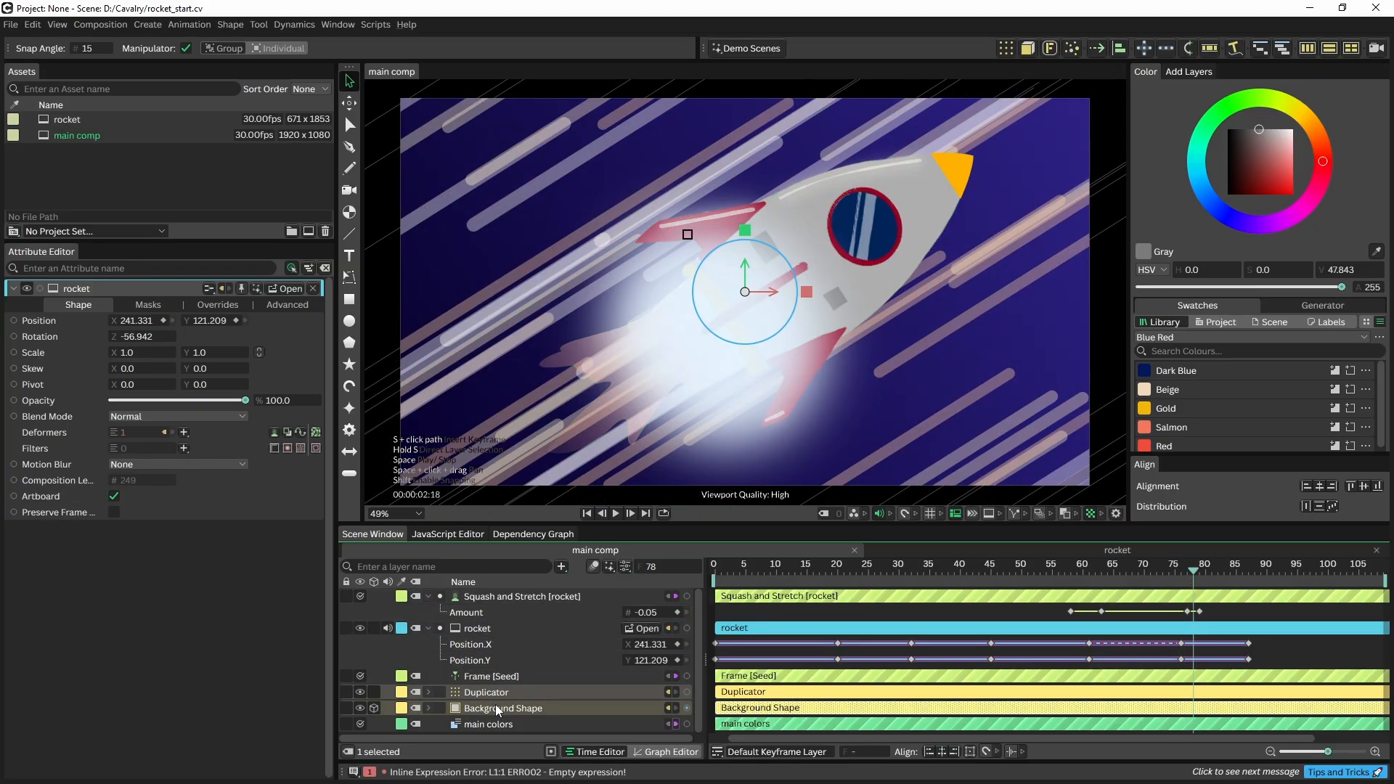
click(1187, 574)
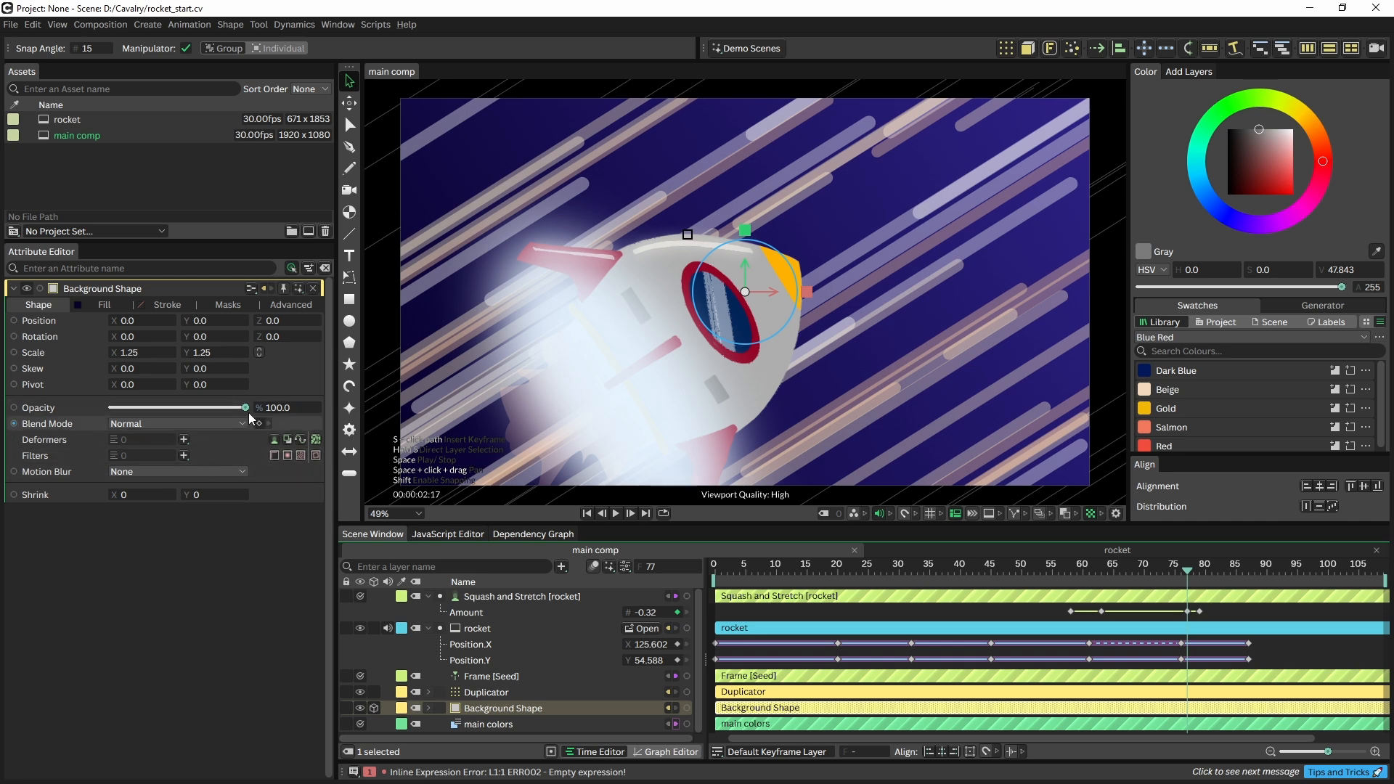
click(310, 407)
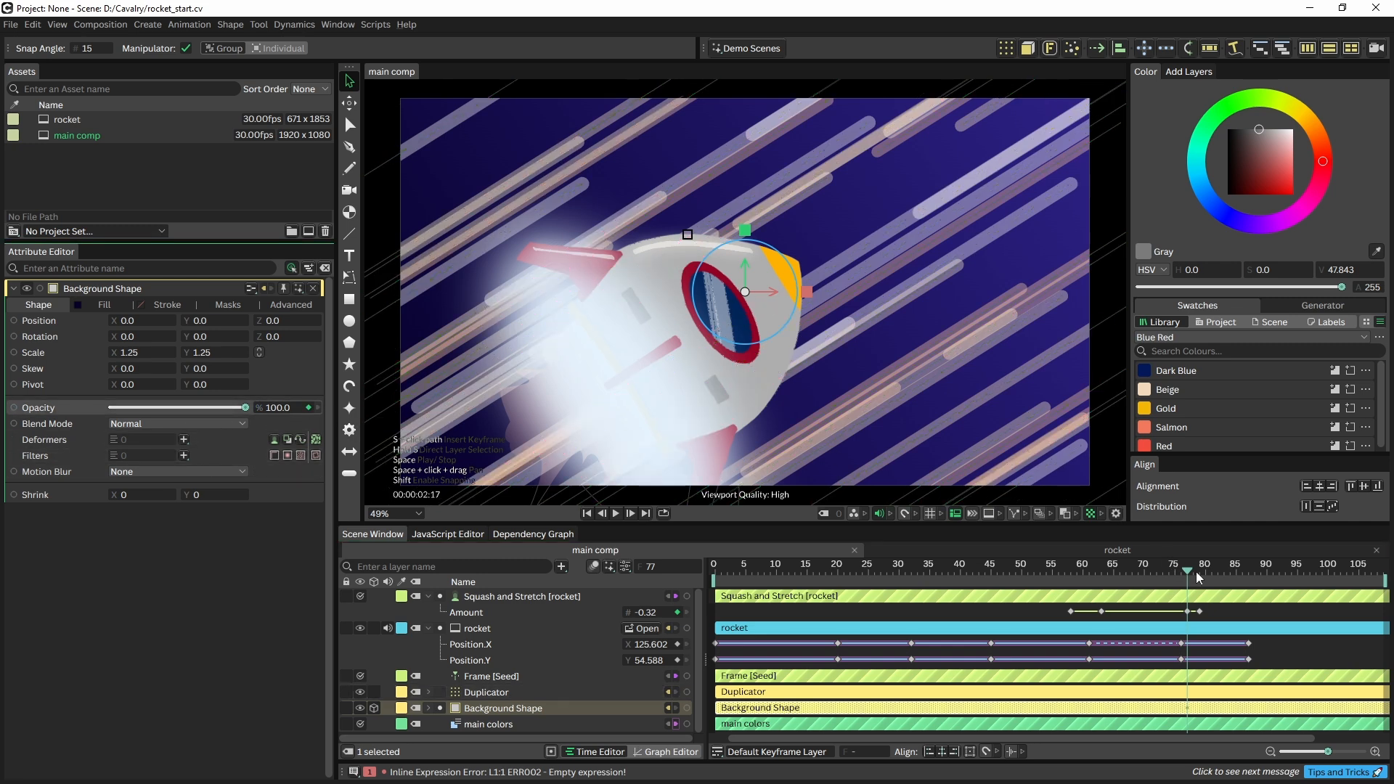
drag(1194, 573, 1200, 575)
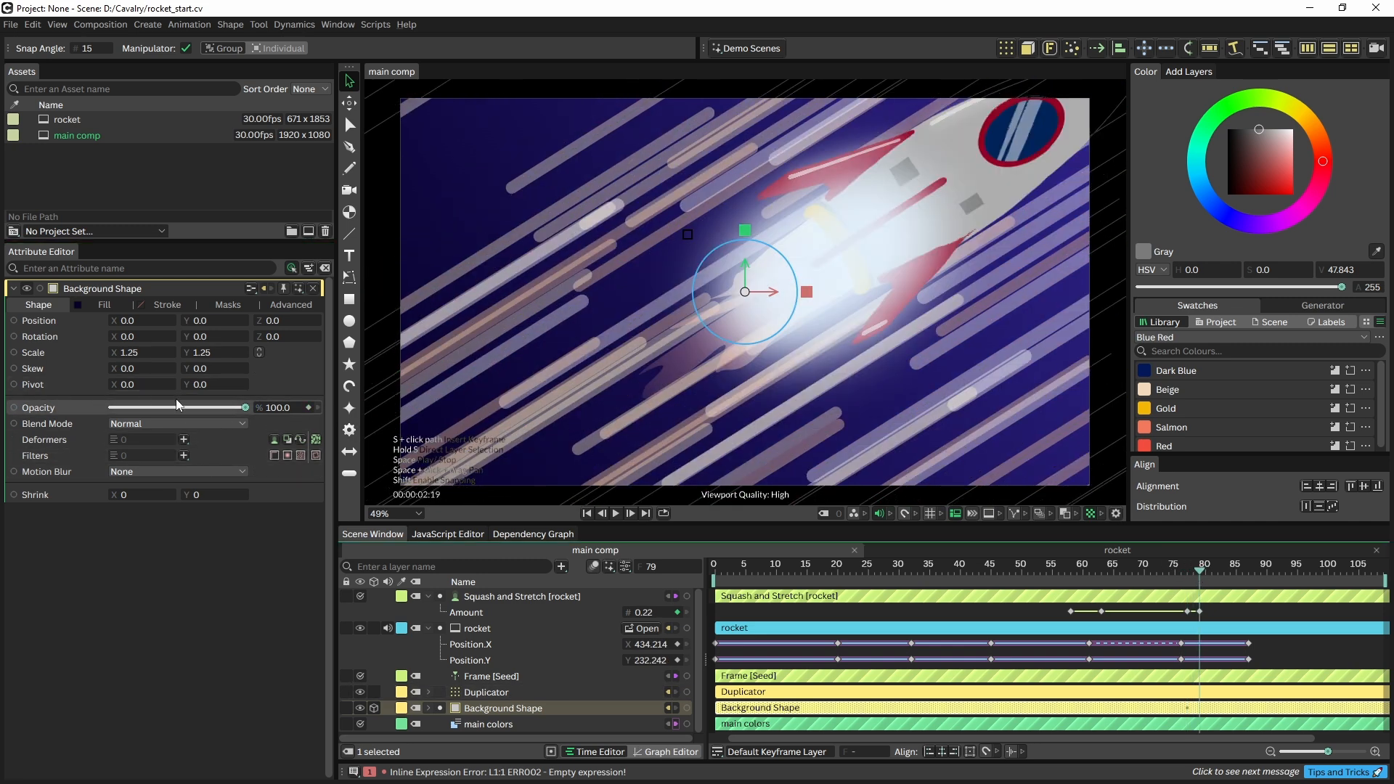
mouse_move(195, 410)
mouse_down()
mouse_move(130, 404)
mouse_move(169, 408)
mouse_up()
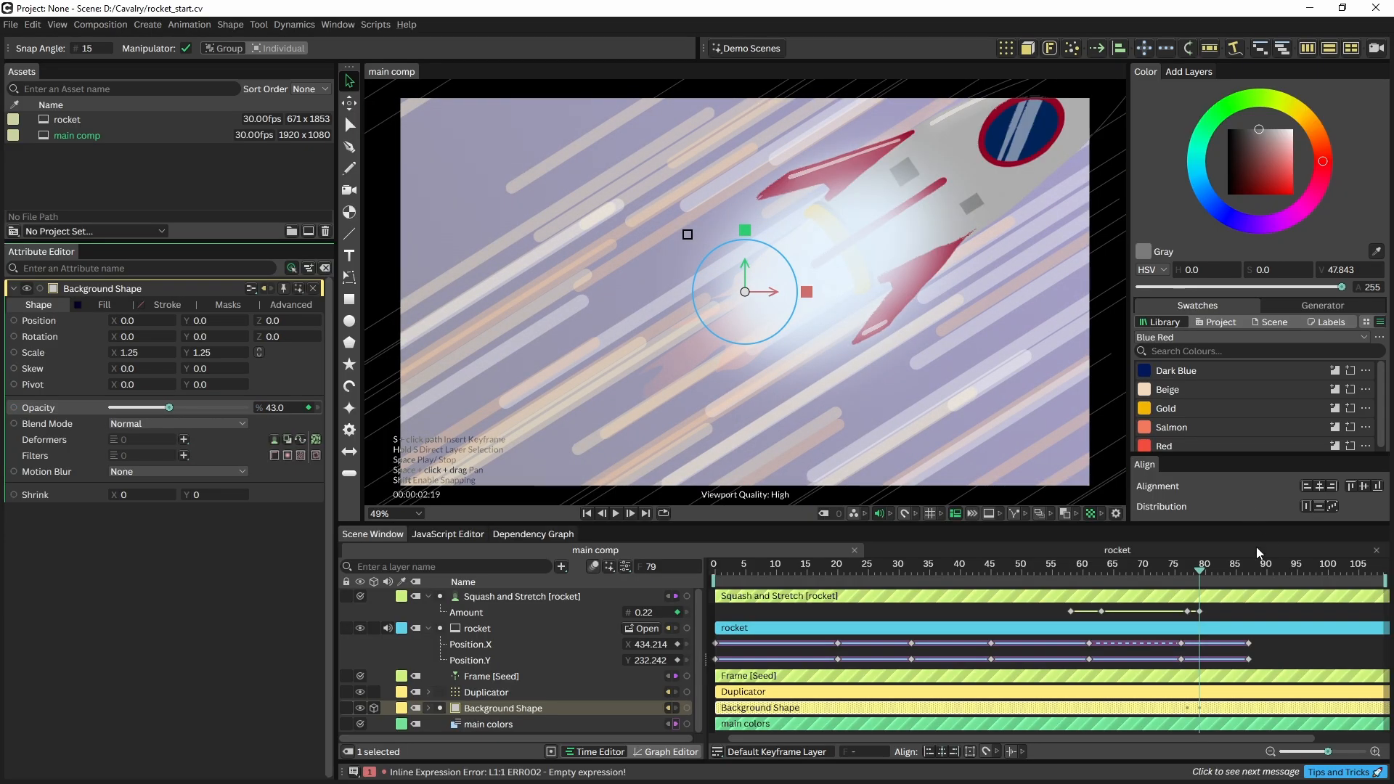
drag(1211, 579, 1242, 576)
drag(187, 407, 278, 421)
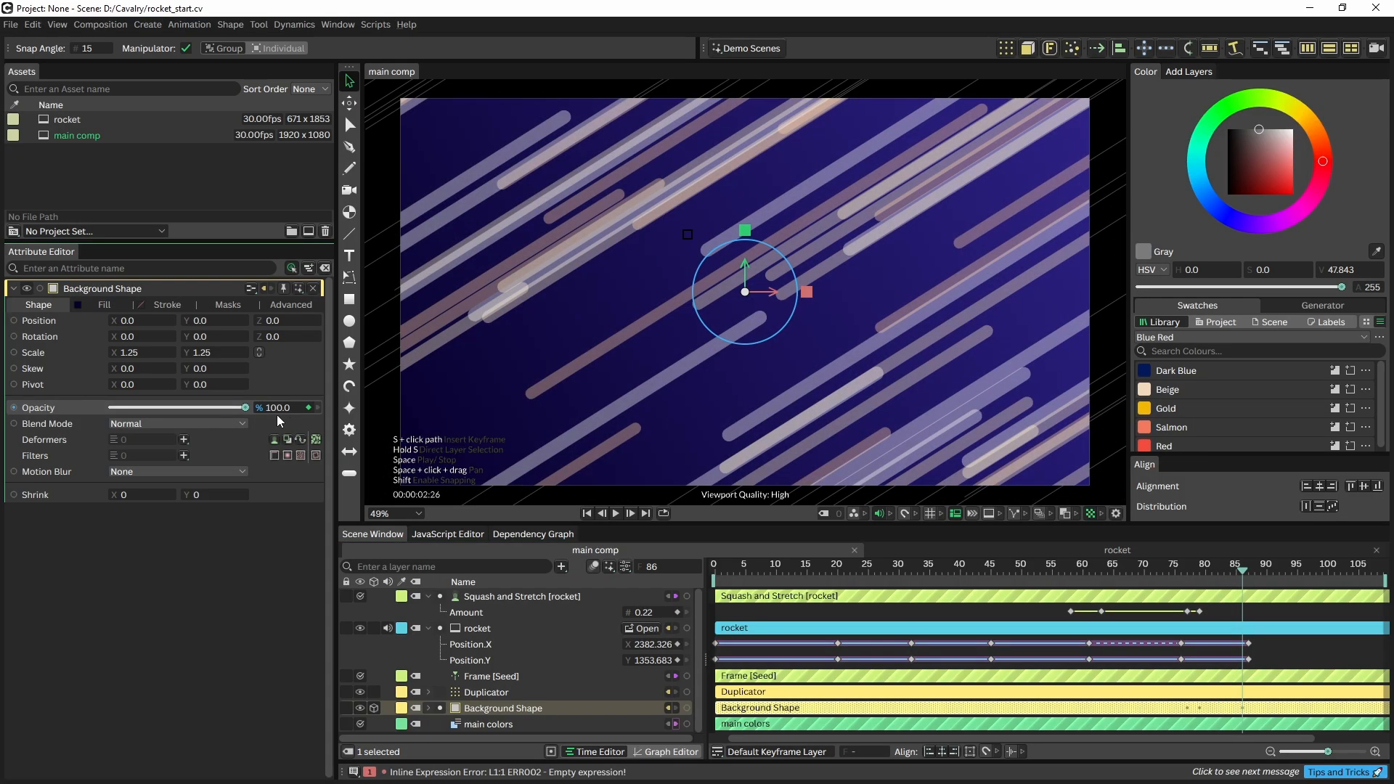
click(726, 577)
key(space)
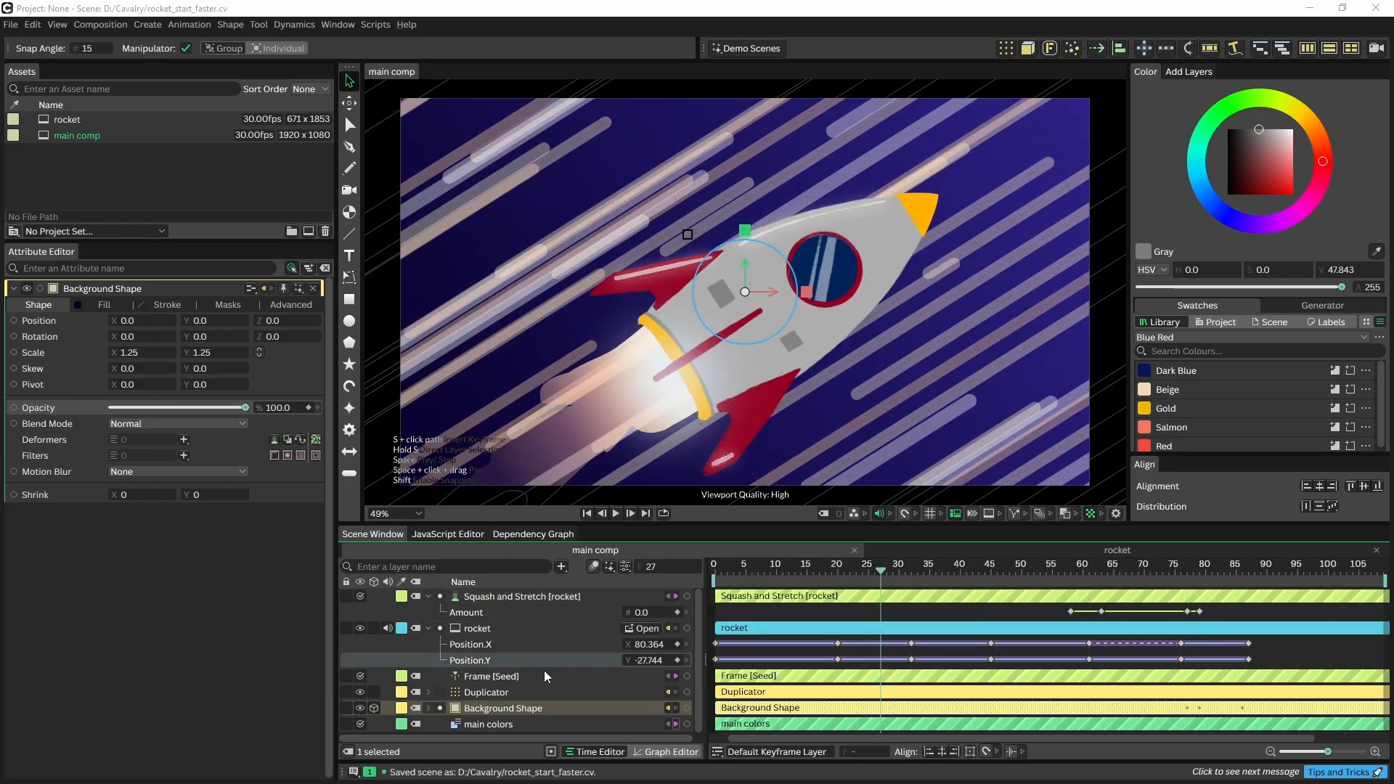
click(485, 693)
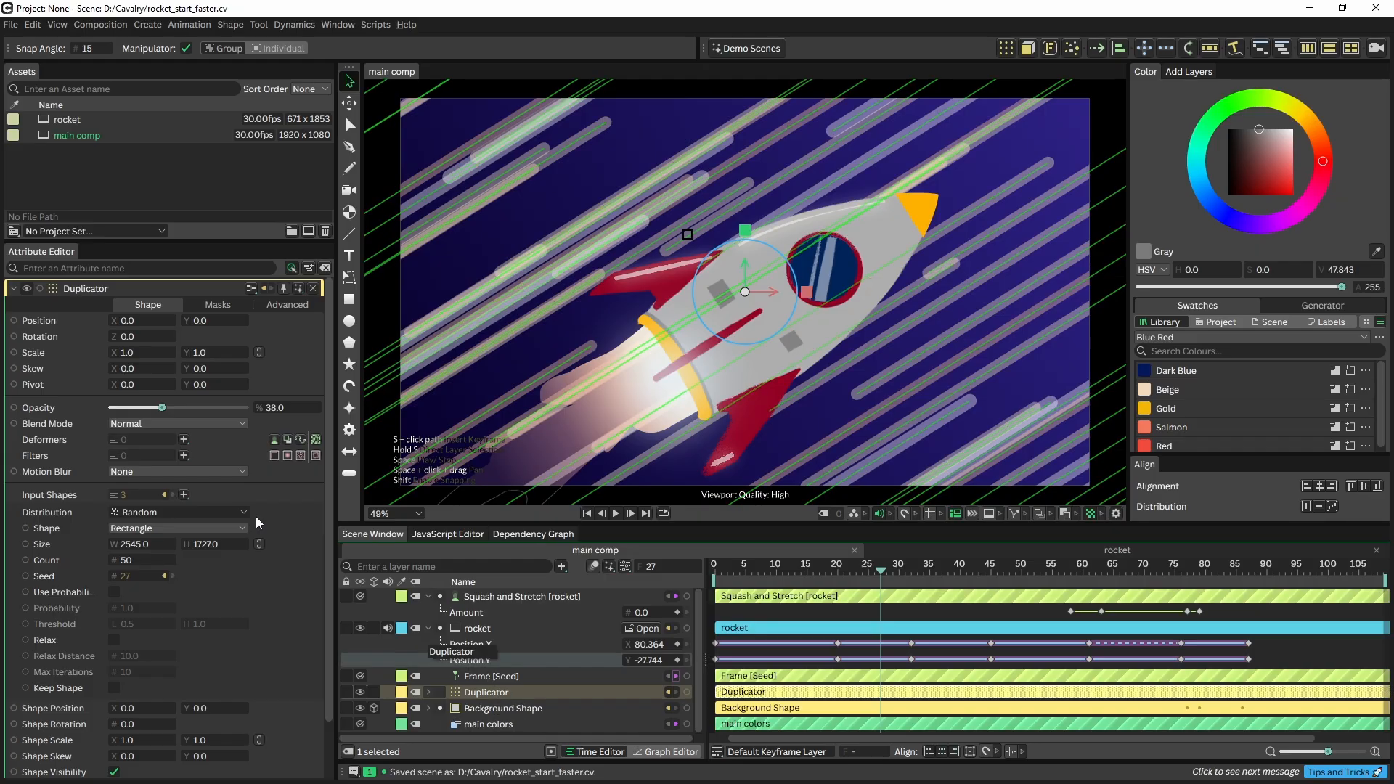
Add a Distort Edges filter to the Duplicator speed lines and add a Camera layer
click(183, 455)
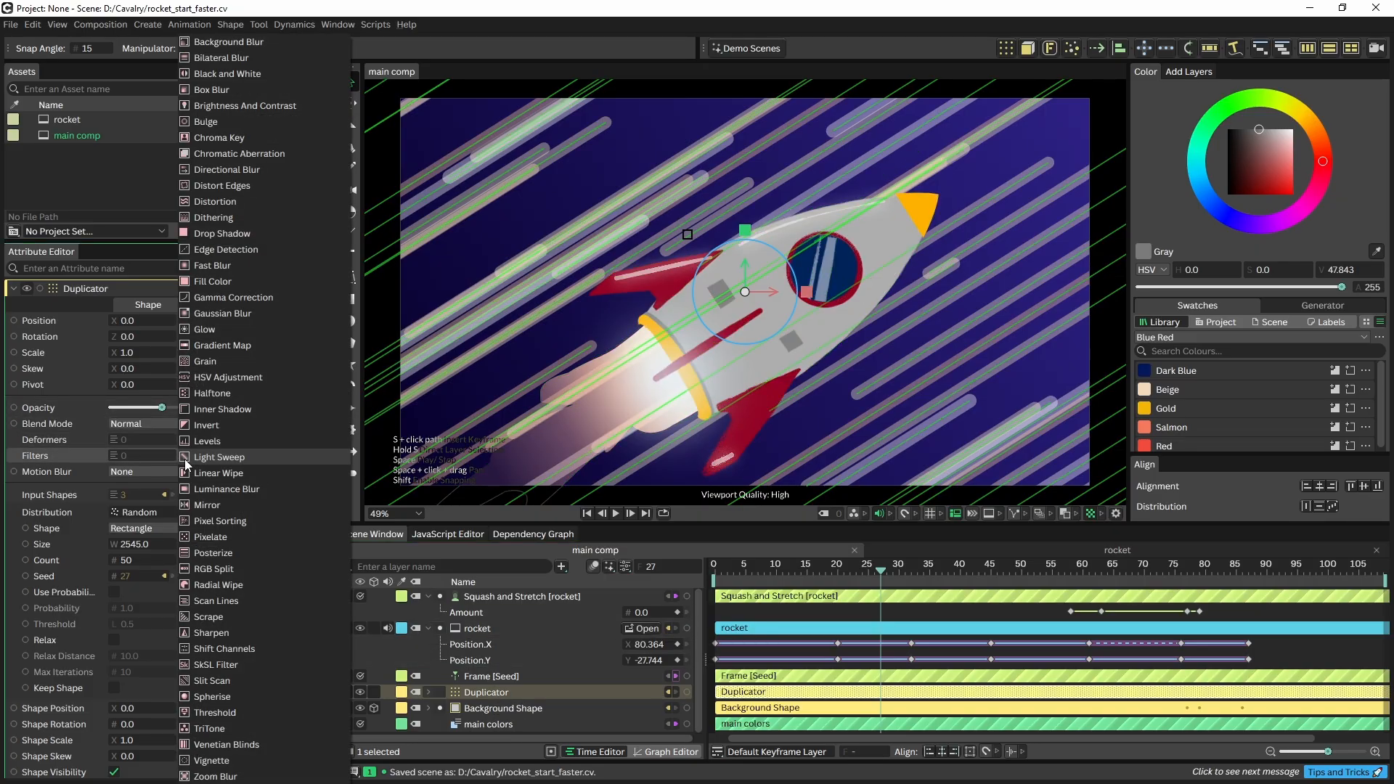
click(235, 185)
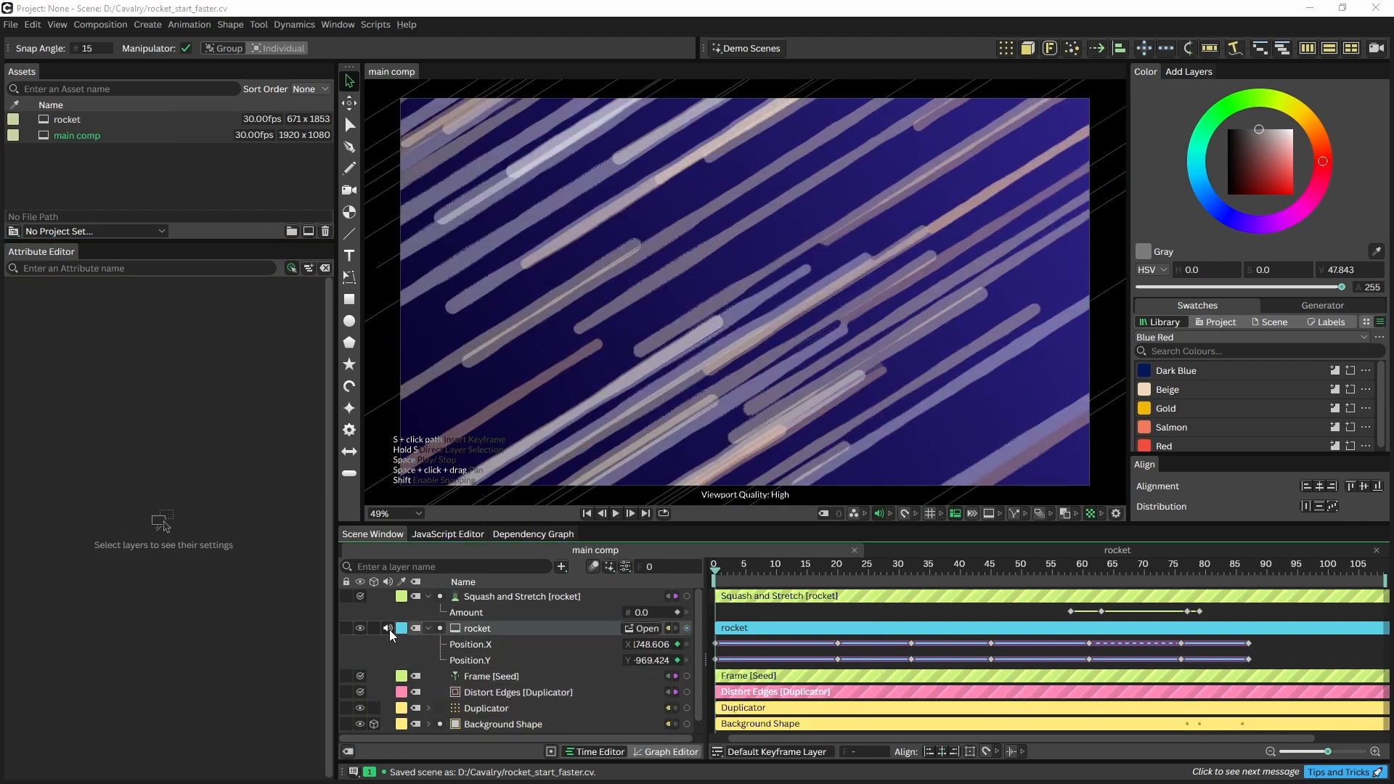
click(1374, 49)
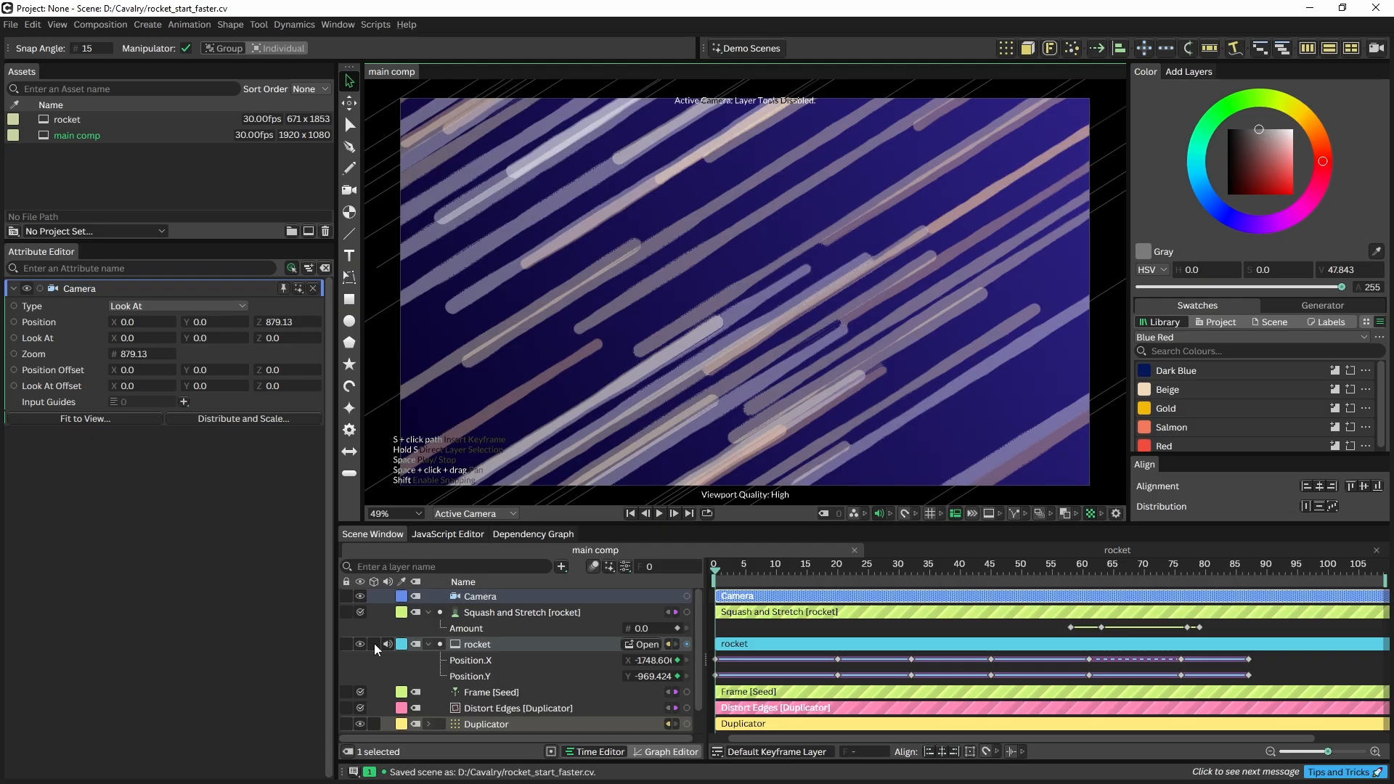
Switch the camera to Freeform and keyframe its Position X and Y at frame 0
scroll(373, 643, down, 1)
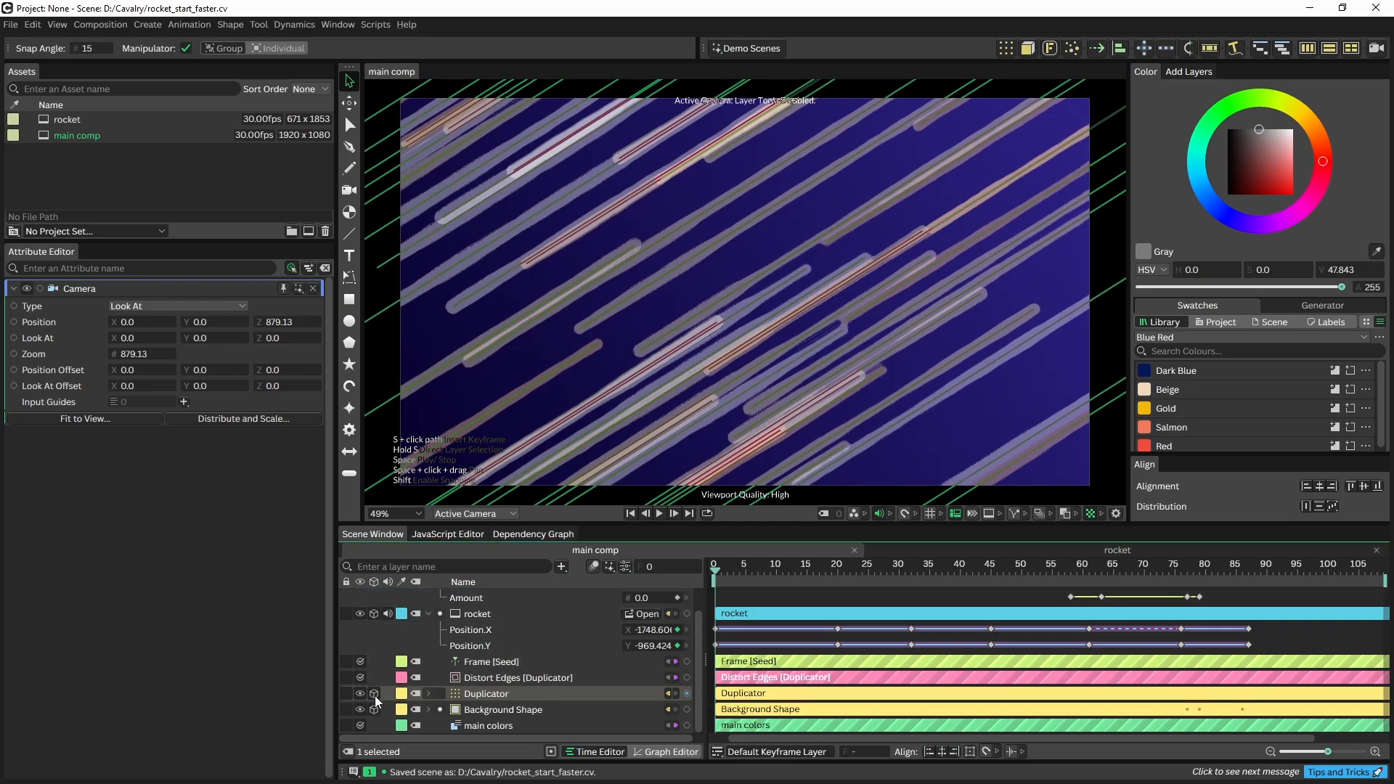
scroll(435, 639, up, 1)
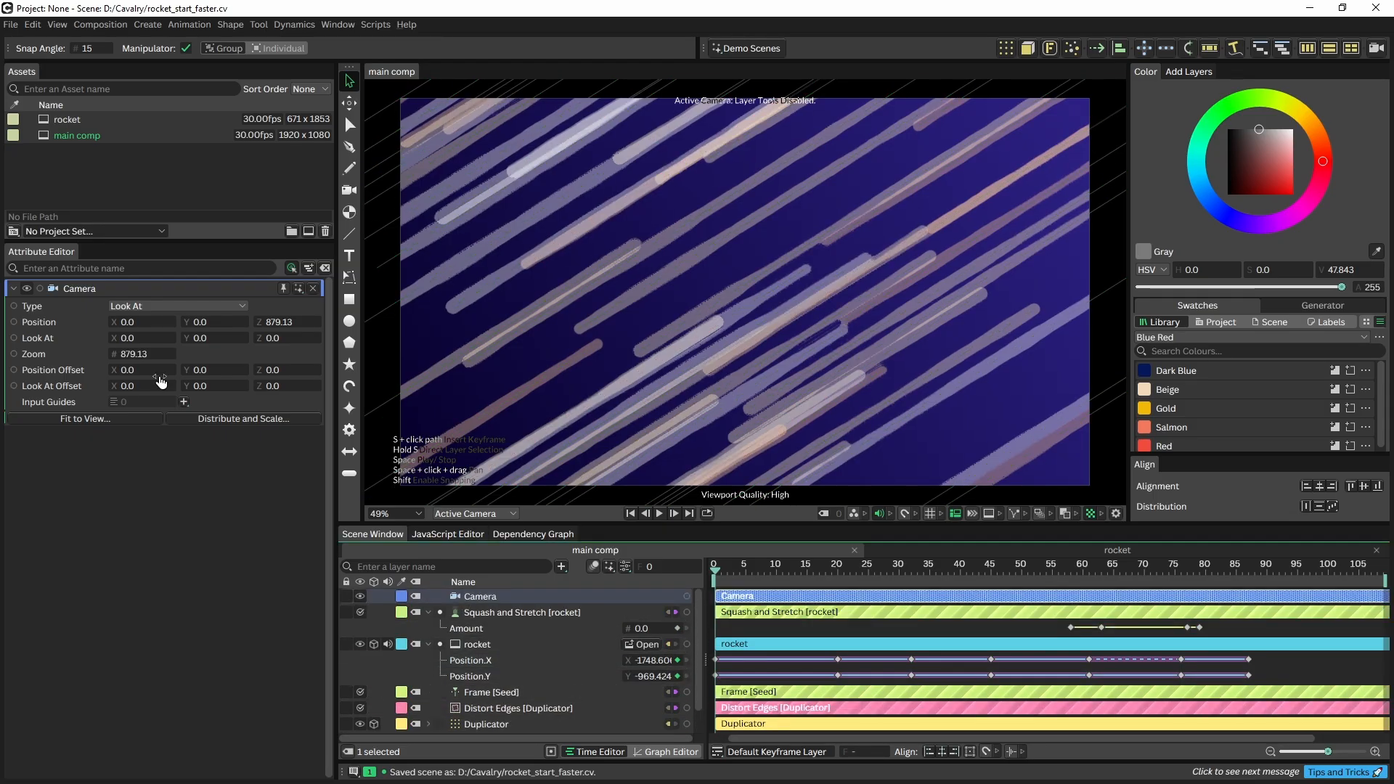
click(146, 307)
click(146, 306)
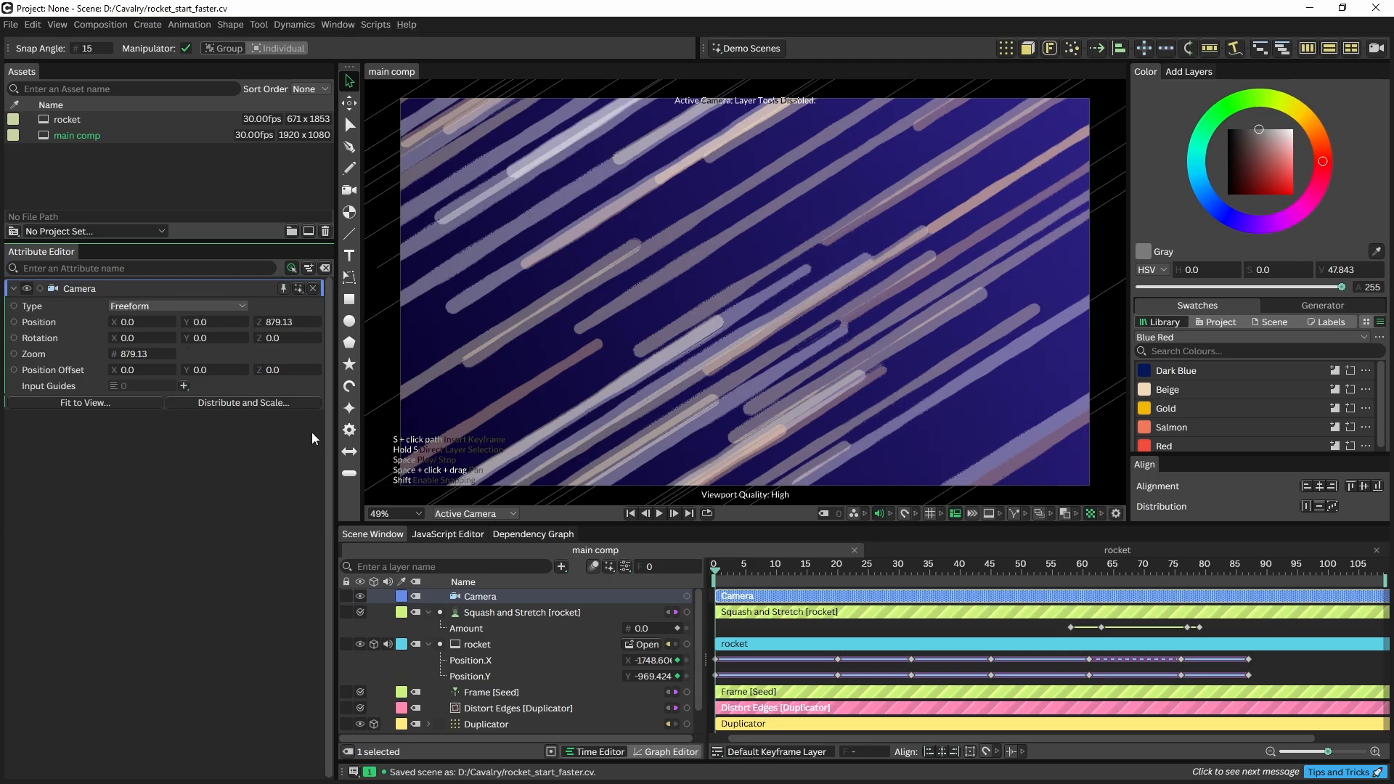
click(162, 322)
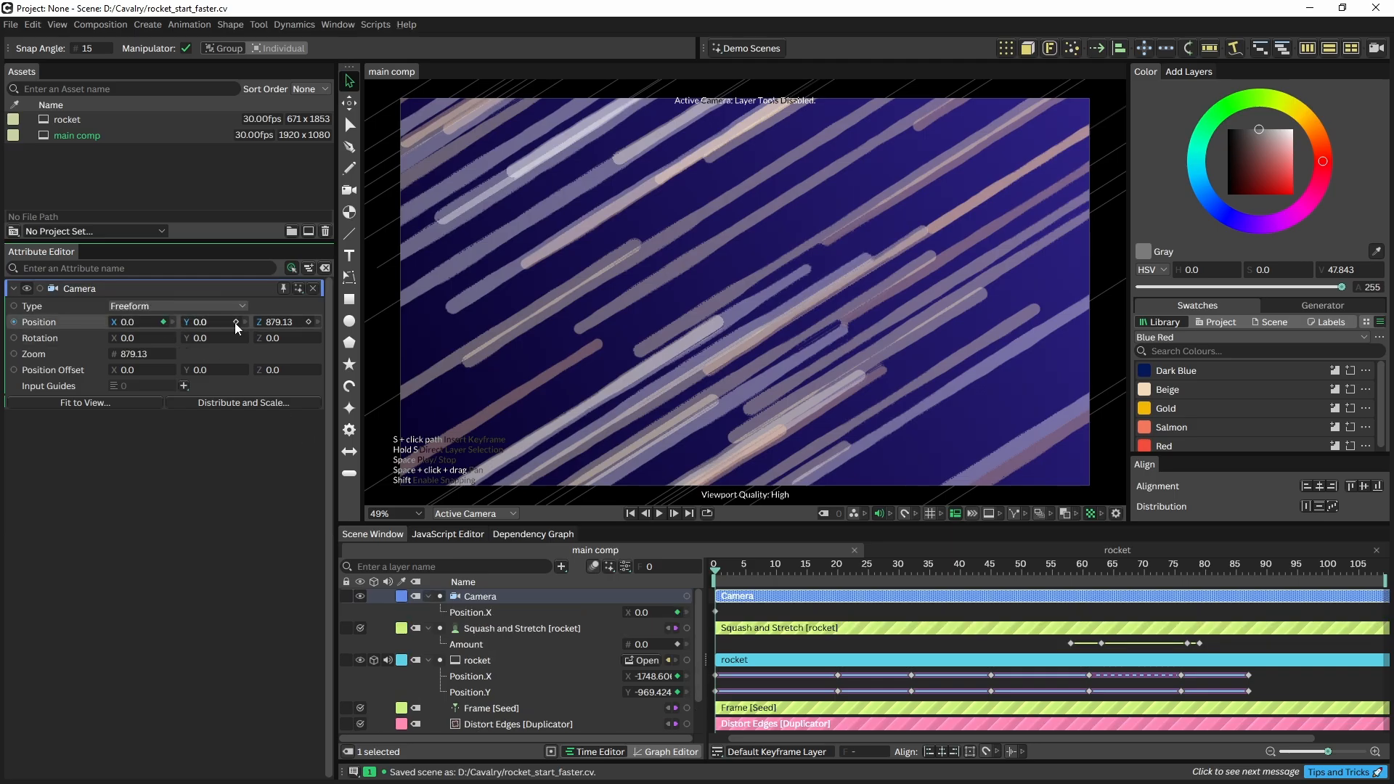
click(235, 322)
Offset the camera's horizontal and vertical position slightly on frames 1 and 2
scroll(739, 625, up, 4)
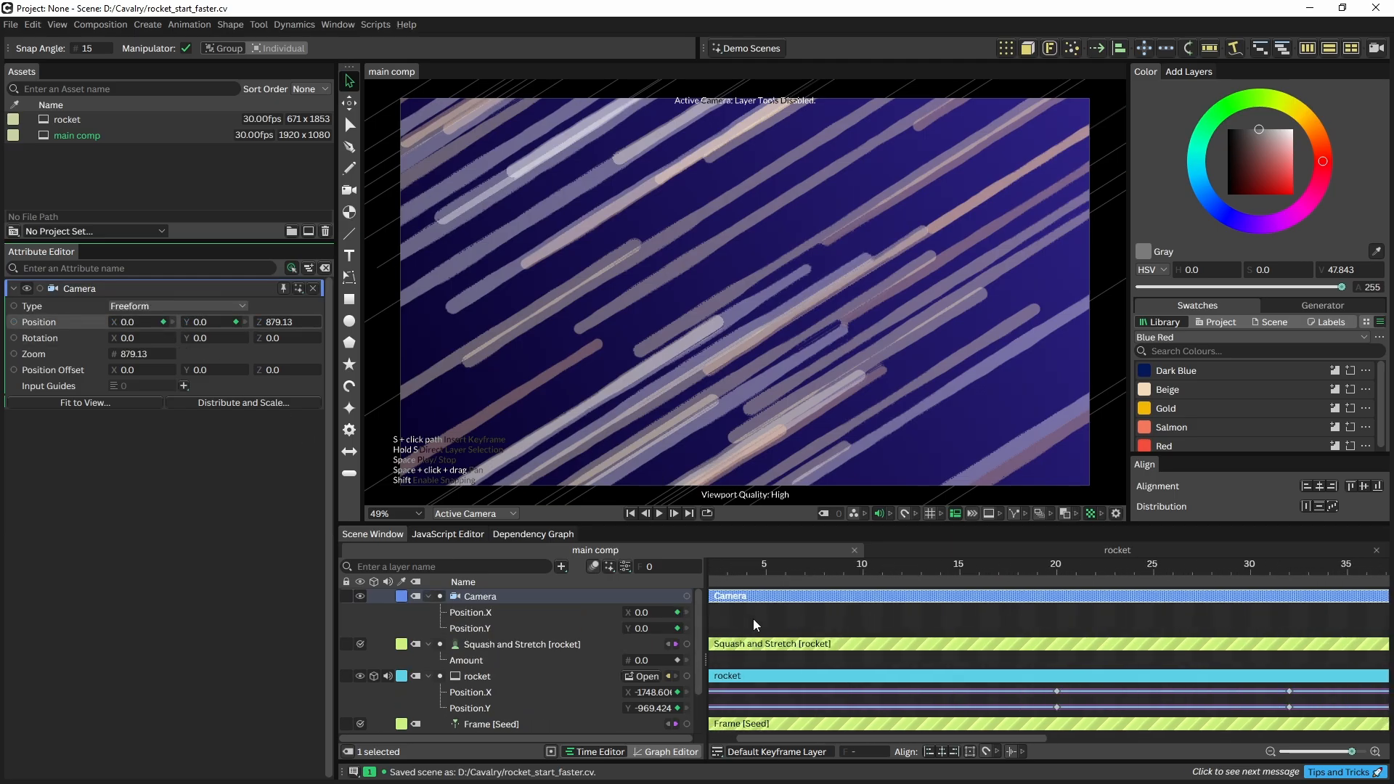
drag(755, 624, 846, 627)
click(774, 565)
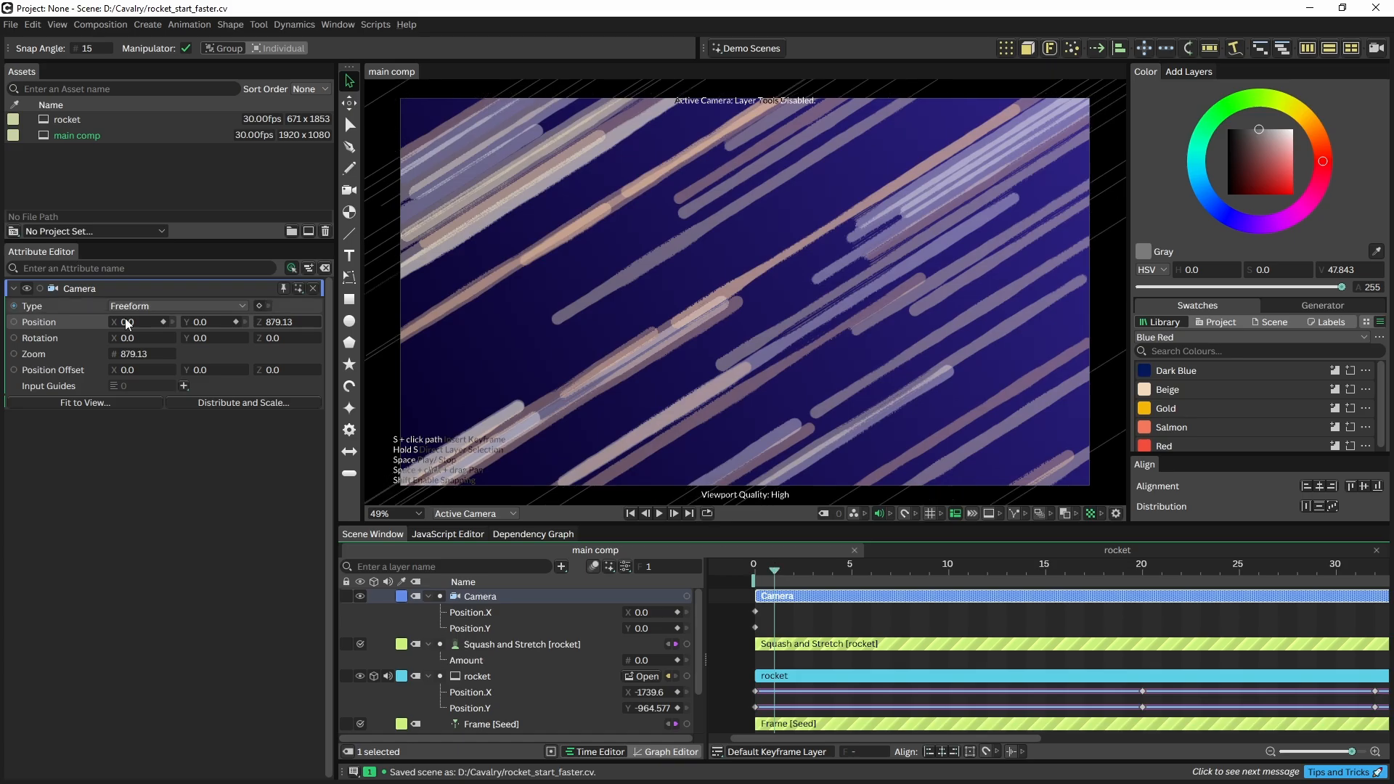
mouse_move(135, 326)
mouse_down()
mouse_move(220, 324)
mouse_move(109, 323)
mouse_up()
click(796, 571)
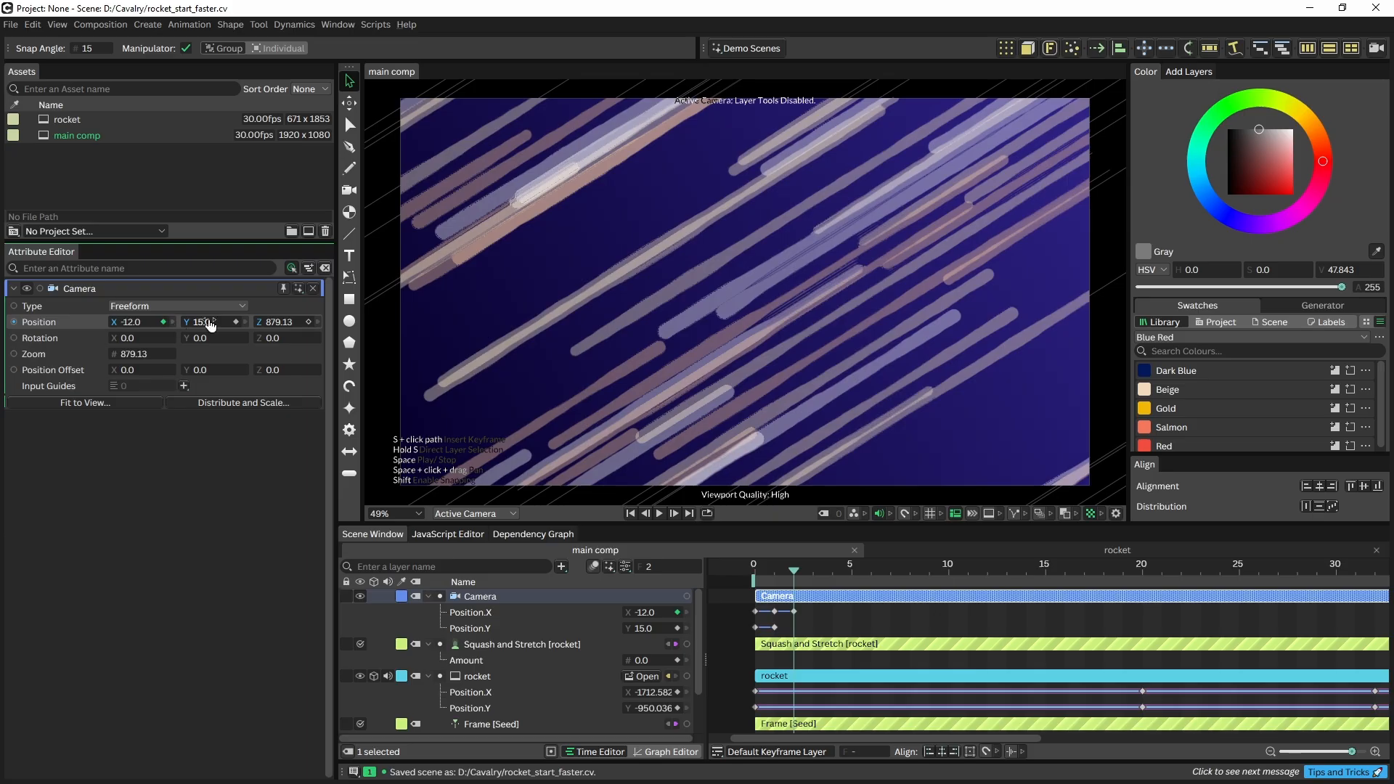
drag(210, 325, 94, 324)
Jolt the camera sideways and up at frame 4, then return its position to 0, 0 at frame 5
click(814, 572)
click(834, 570)
drag(198, 324, 224, 322)
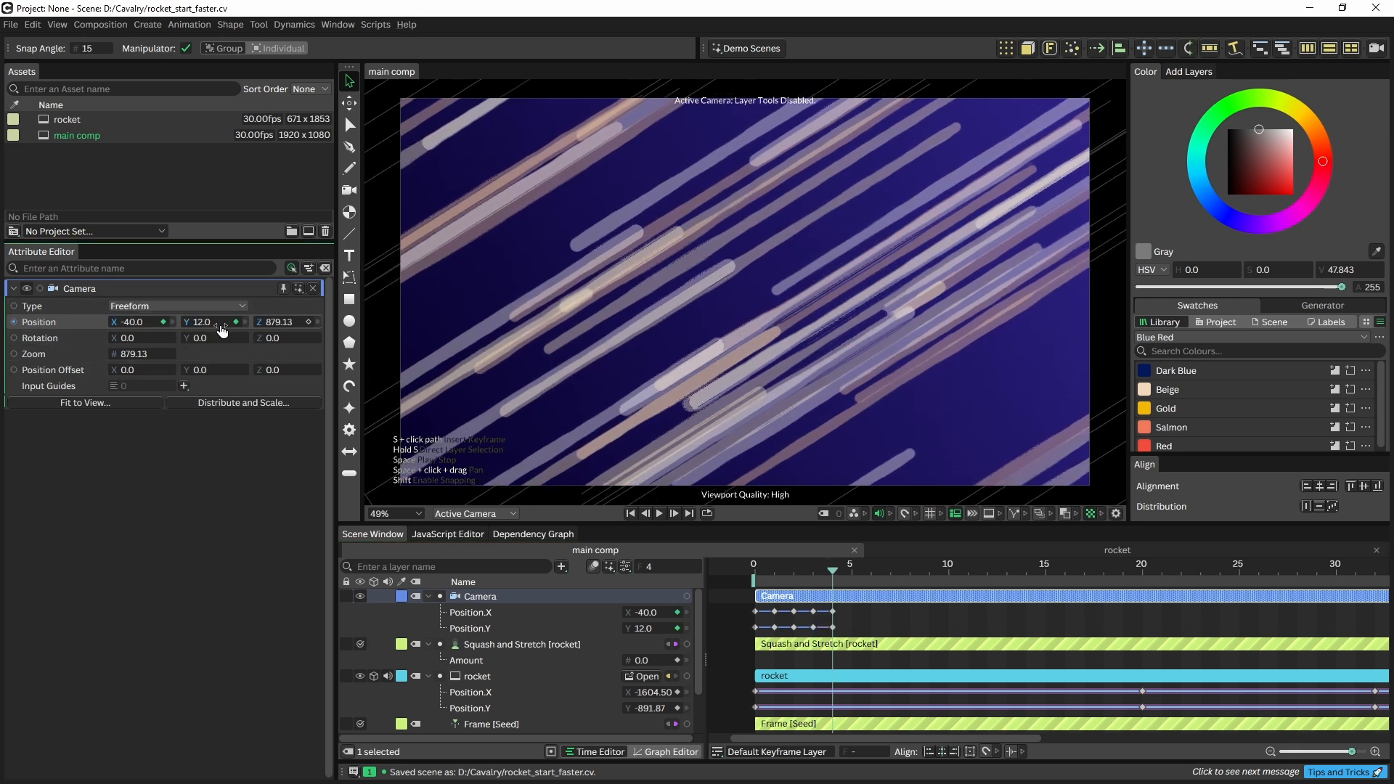
click(852, 565)
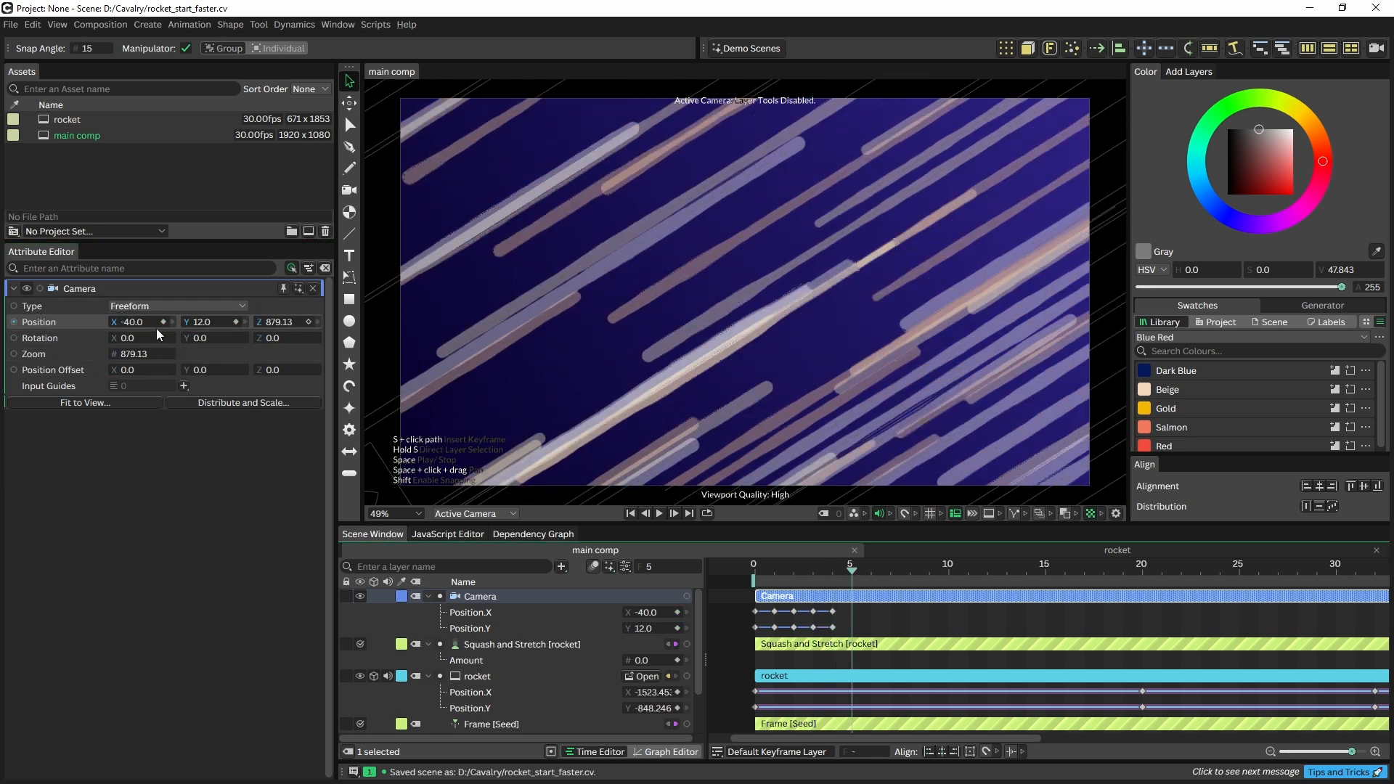
click(137, 322)
key(Tab)
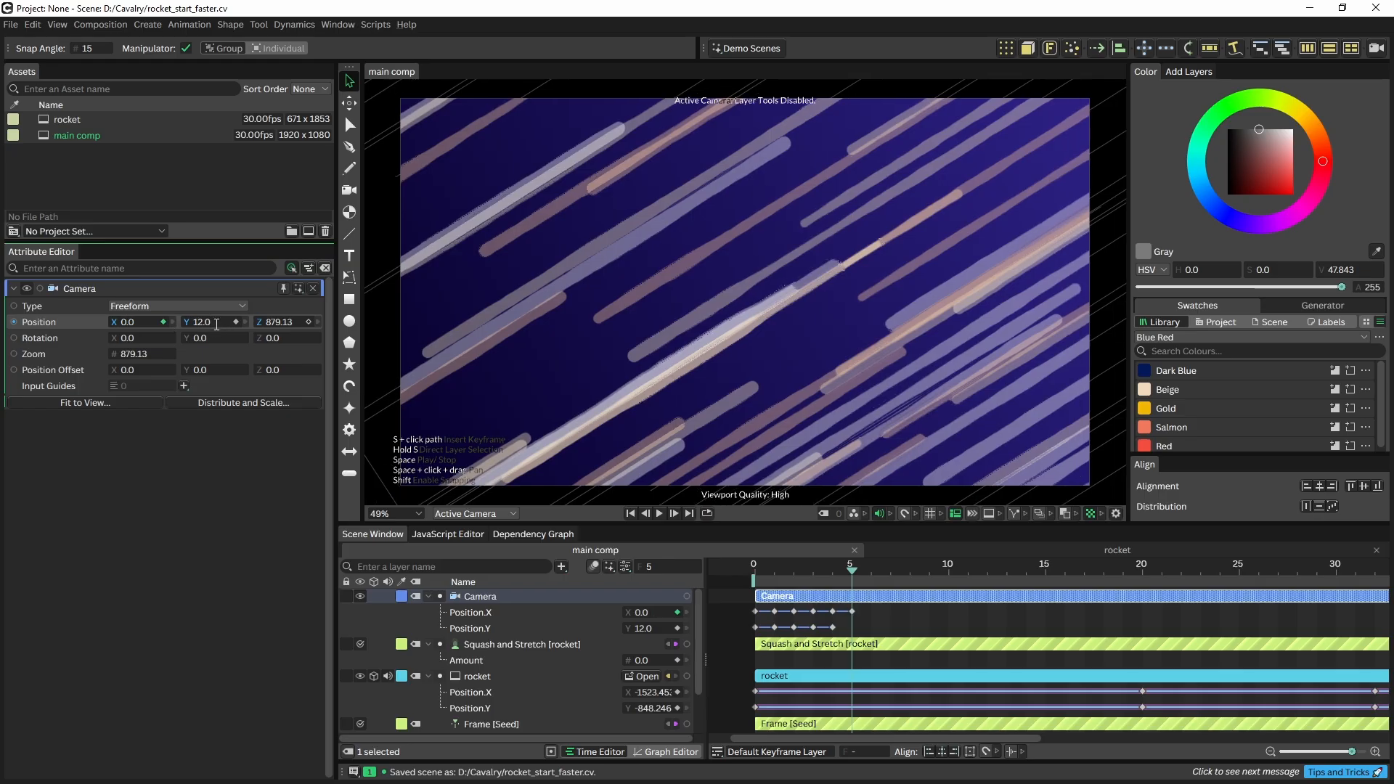
text(0)
key(Return)
Set the camera position keyframes to loop after the last key, then play the shake
drag(875, 612, 802, 622)
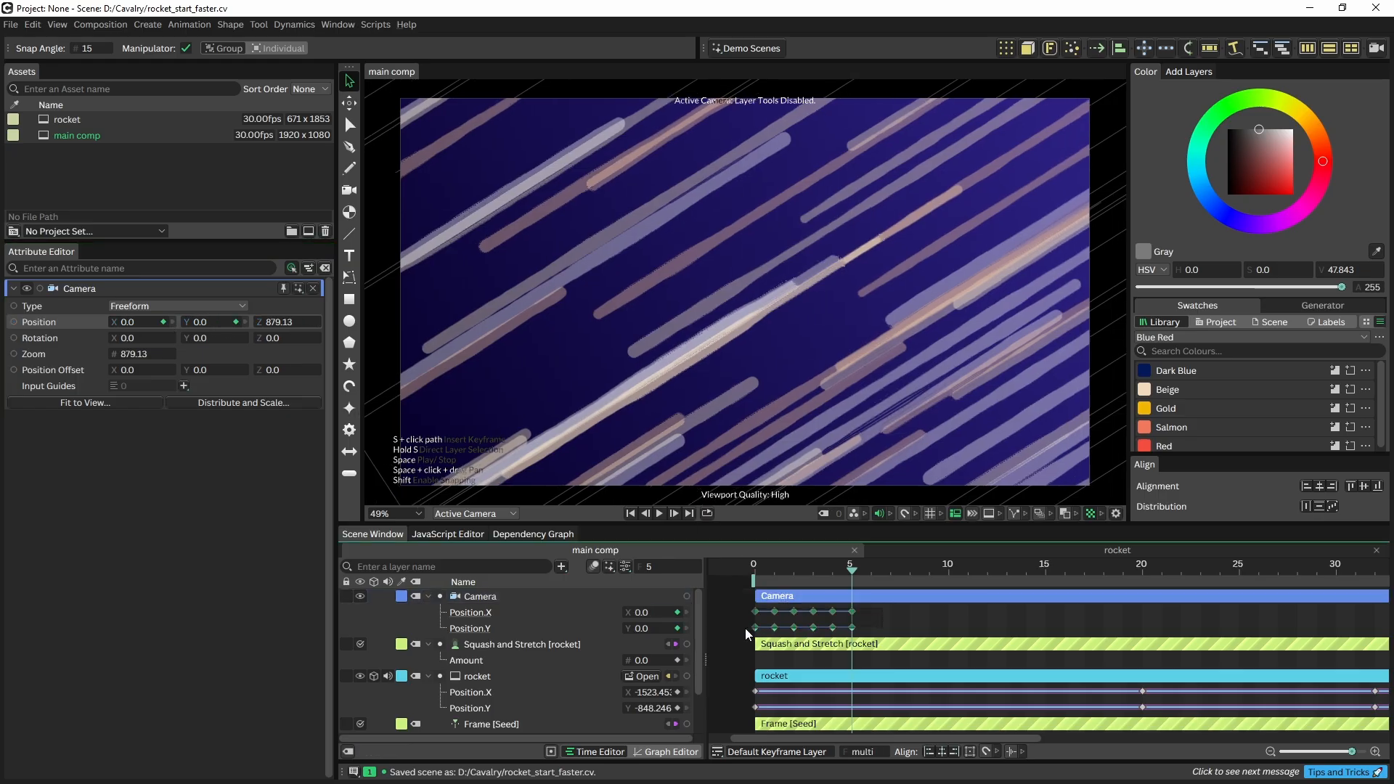
right_click(763, 633)
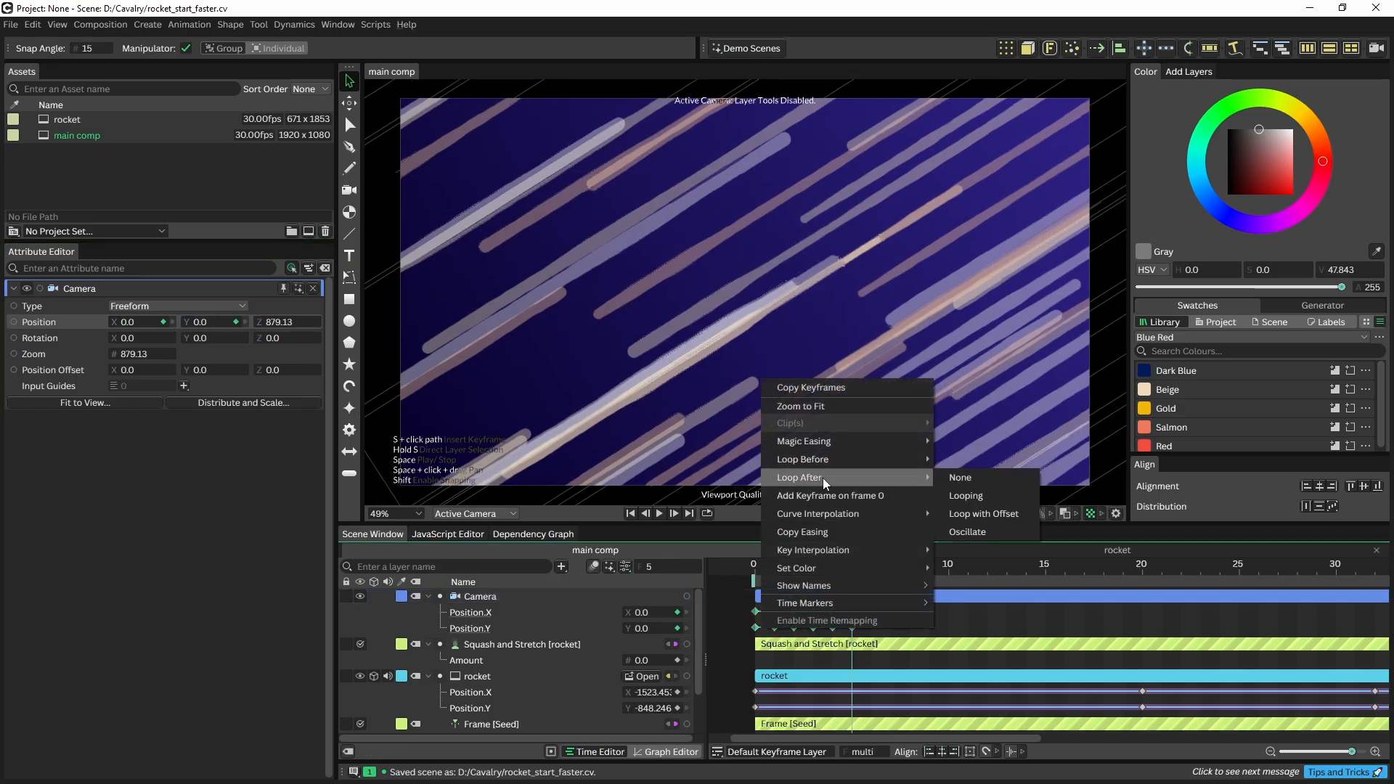
click(977, 493)
click(750, 569)
key(space)
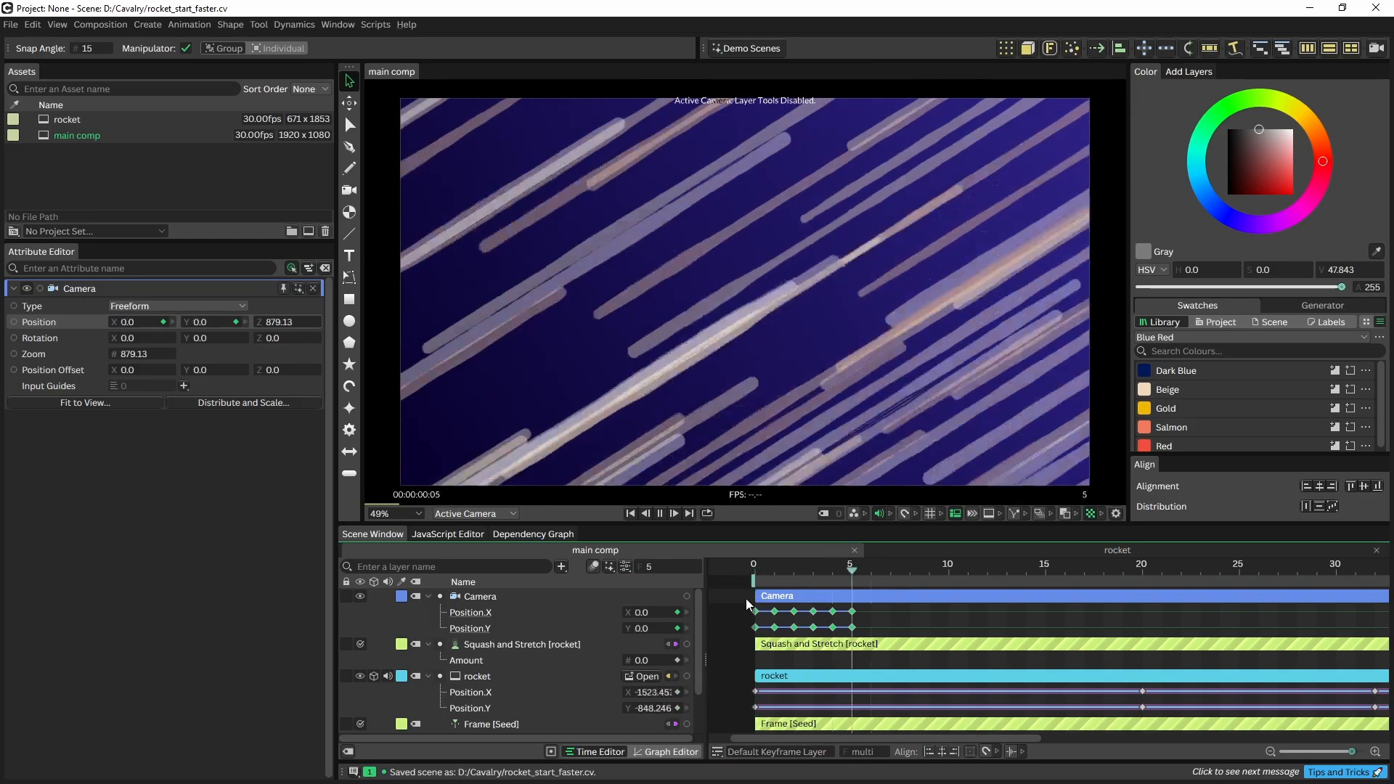